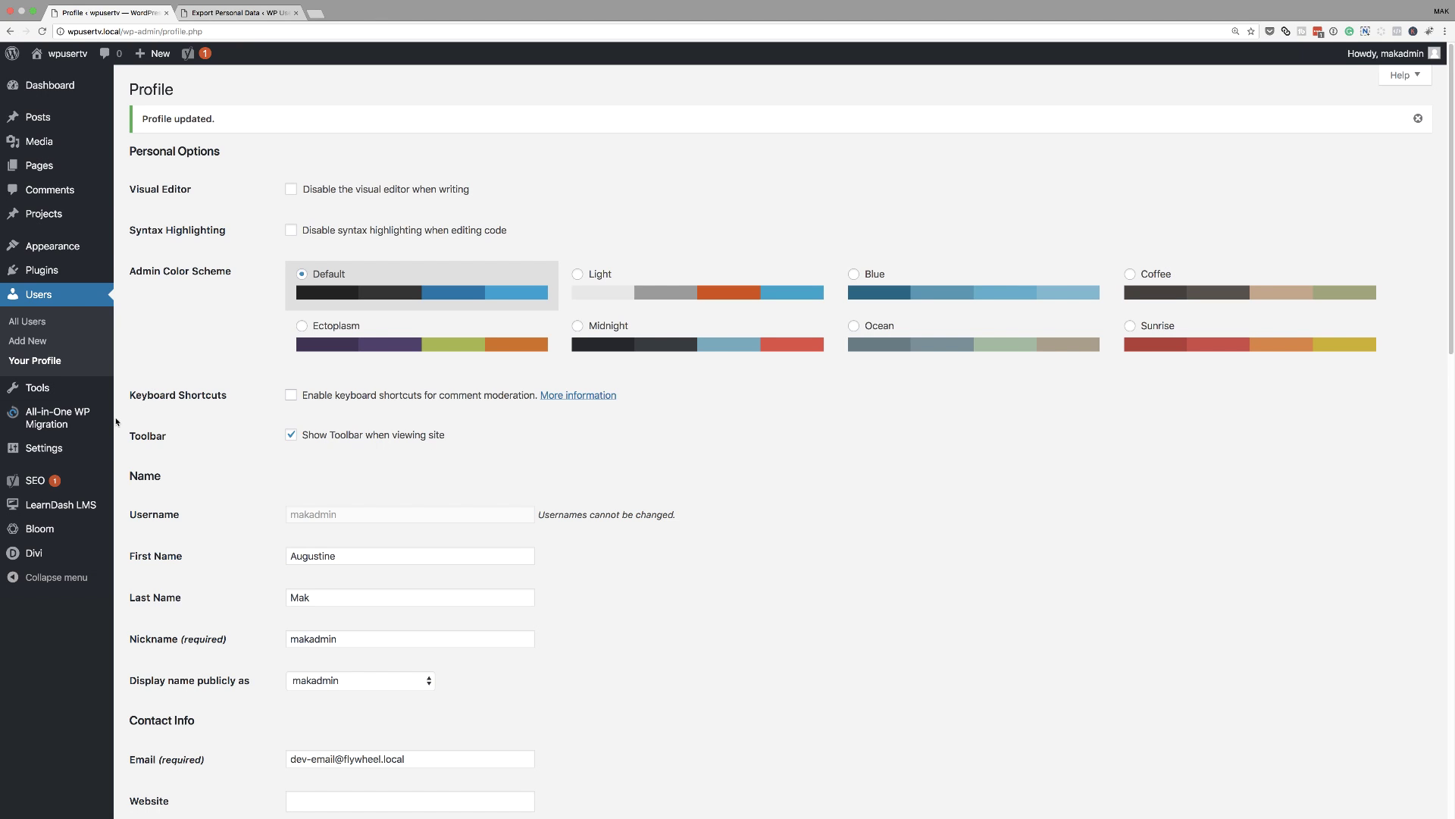
Bring up the Settings section list from the admin sidebar after saving the profile.
{"action": "mouse_move", "coordinate": [53, 451]}
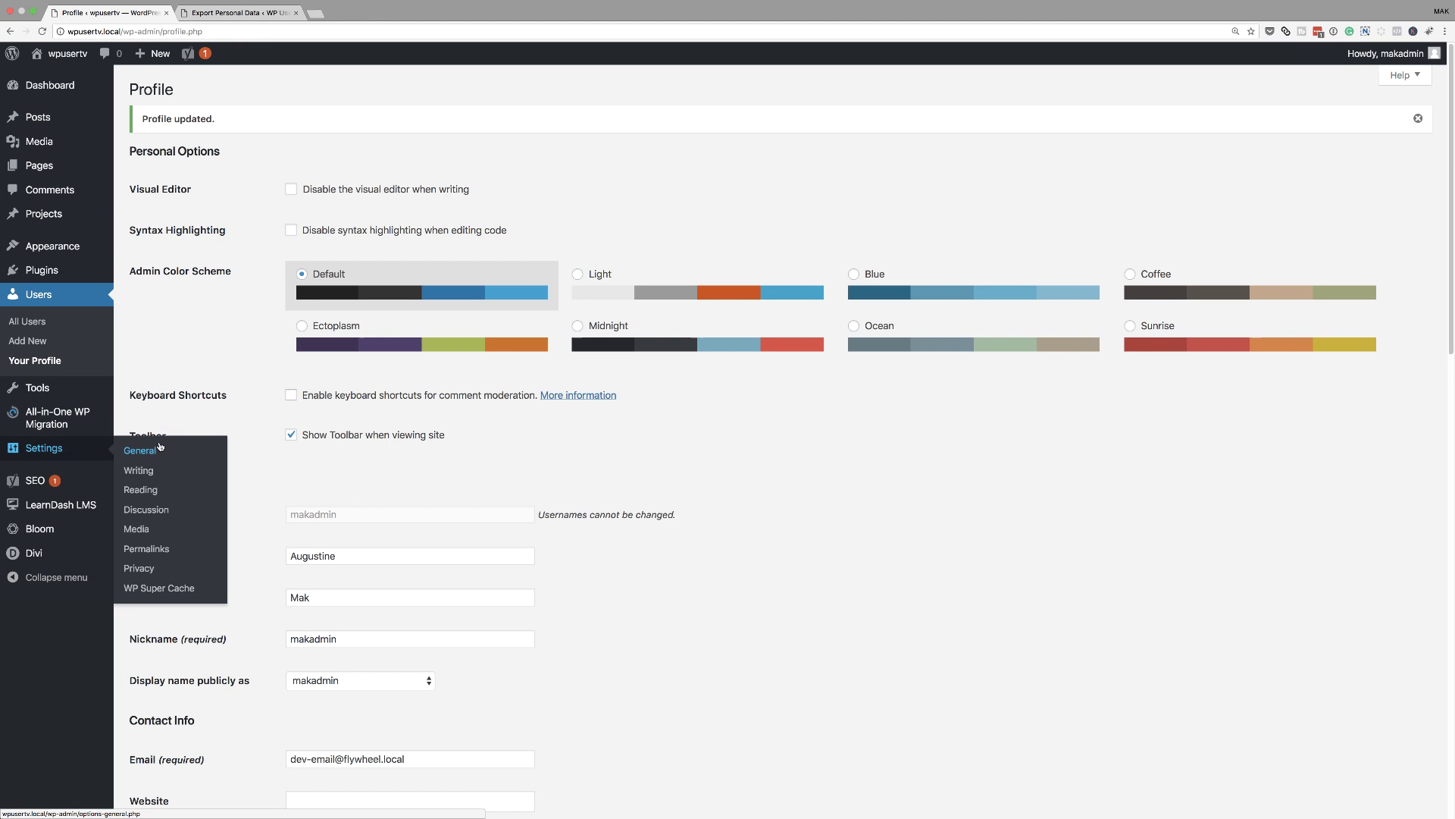
Generate a new Privacy Policy draft page from Settings > Privacy.
{"action": "left_click", "coordinate": [147, 572]}
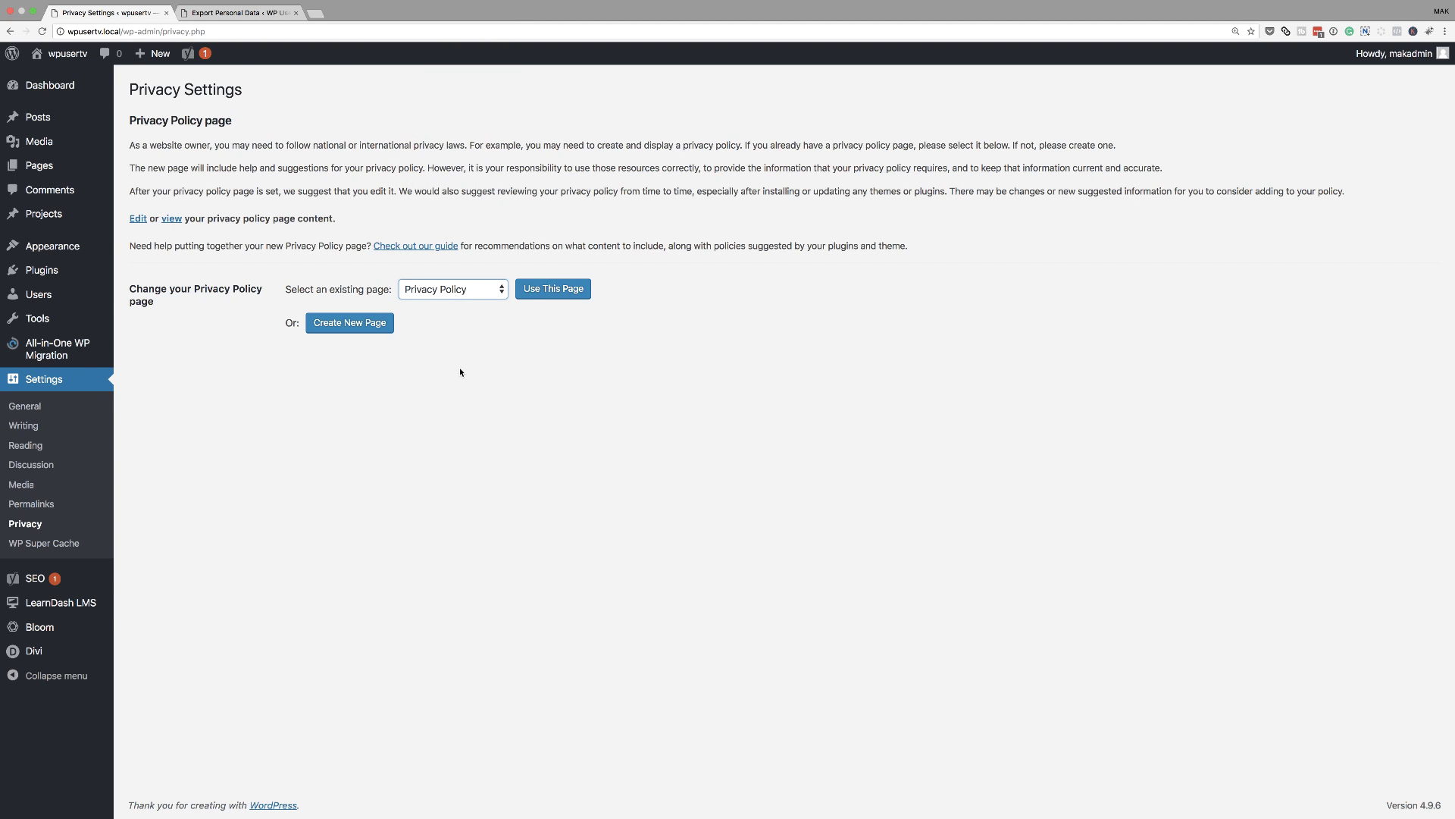
{"action": "left_click", "coordinate": [366, 326]}
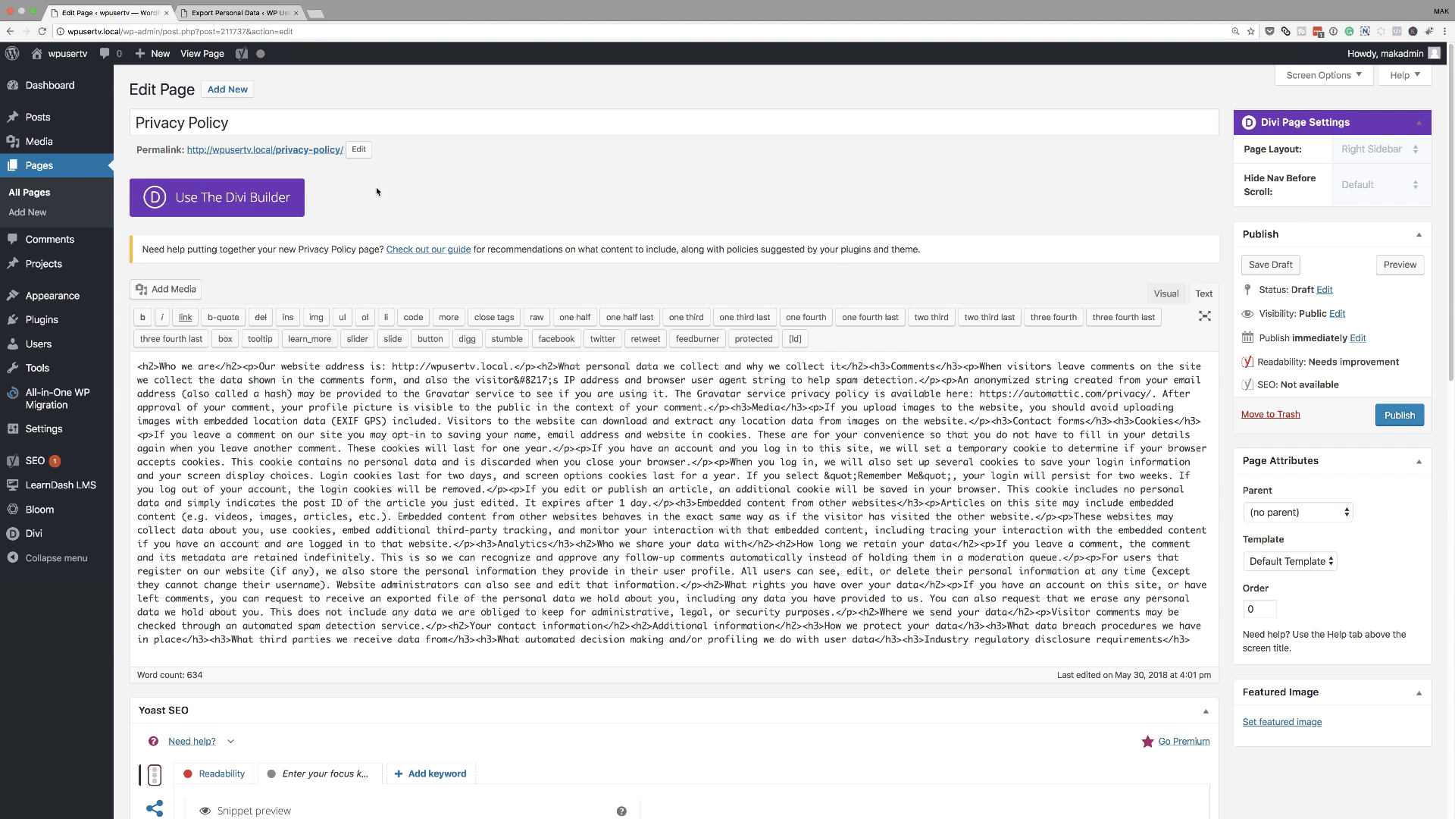
Open the Privacy Policy page in Divi's Visual Builder and show the text module's settings.
{"action": "left_click", "coordinate": [258, 203]}
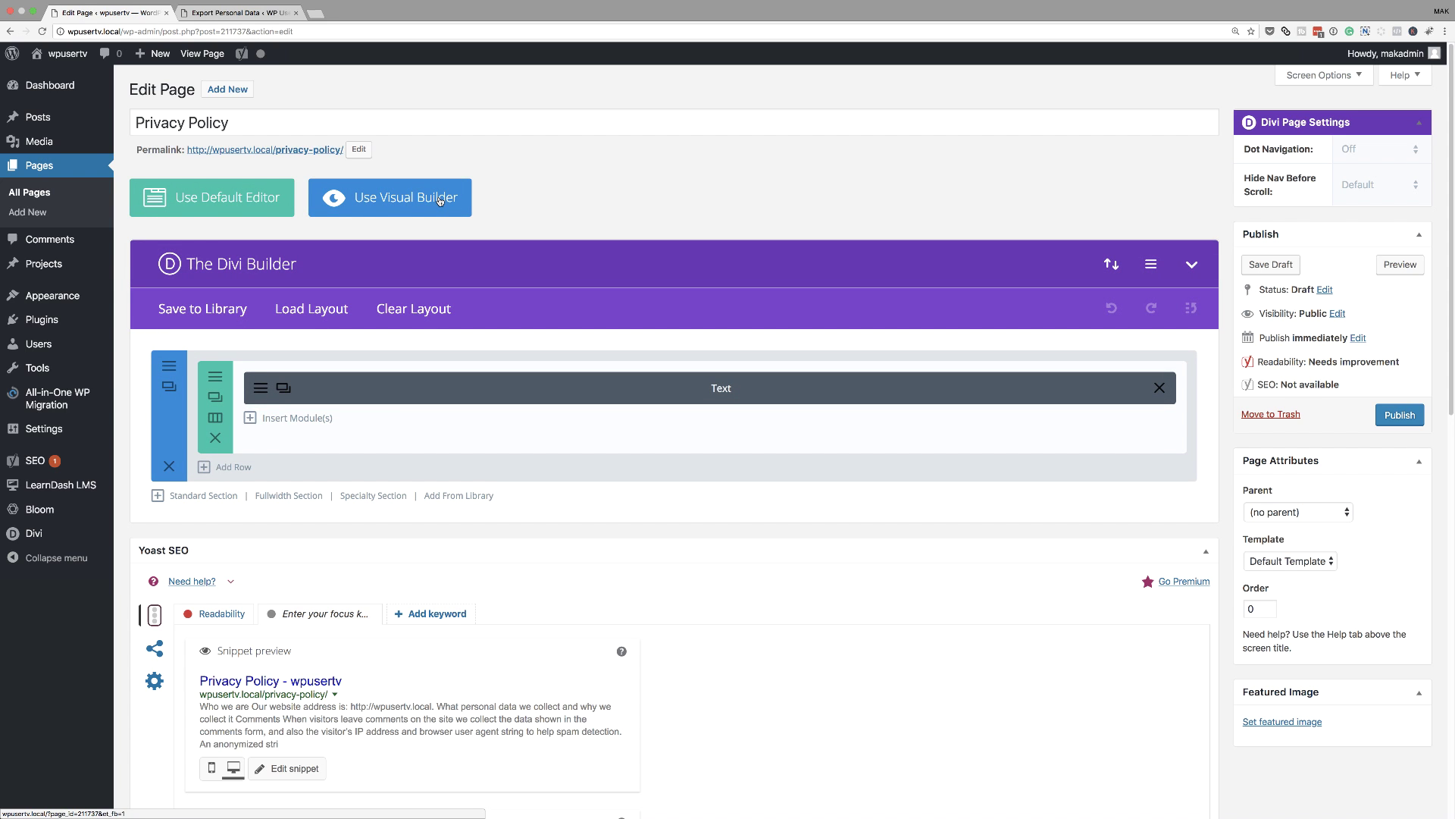
{"action": "left_click", "coordinate": [440, 201]}
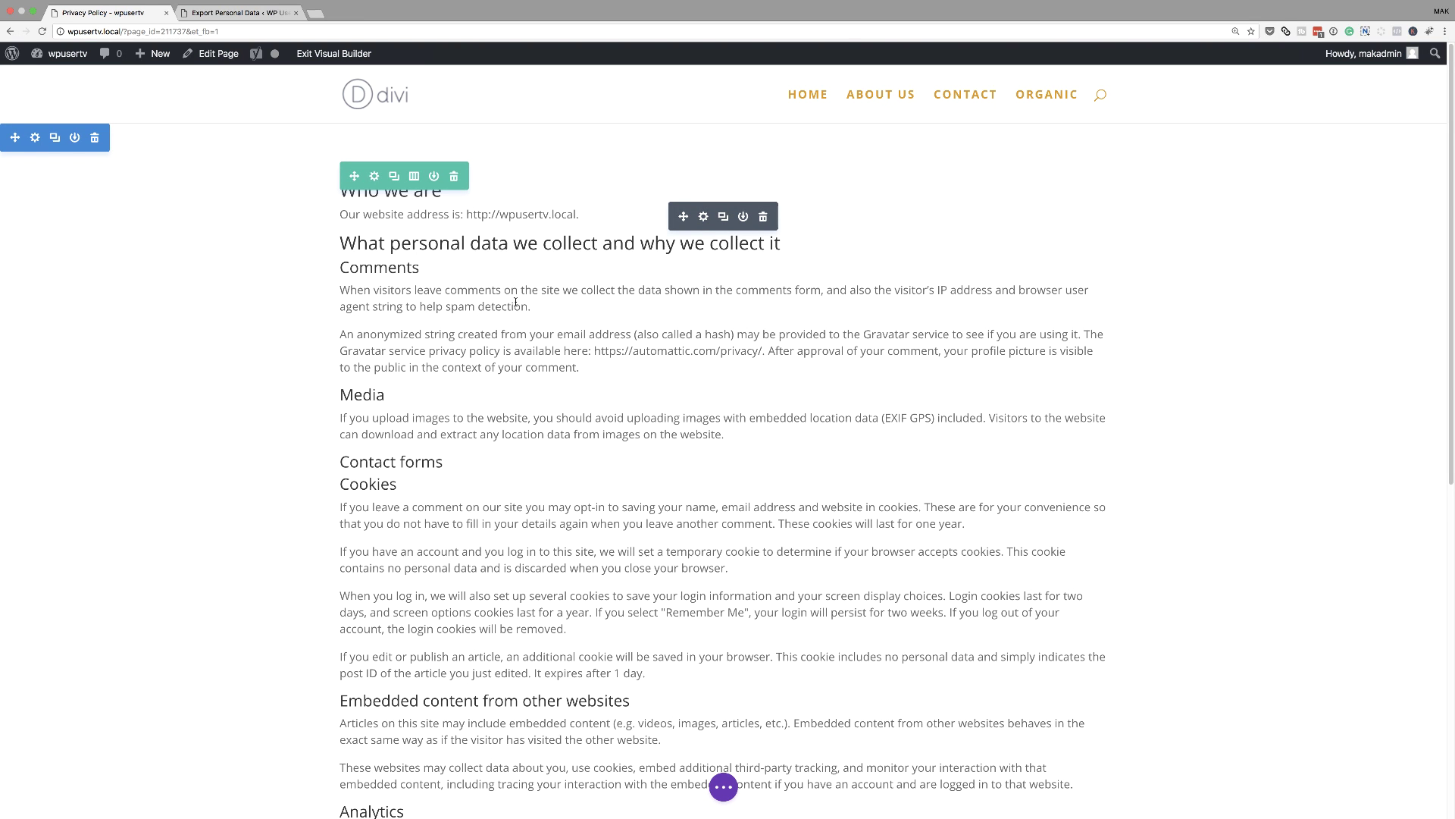
{"action": "left_click", "coordinate": [704, 217]}
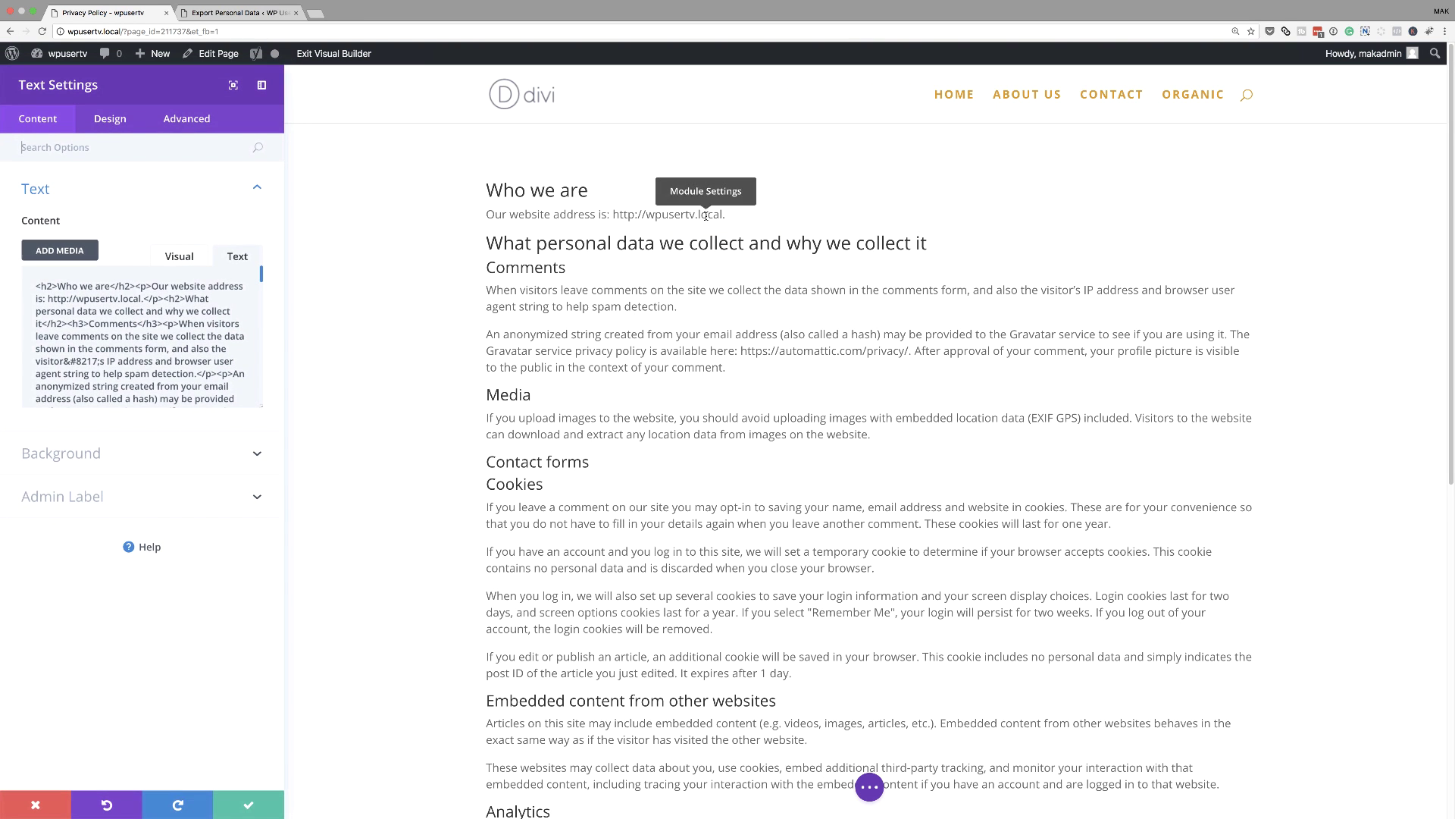
Switch the text module editor to Visual and read the policy down to its last heading.
{"action": "left_click", "coordinate": [180, 256]}
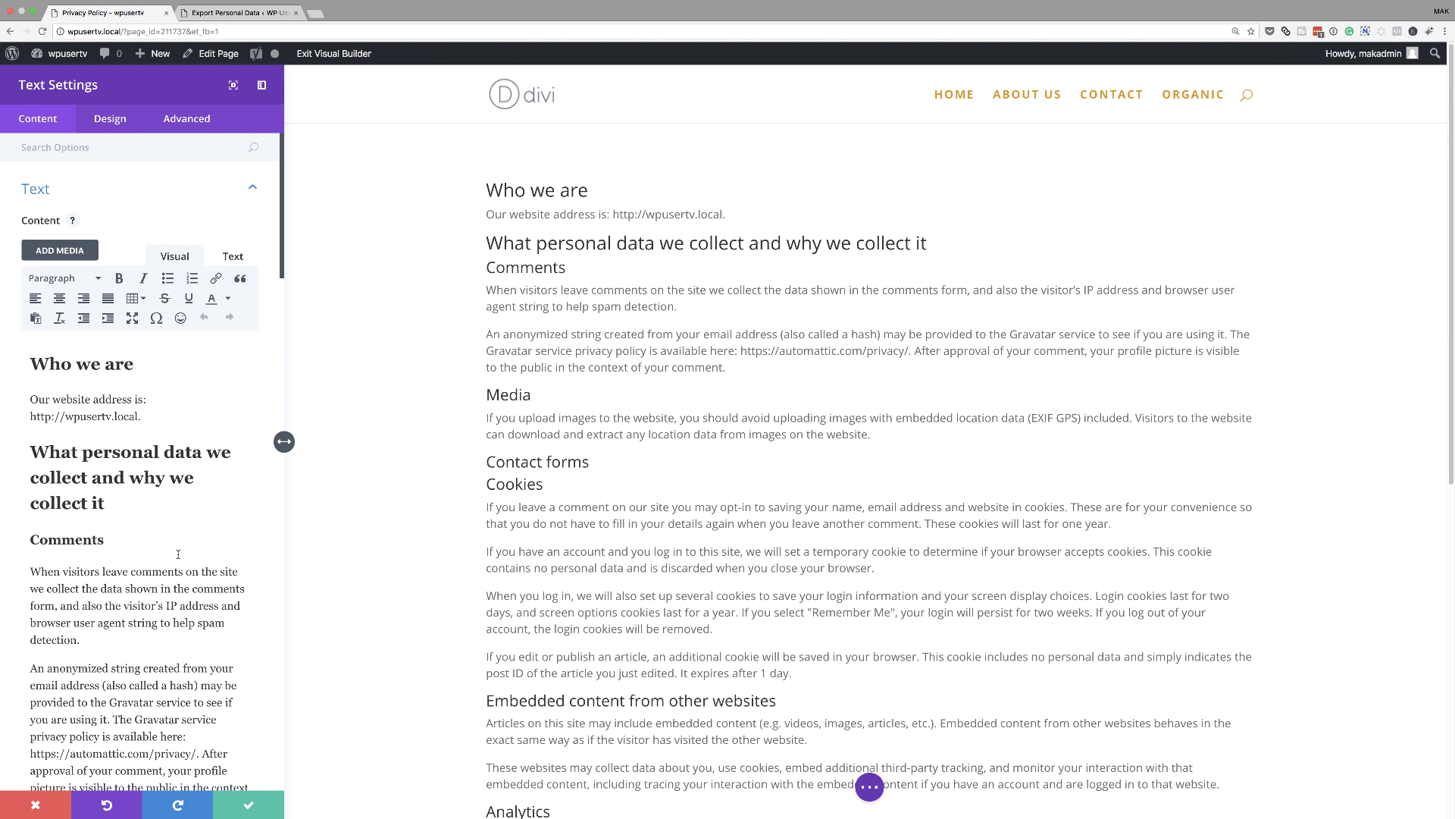
{"action": "scroll", "coordinate": [178, 554], "scroll_direction": "down", "scroll_amount": 3}
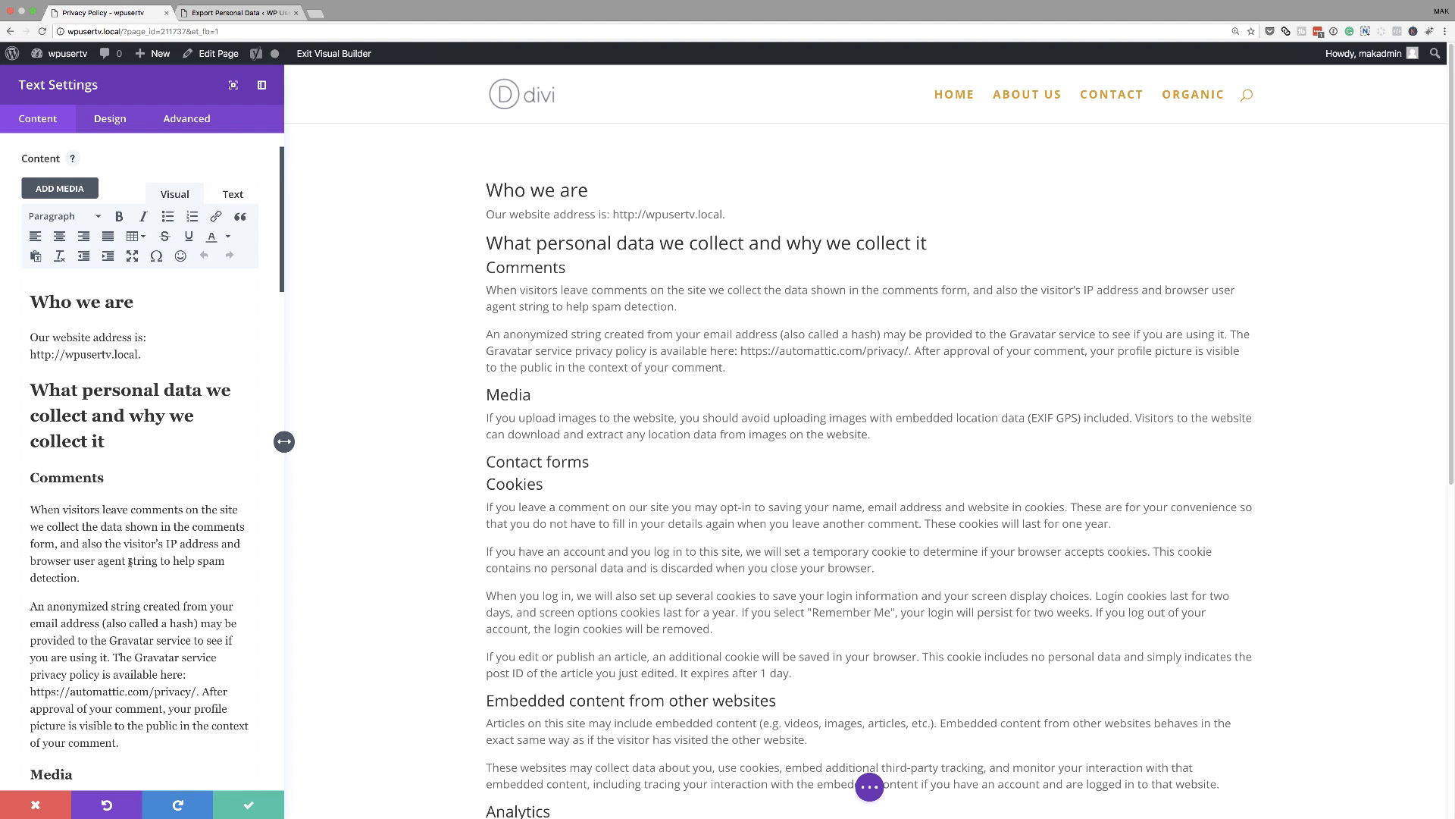
{"action": "scroll", "coordinate": [129, 563], "scroll_direction": "down", "scroll_amount": 3}
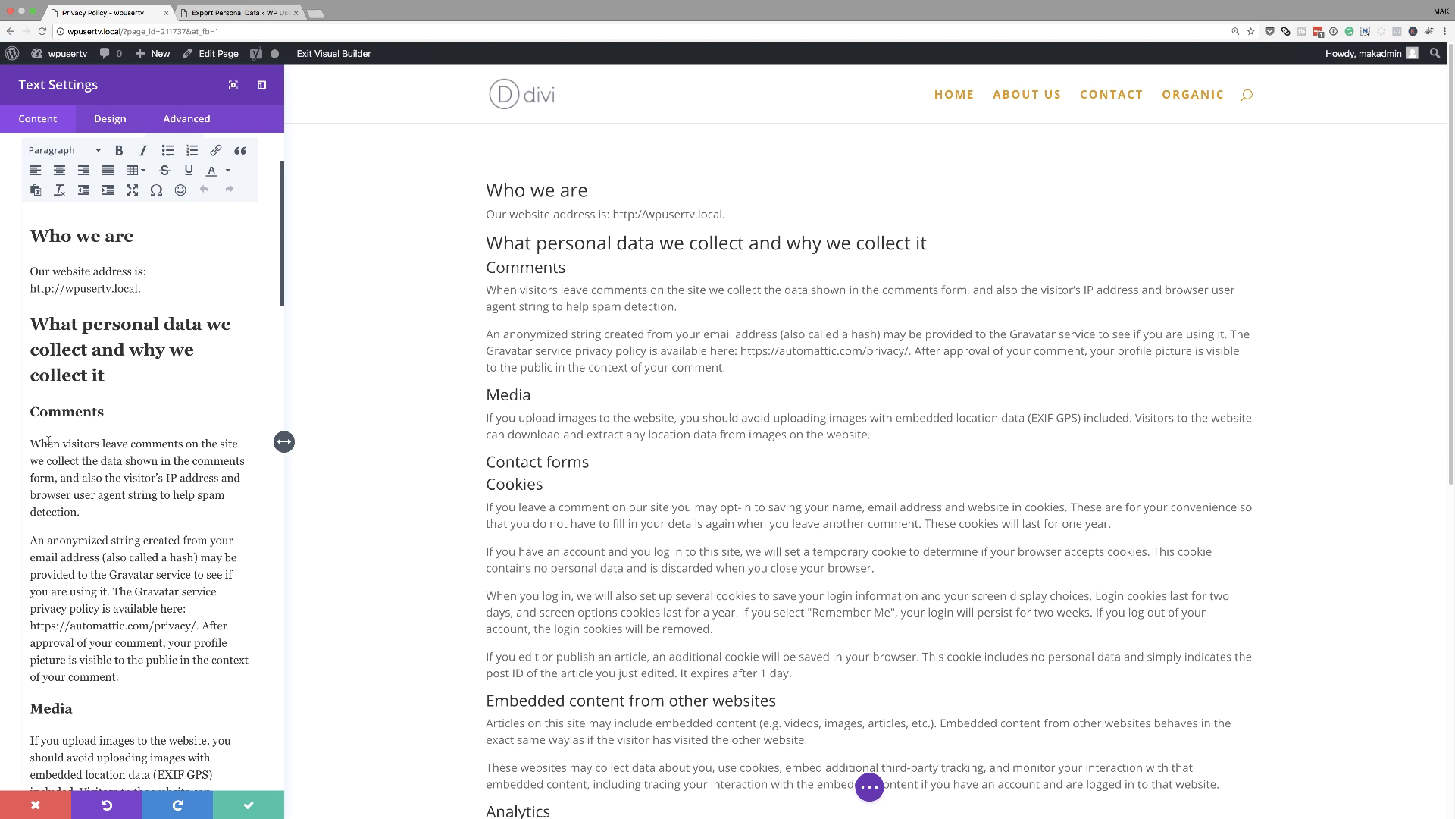
{"action": "scroll", "coordinate": [107, 618], "scroll_direction": "down", "scroll_amount": 1}
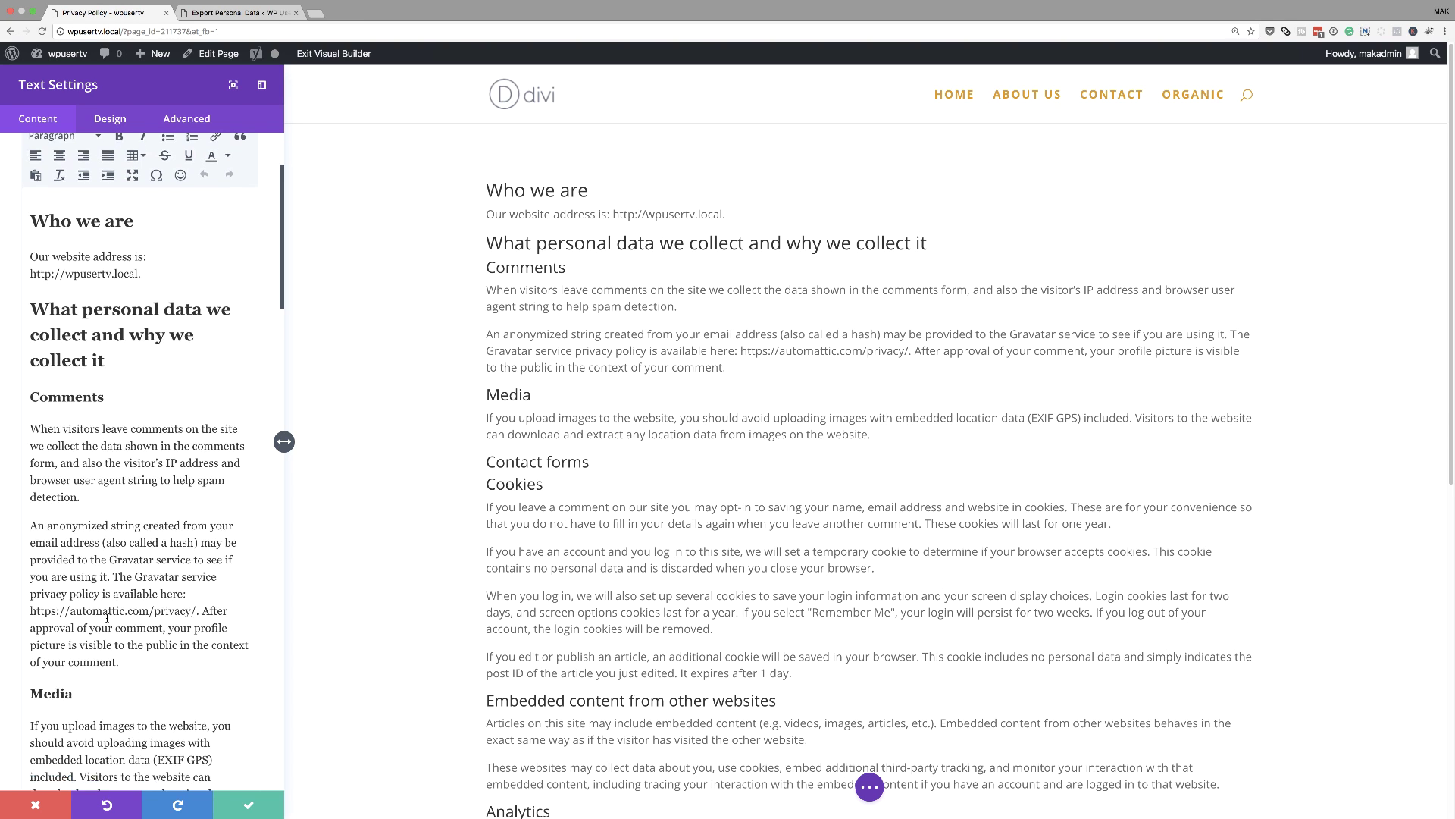
{"action": "scroll", "coordinate": [107, 617], "scroll_direction": "down", "scroll_amount": 10}
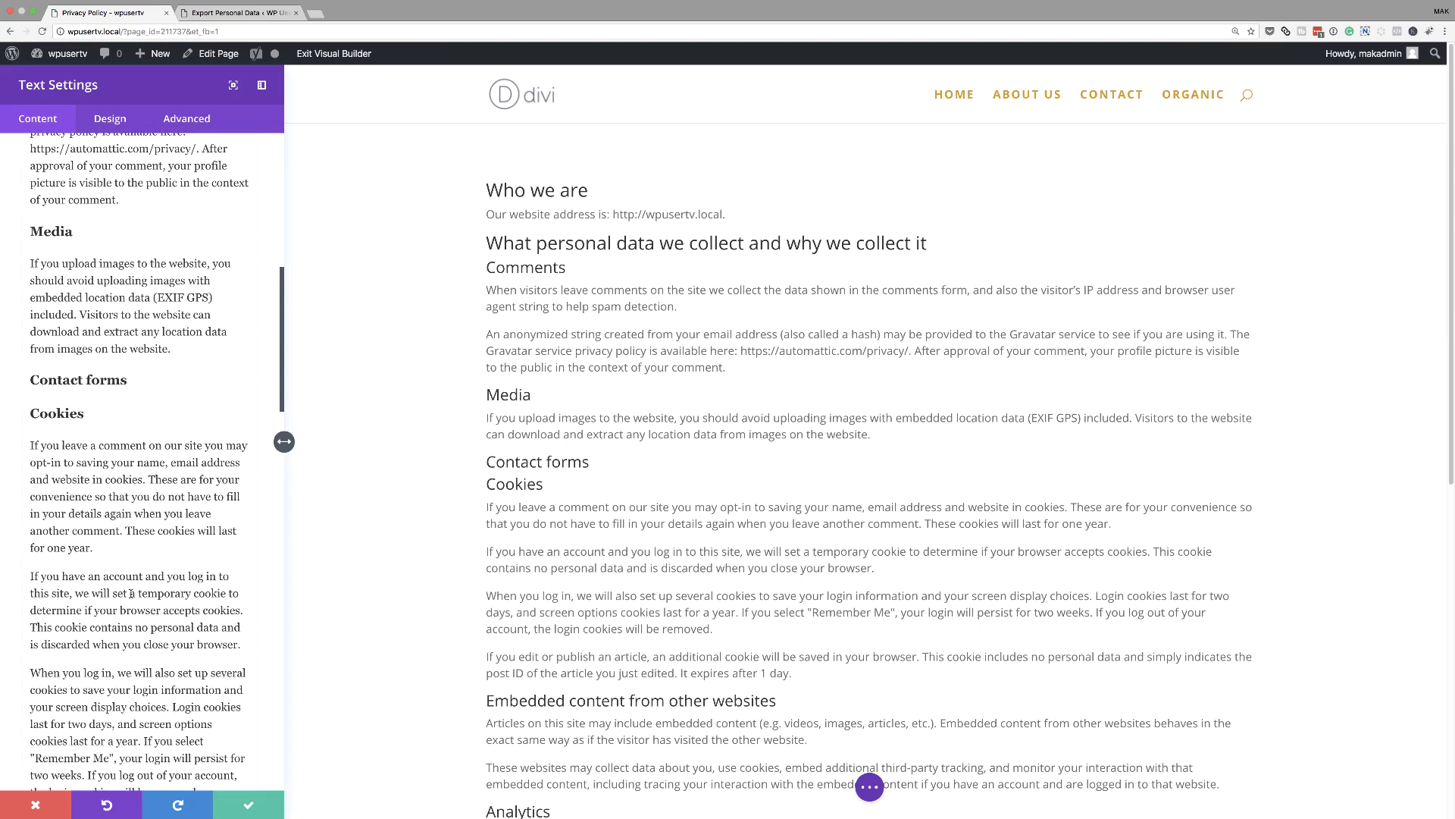
{"action": "scroll", "coordinate": [131, 594], "scroll_direction": "down", "scroll_amount": 8}
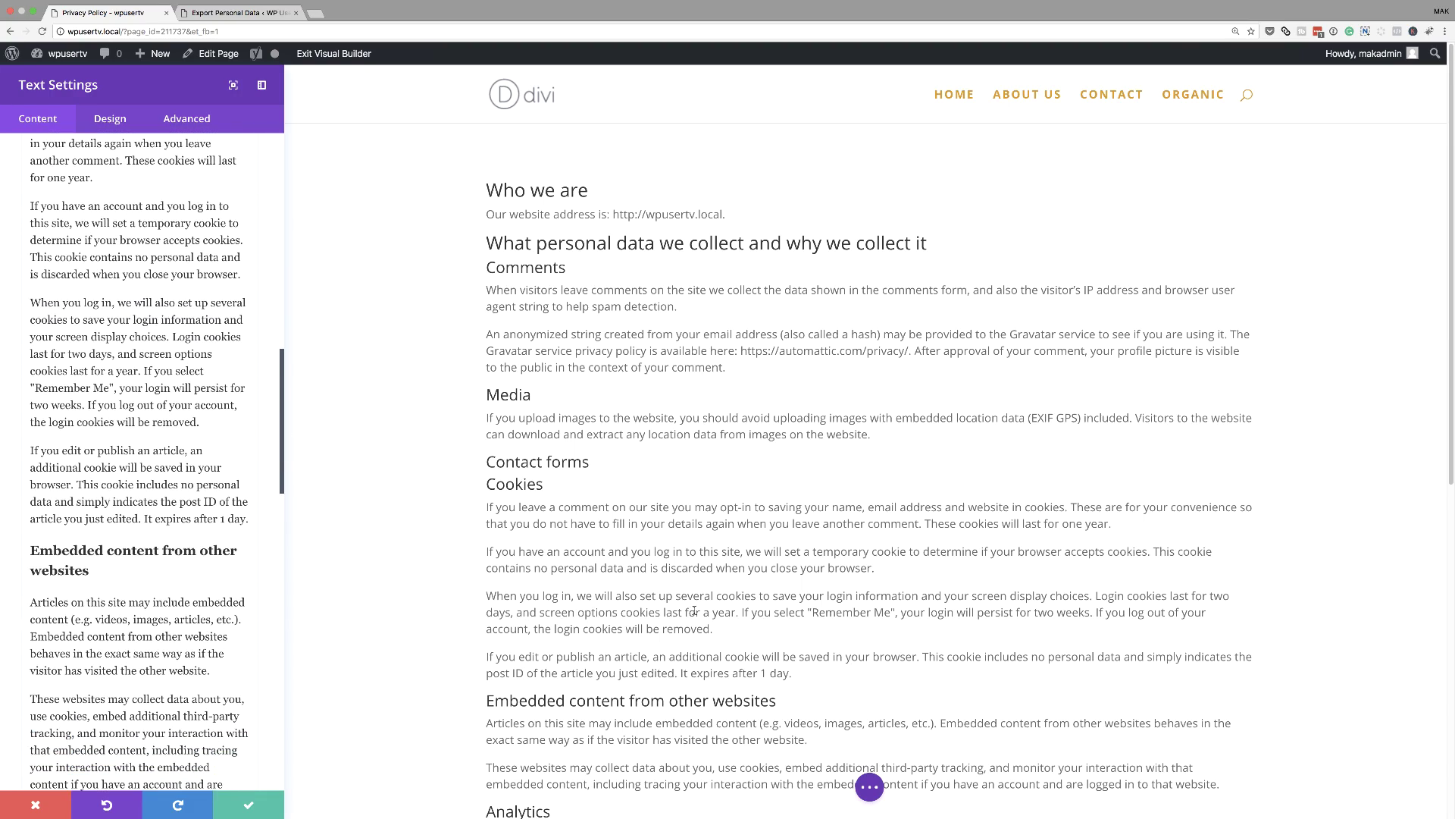
{"action": "scroll", "coordinate": [694, 610], "scroll_direction": "down", "scroll_amount": 12}
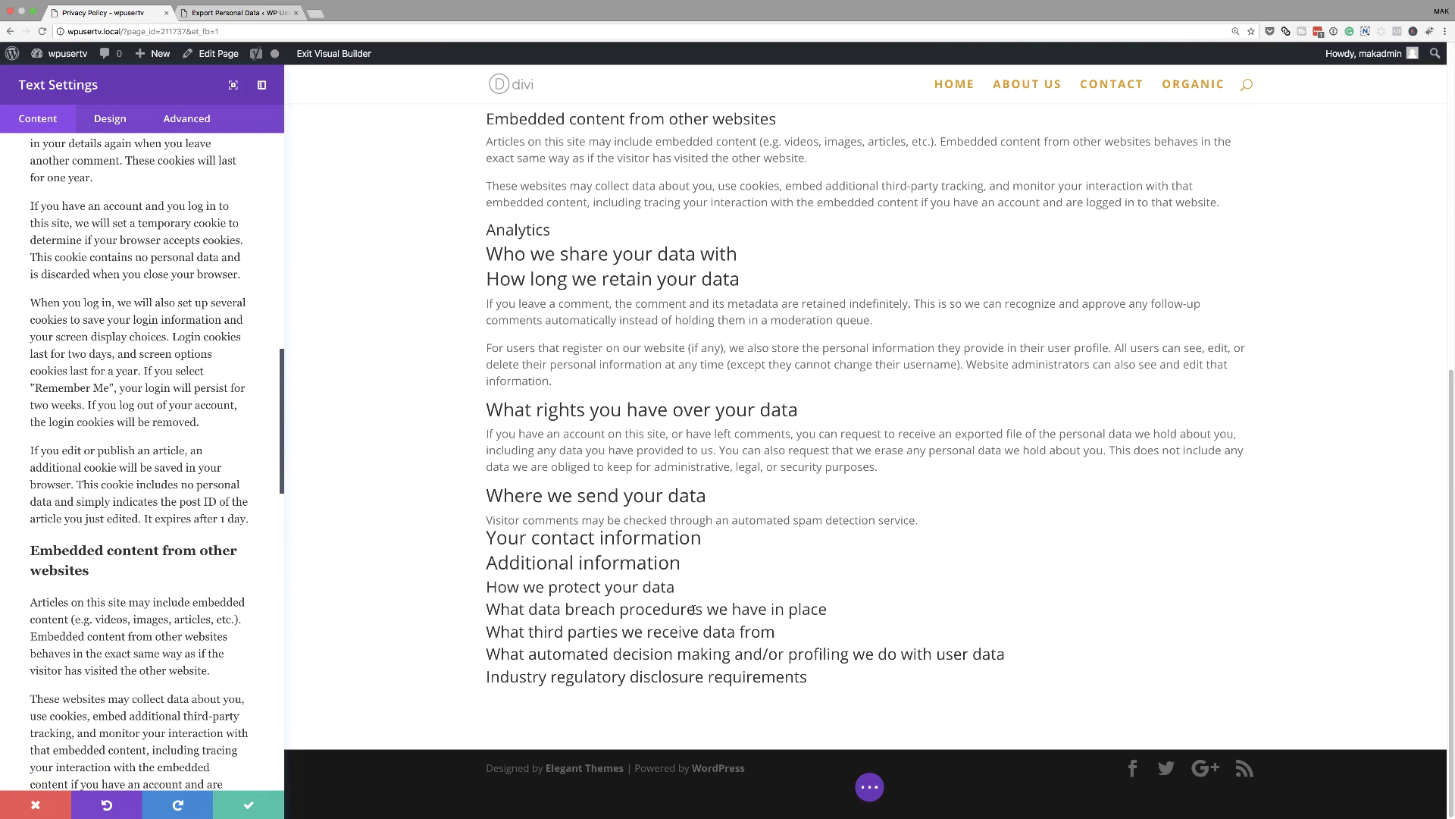
{"action": "scroll", "coordinate": [202, 633], "scroll_direction": "down", "scroll_amount": 15}
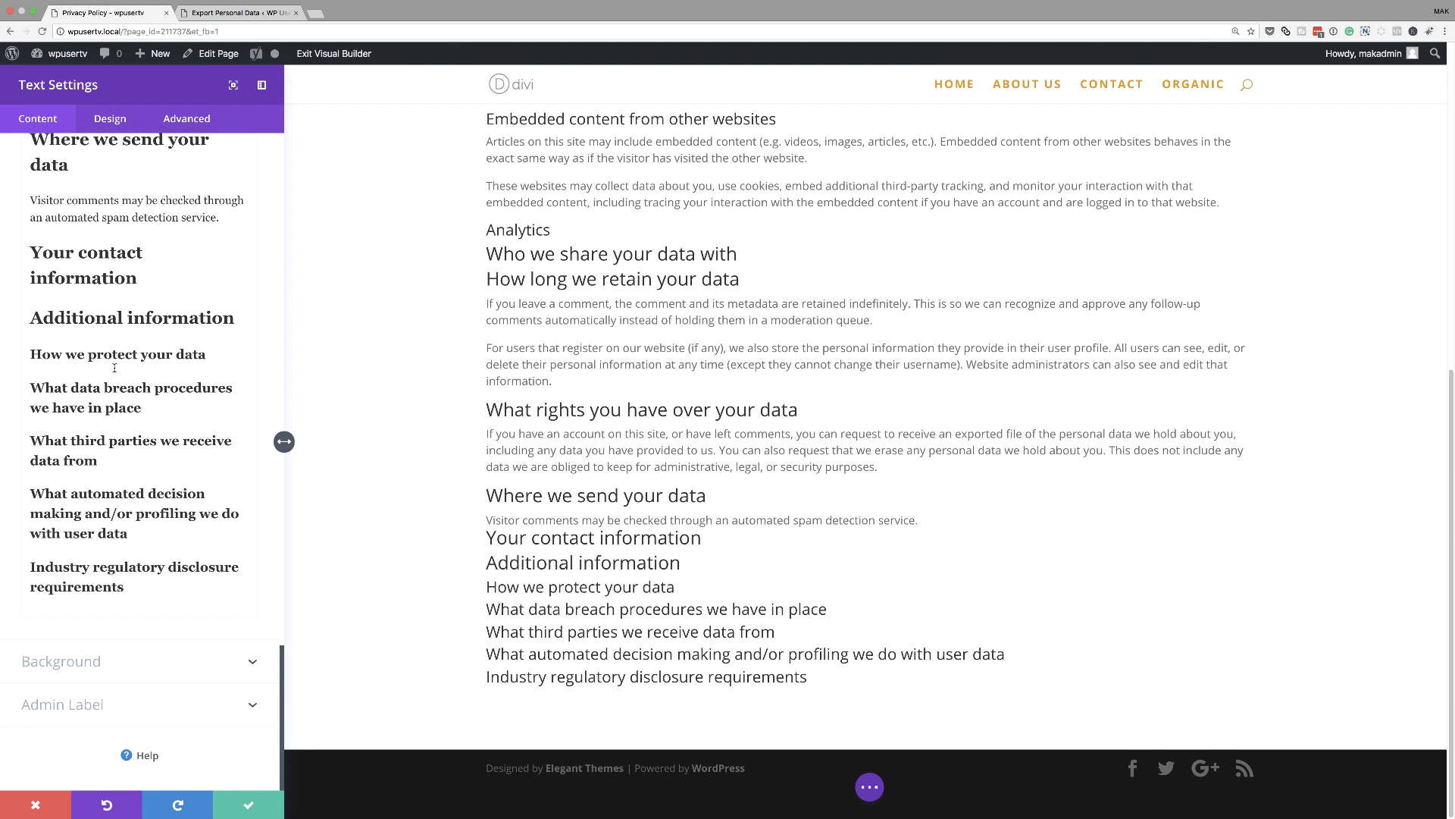
{"action": "left_click_drag", "start_coordinate": [210, 355], "coordinate": [33, 352]}
{"action": "left_click", "coordinate": [47, 372]}
Save the policy text module, close its settings, and return to the top of the page.
{"action": "left_click", "coordinate": [252, 811]}
{"action": "left_click", "coordinate": [248, 805]}
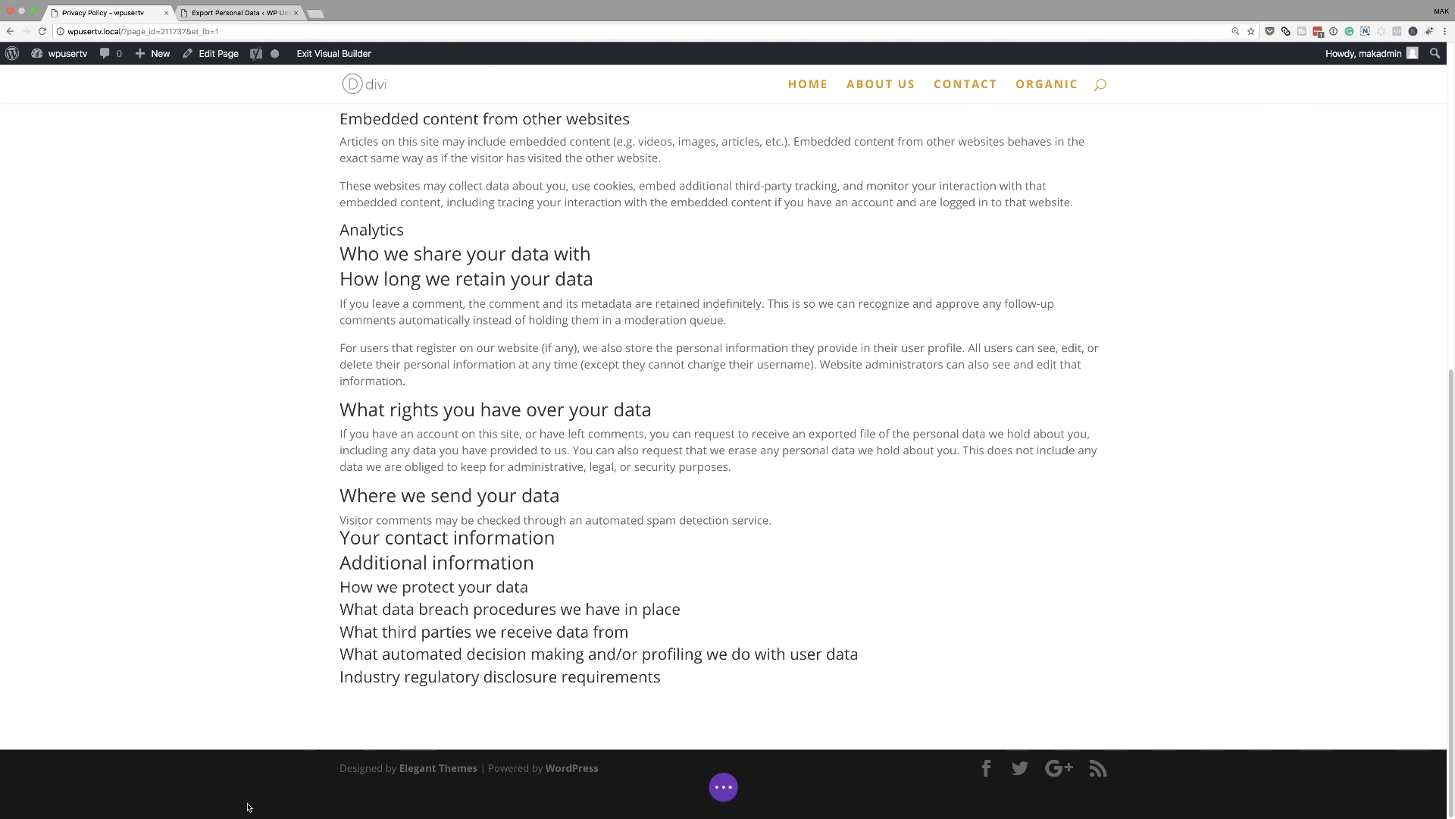
{"action": "scroll", "coordinate": [968, 448], "scroll_direction": "up", "scroll_amount": 10}
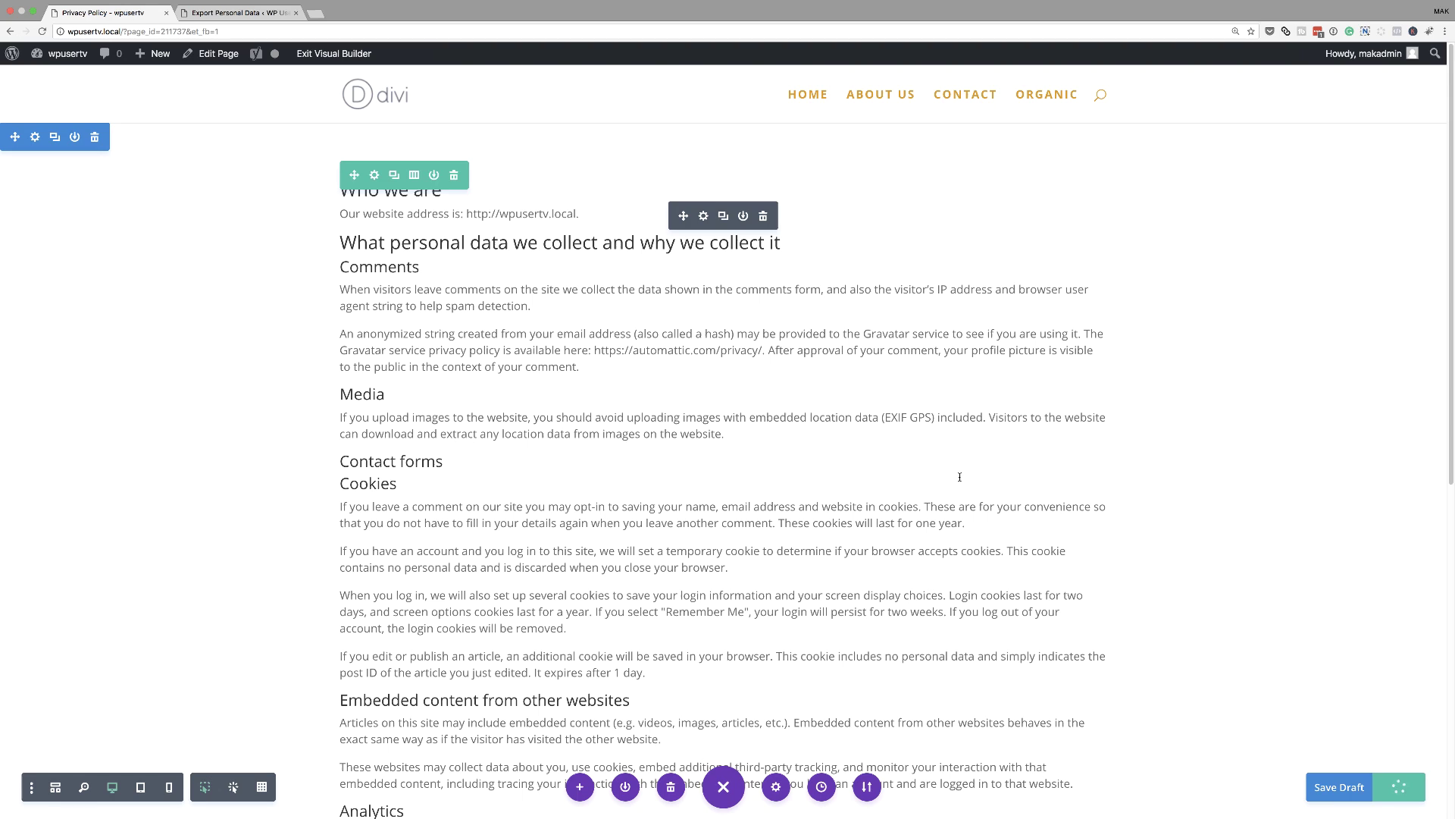
Exit the visual builder, copy the Privacy Policy page URL, and return to the Dashboard.
{"action": "left_click", "coordinate": [361, 54]}
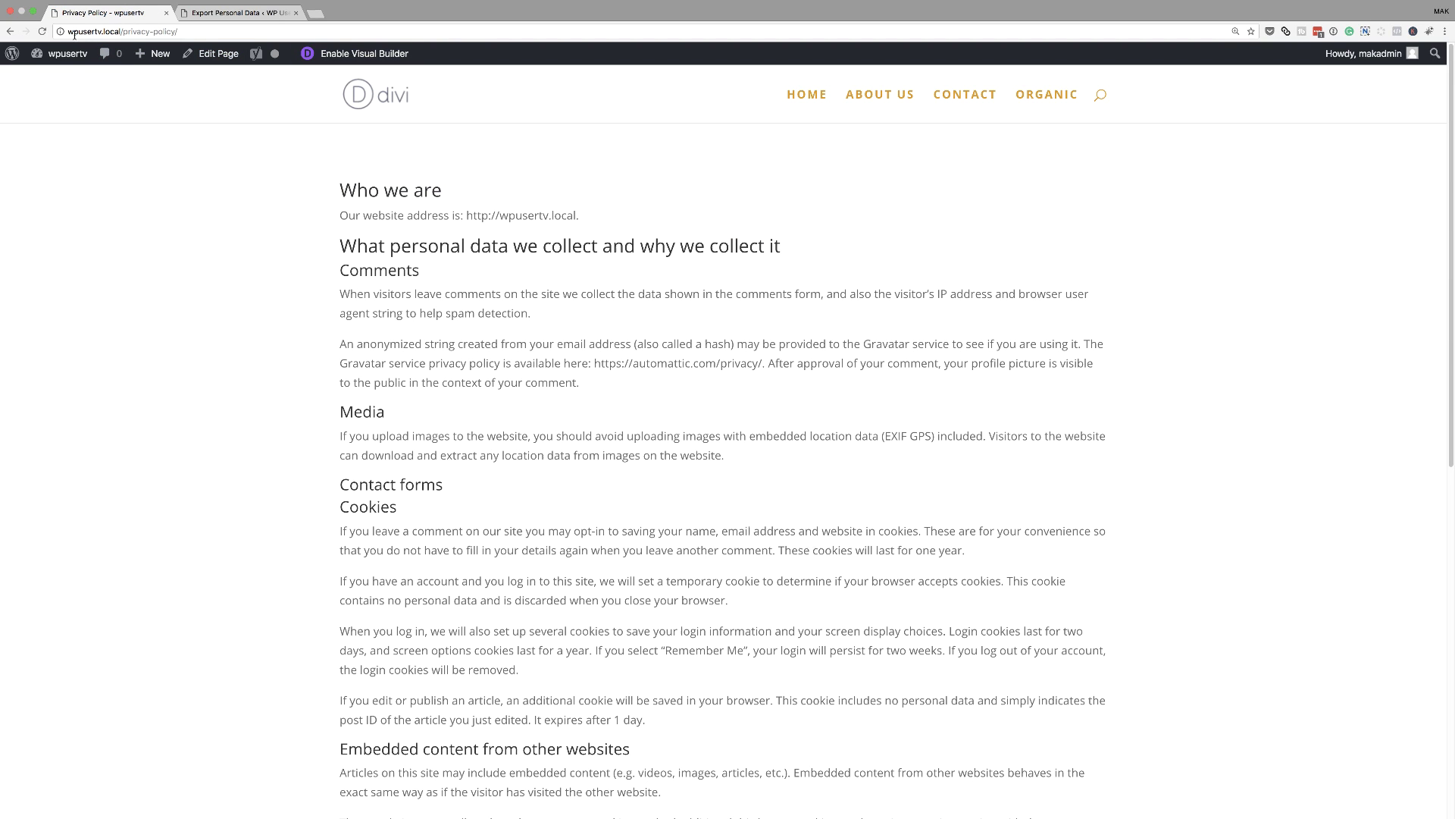
{"action": "left_click", "coordinate": [200, 33]}
{"action": "key", "text": "super+c"}
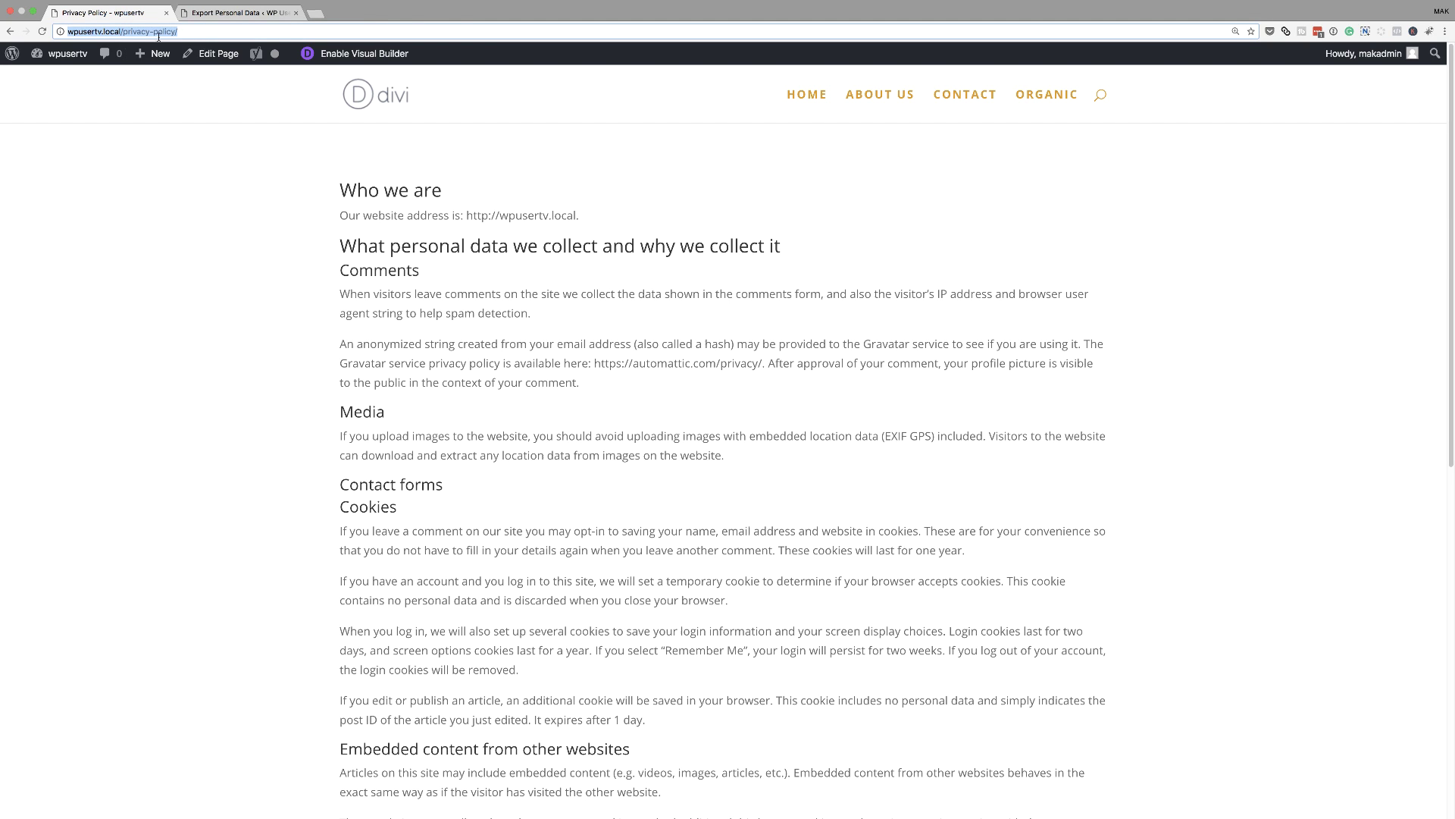
{"action": "mouse_move", "coordinate": [57, 55]}
{"action": "left_click", "coordinate": [58, 81]}
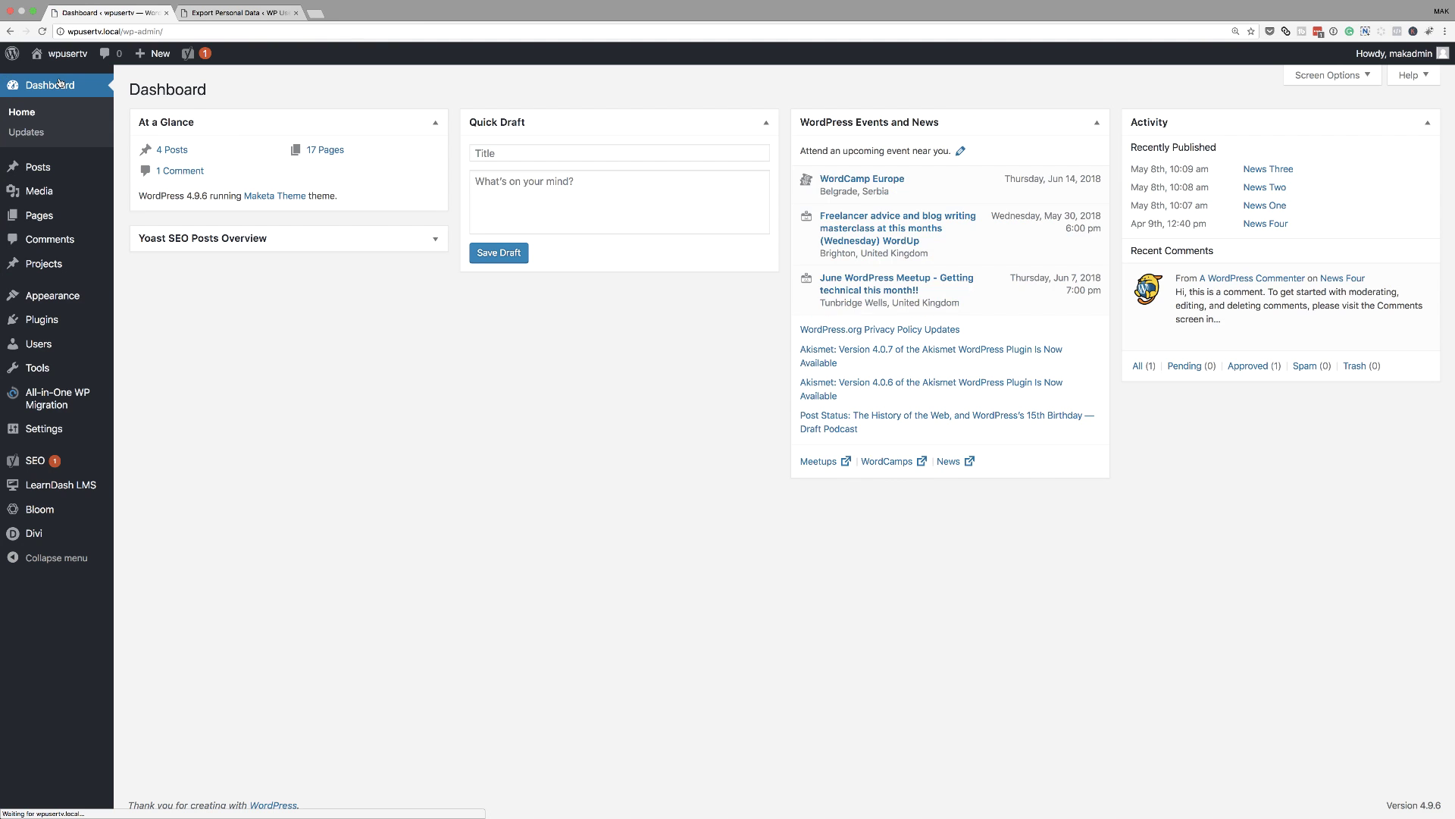
Paste the Privacy Policy URL into the Divi Footer Bottom Bar credits in the Customizer.
{"action": "mouse_move", "coordinate": [75, 299]}
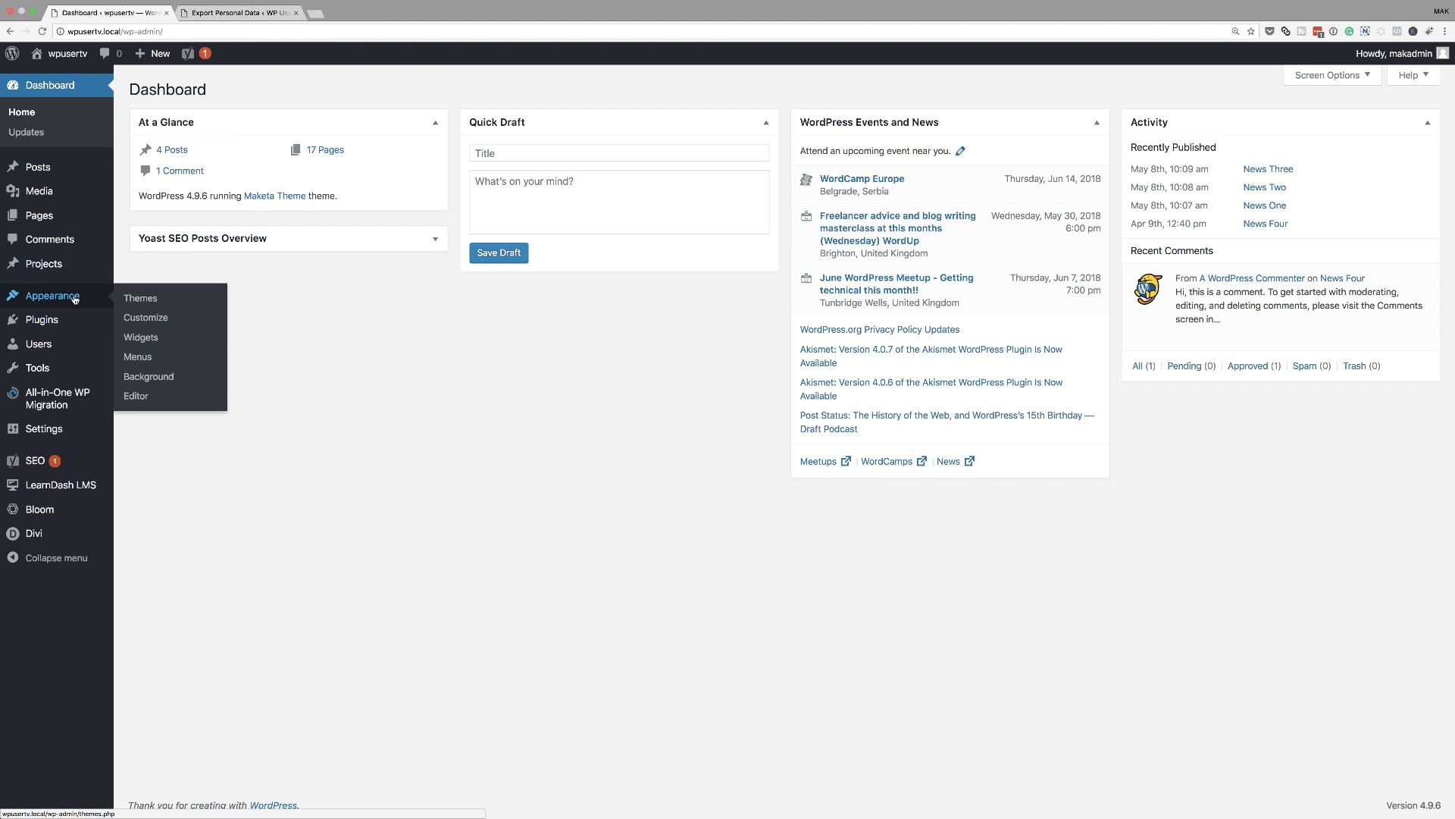
{"action": "left_click", "coordinate": [146, 317]}
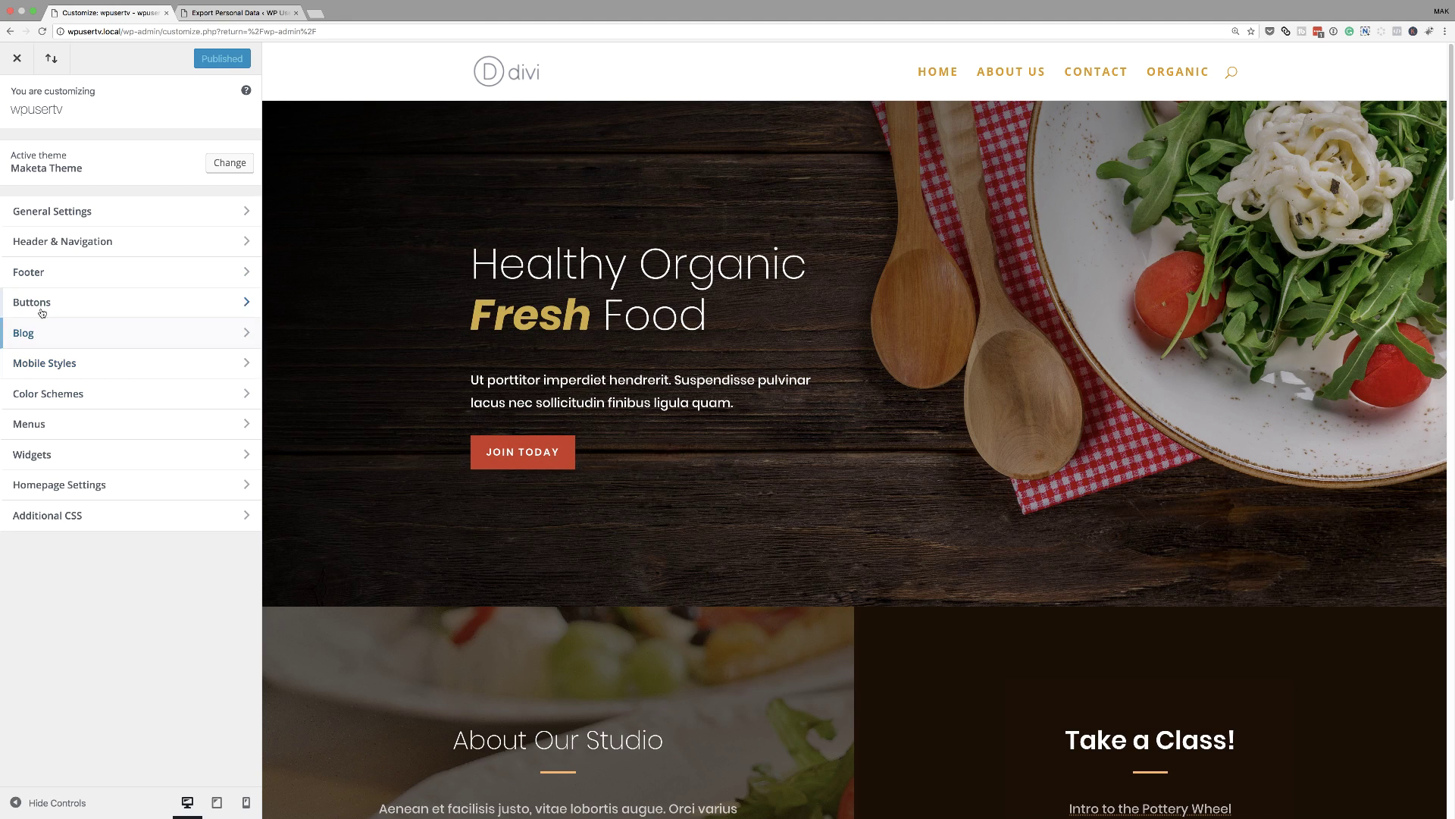
{"action": "left_click", "coordinate": [45, 280]}
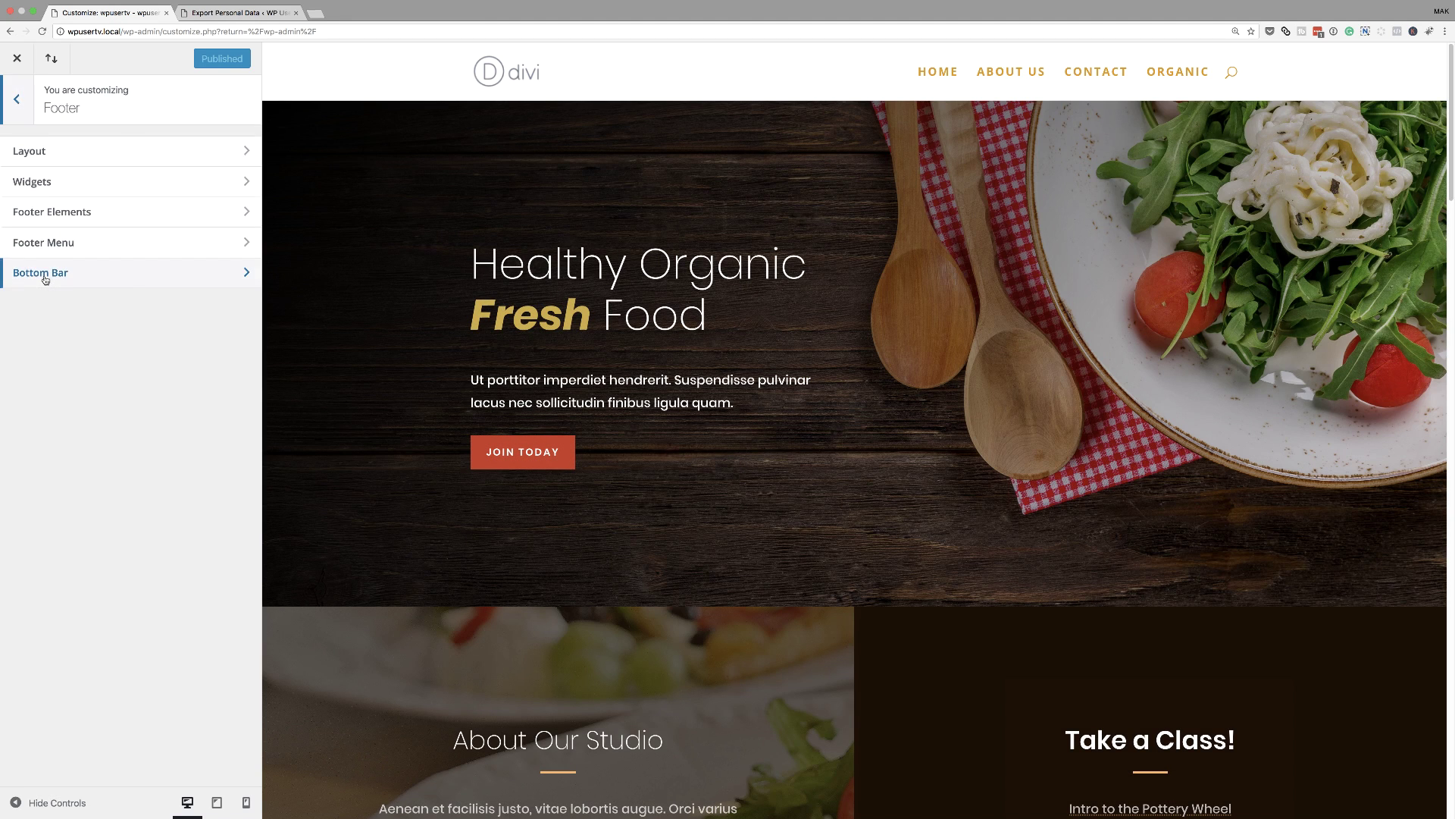
{"action": "left_click", "coordinate": [45, 280]}
{"action": "left_click", "coordinate": [77, 580]}
{"action": "key", "text": "super+v"}
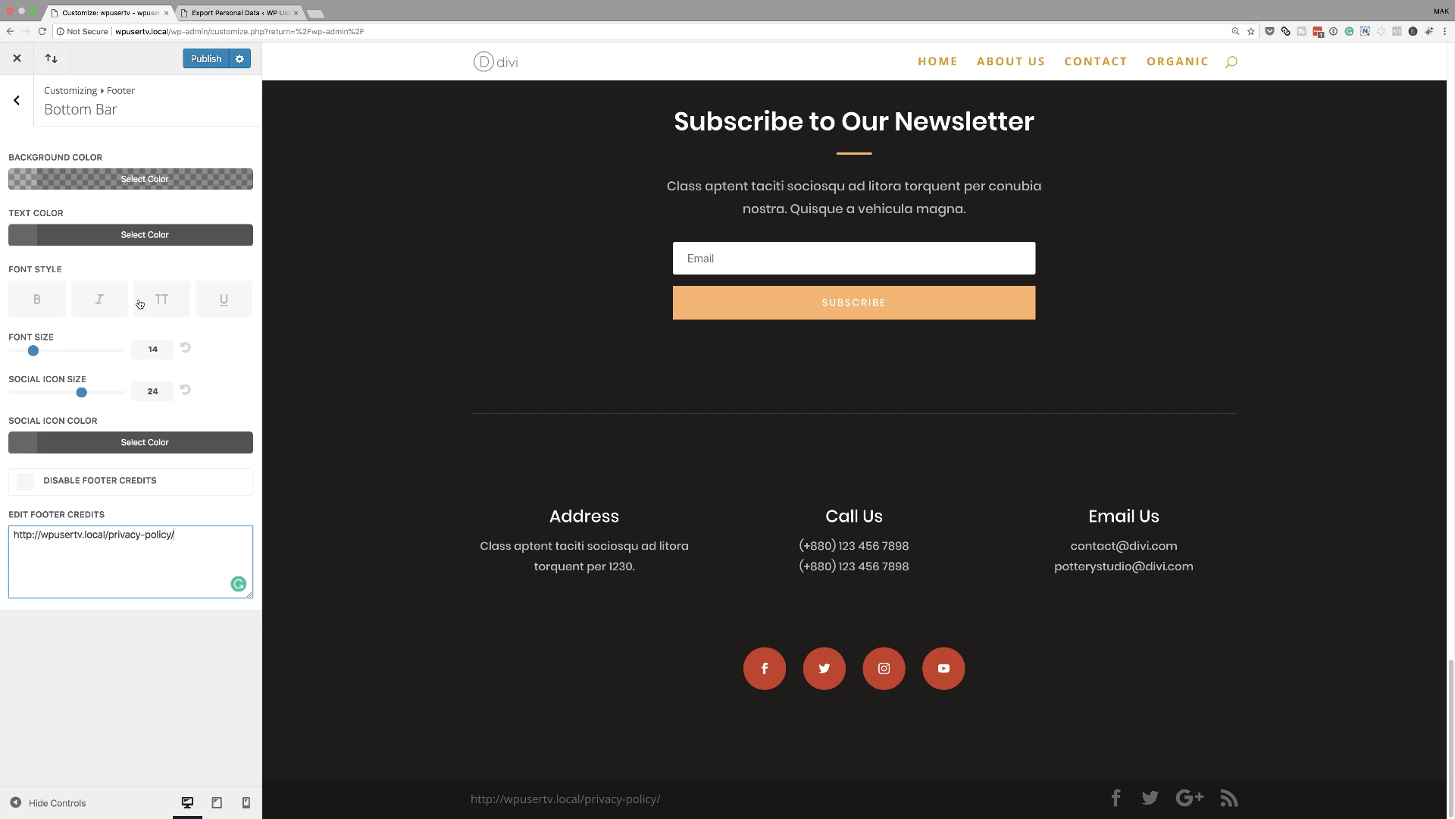
Close the Customizer without publishing and confirm leaving for the Dashboard.
{"action": "left_click", "coordinate": [18, 108]}
{"action": "left_click", "coordinate": [20, 105]}
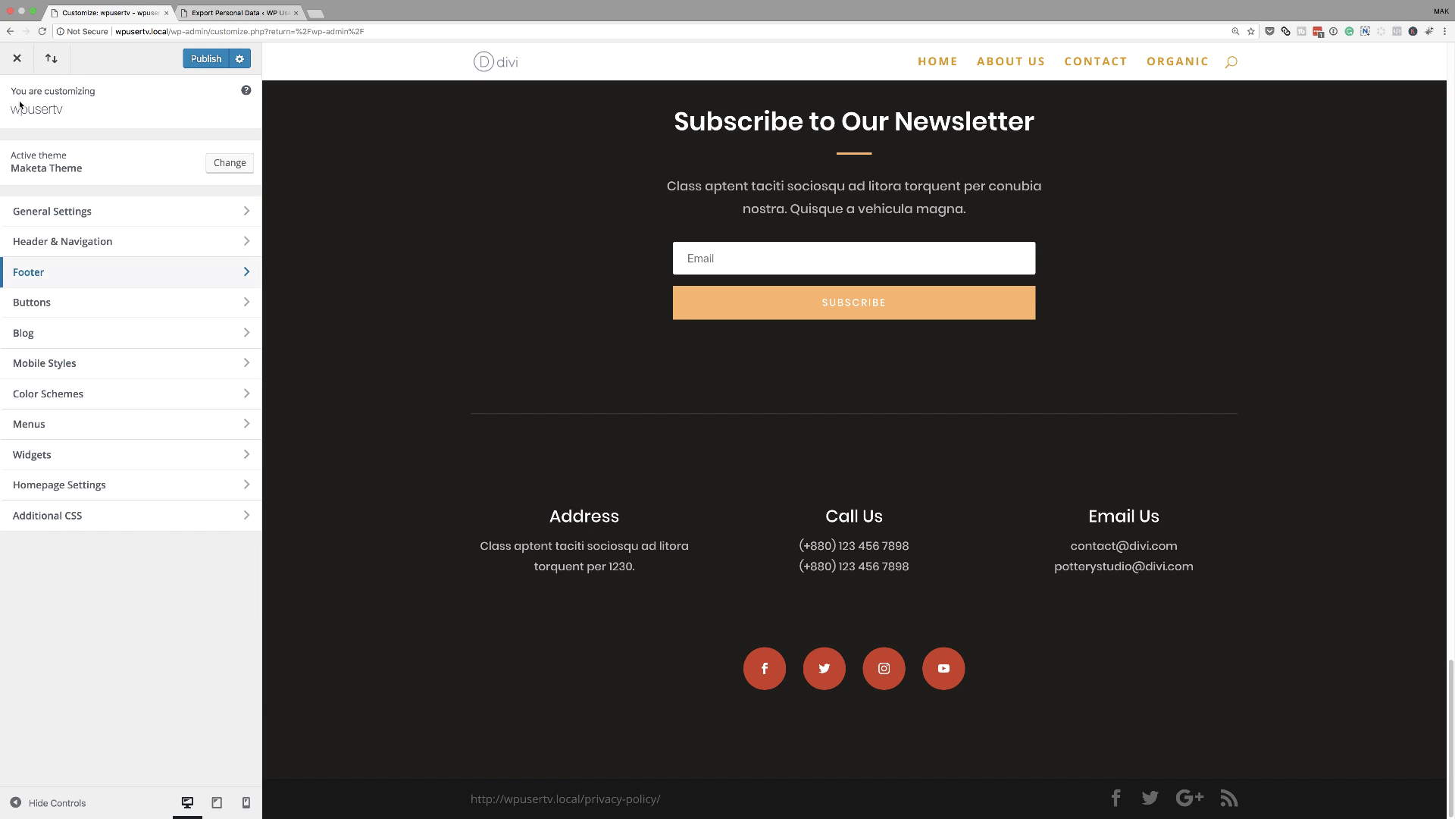
{"action": "left_click", "coordinate": [17, 58]}
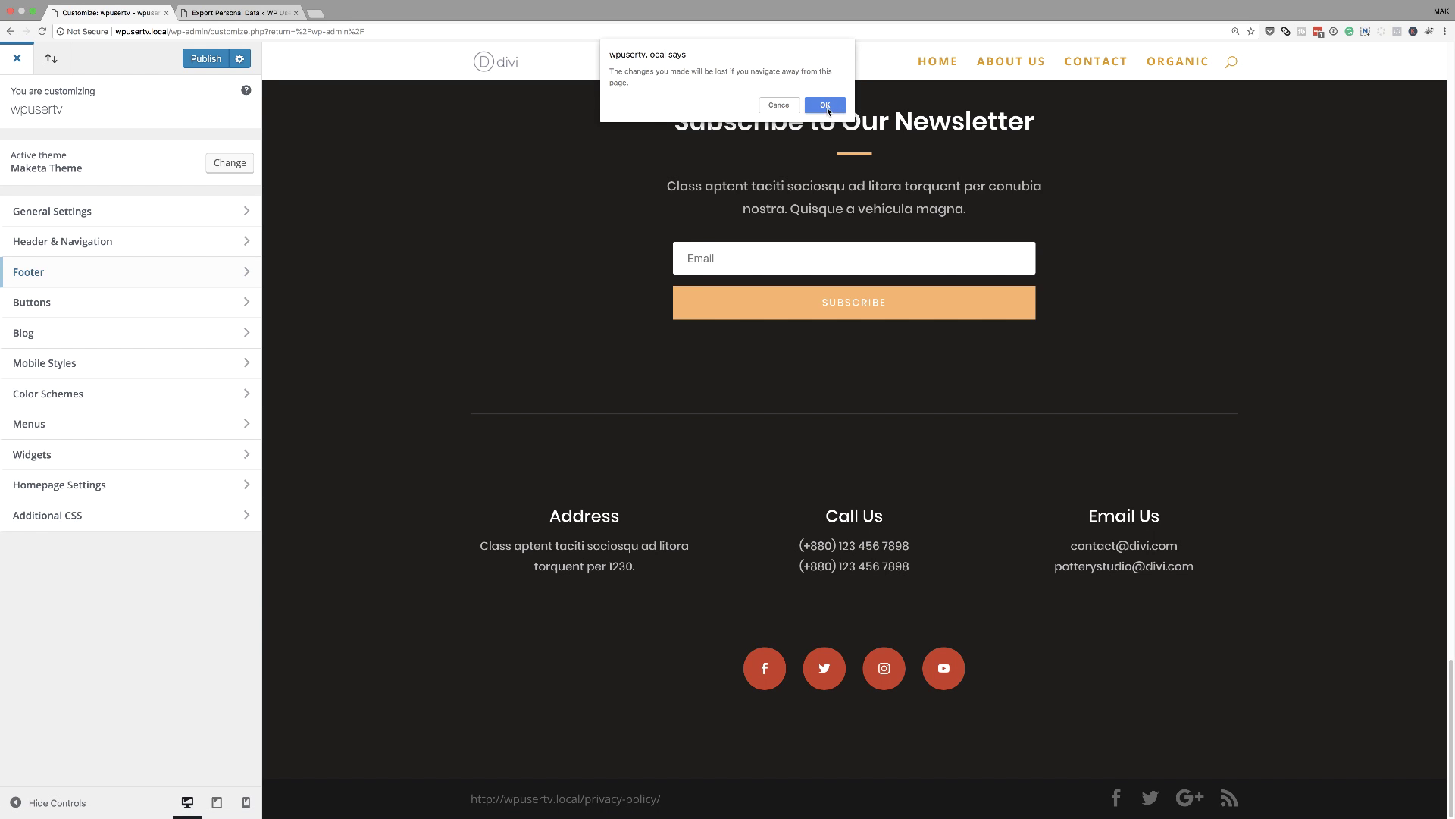
{"action": "left_click", "coordinate": [824, 105]}
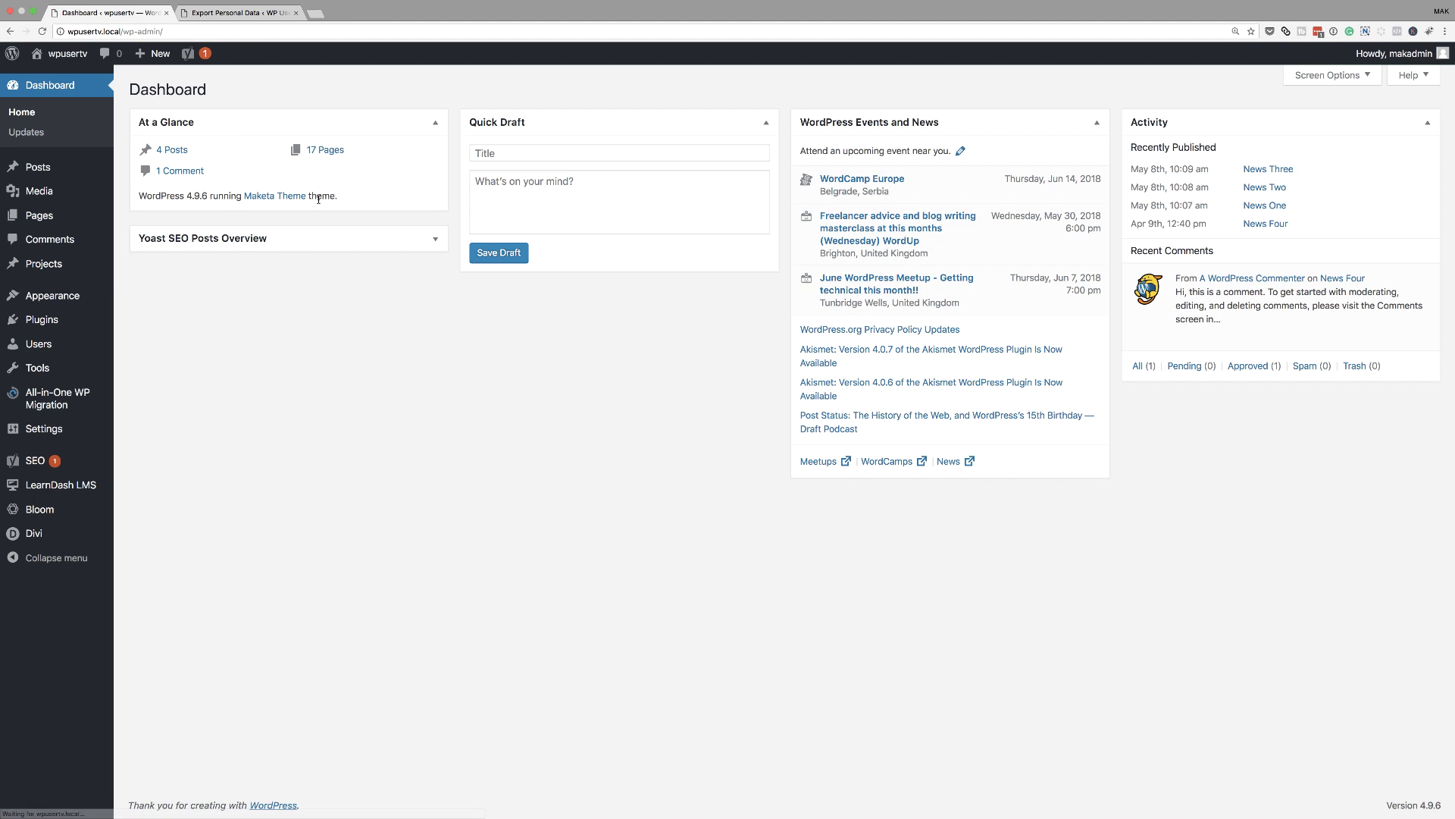
In the News Three post, replace the opening 'Lorem ipsum' with 'Privacy Policy'.
{"action": "mouse_move", "coordinate": [53, 169]}
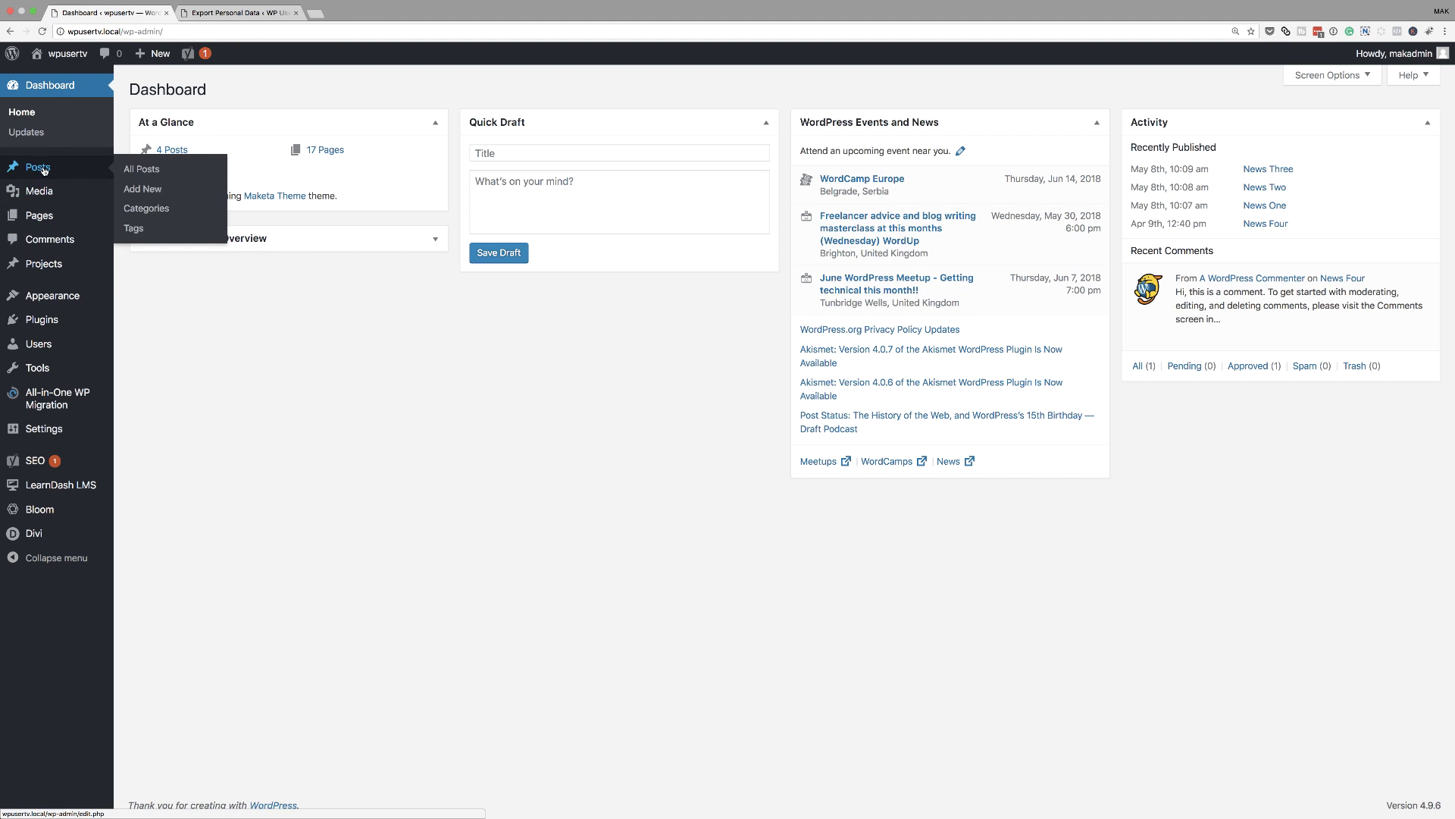
{"action": "left_click", "coordinate": [142, 169]}
{"action": "left_click", "coordinate": [167, 206]}
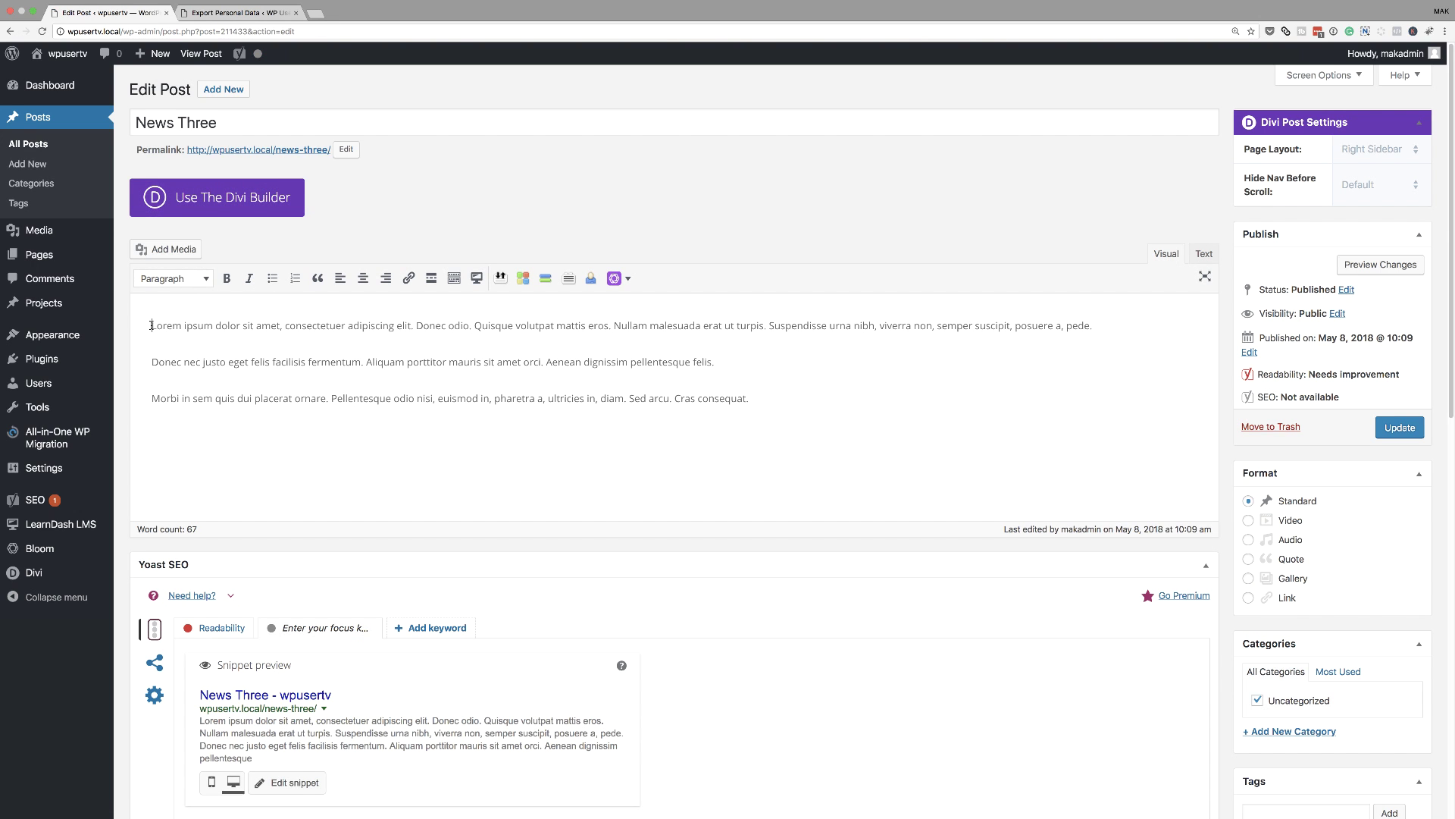
{"action": "left_click_drag", "start_coordinate": [151, 326], "coordinate": [214, 325]}
{"action": "type", "text": "Pr"}
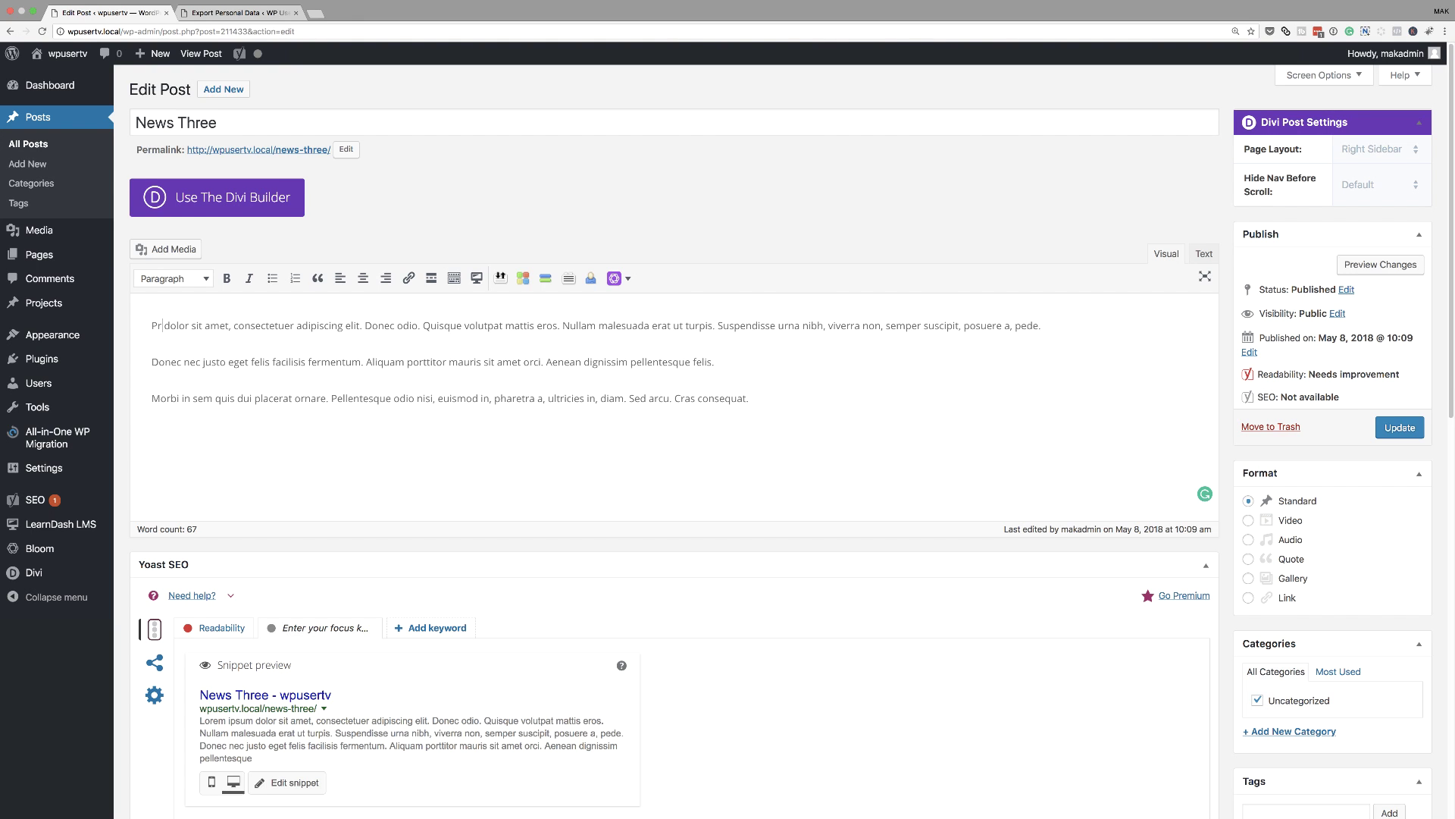
{"action": "type", "text": "ivacy "}
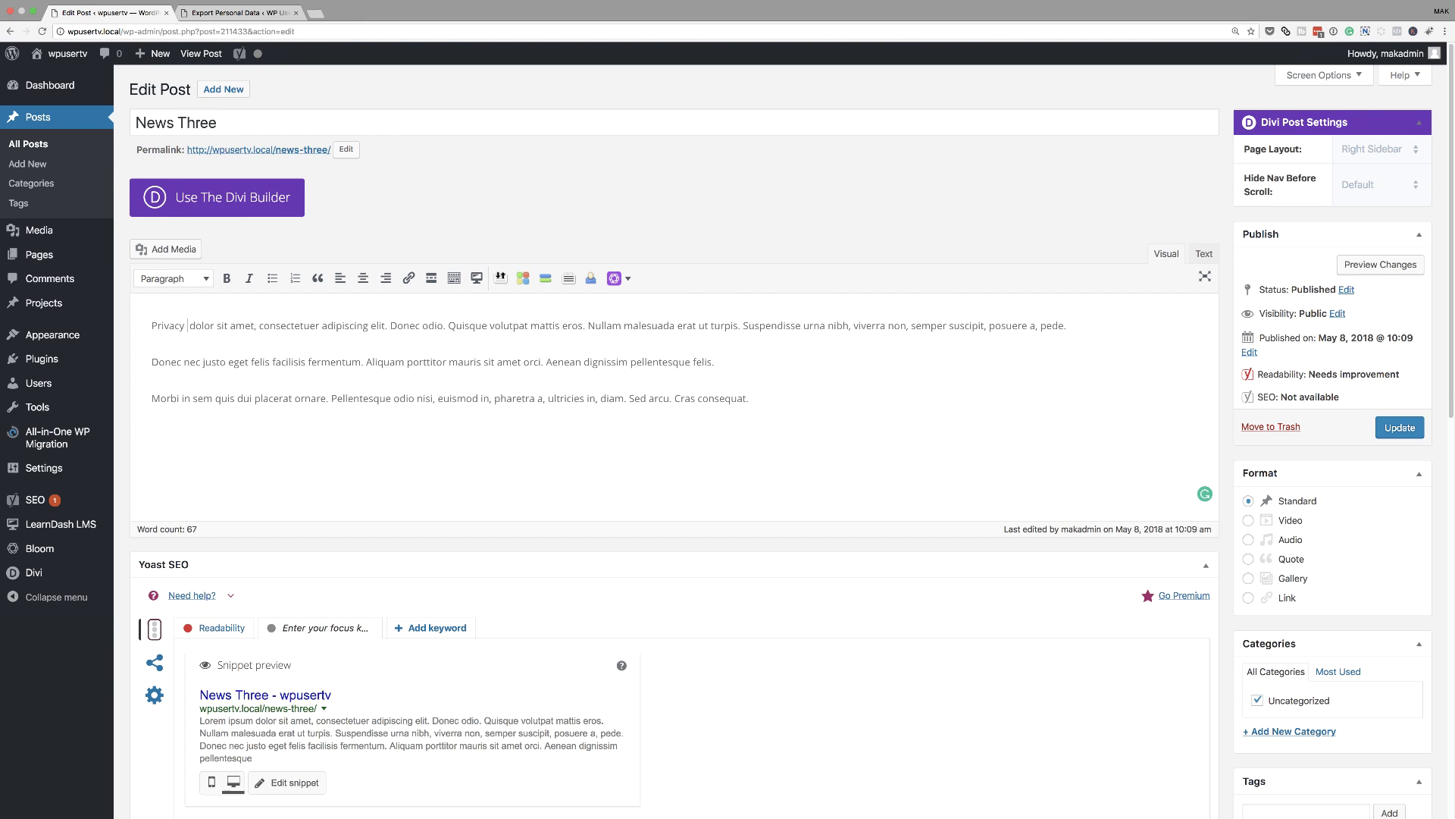
{"action": "type", "text": "Policy"}
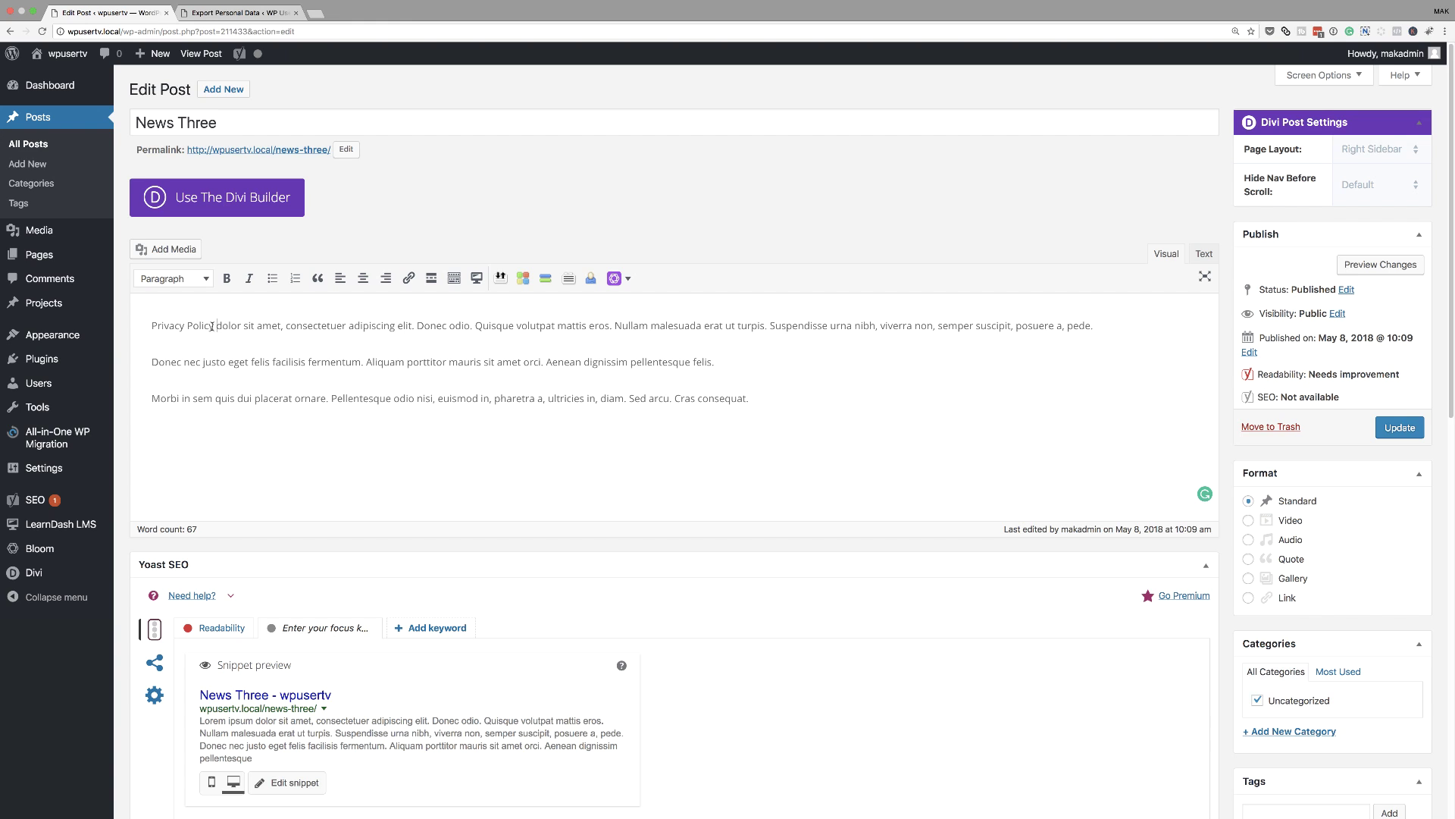
Link the words 'Privacy Policy' to the pasted privacy-policy page URL.
{"action": "left_click_drag", "start_coordinate": [215, 328], "coordinate": [152, 326]}
{"action": "left_click", "coordinate": [409, 279]}
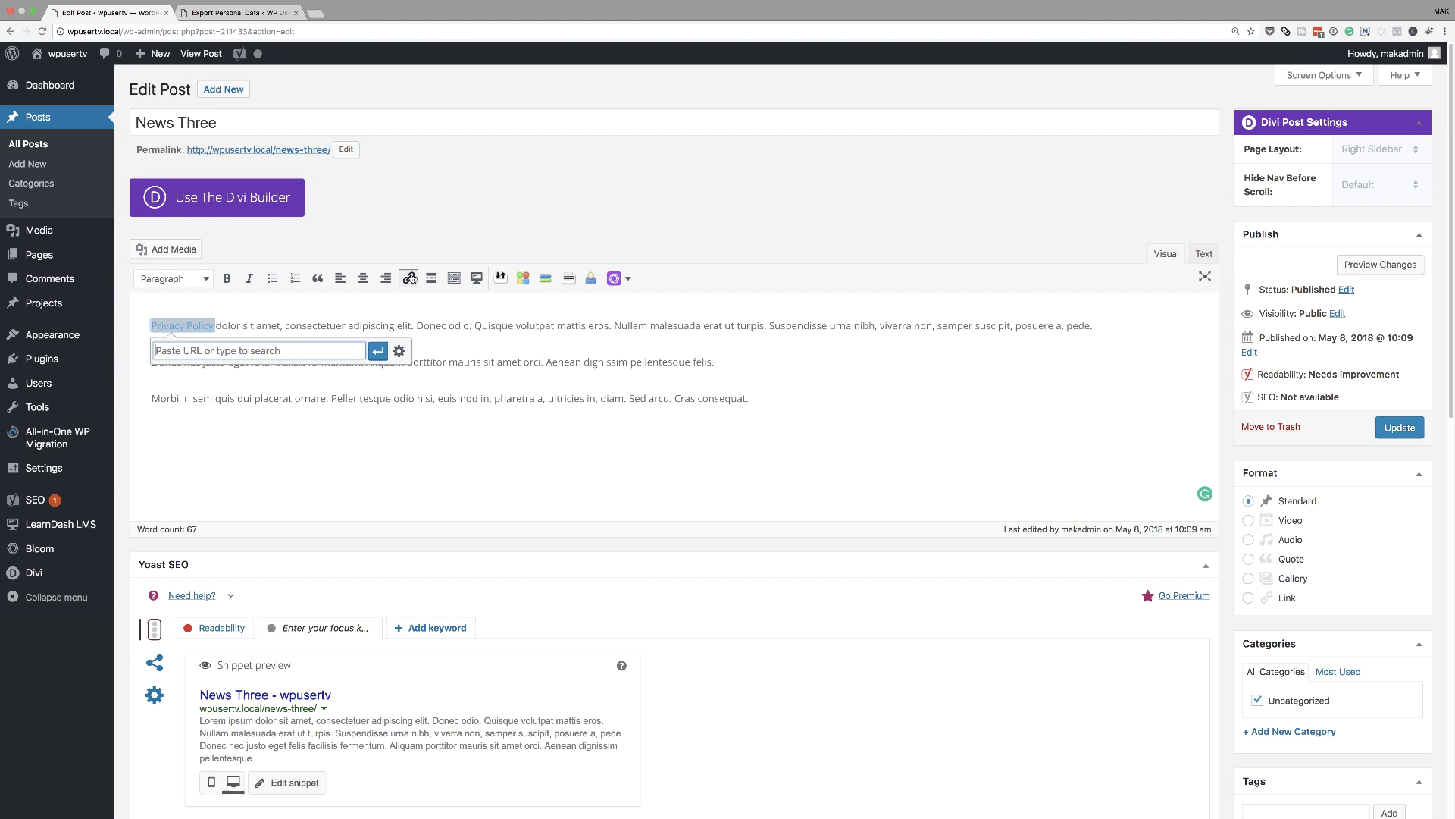
{"action": "type", "text": "http://wpusertv.local/privacy-policy"}
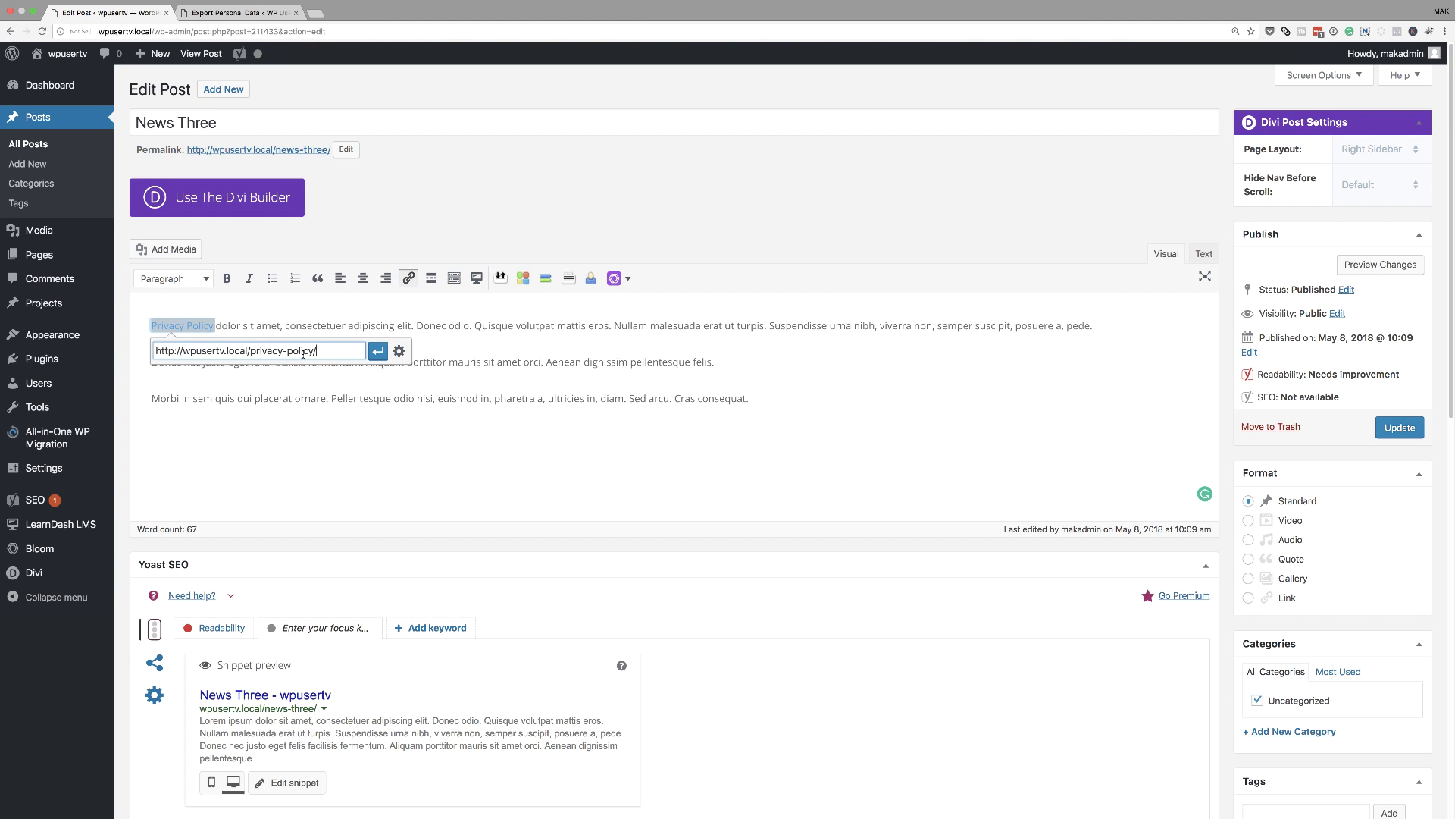
{"action": "left_click", "coordinate": [377, 351]}
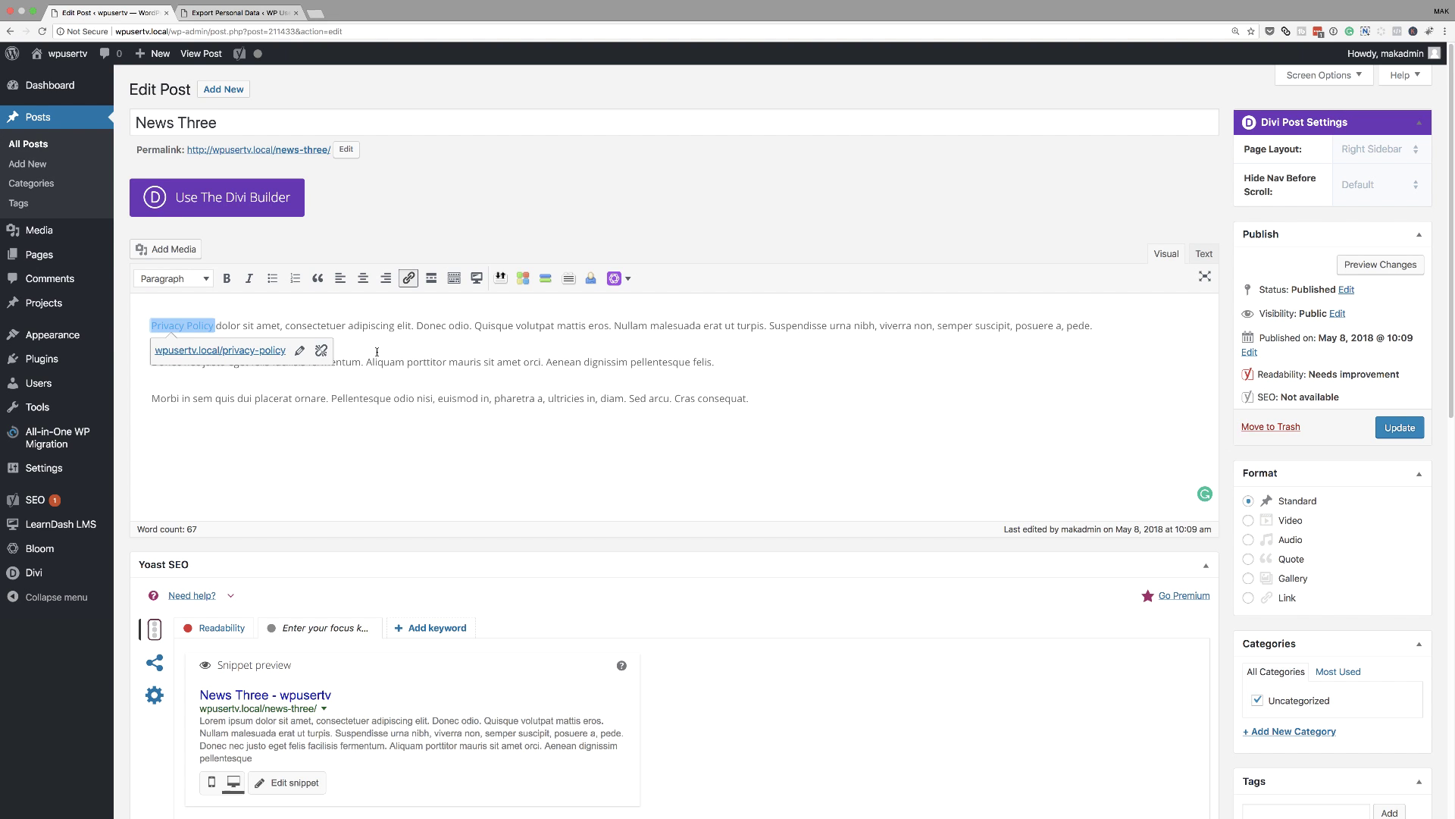
{"action": "left_click", "coordinate": [335, 433]}
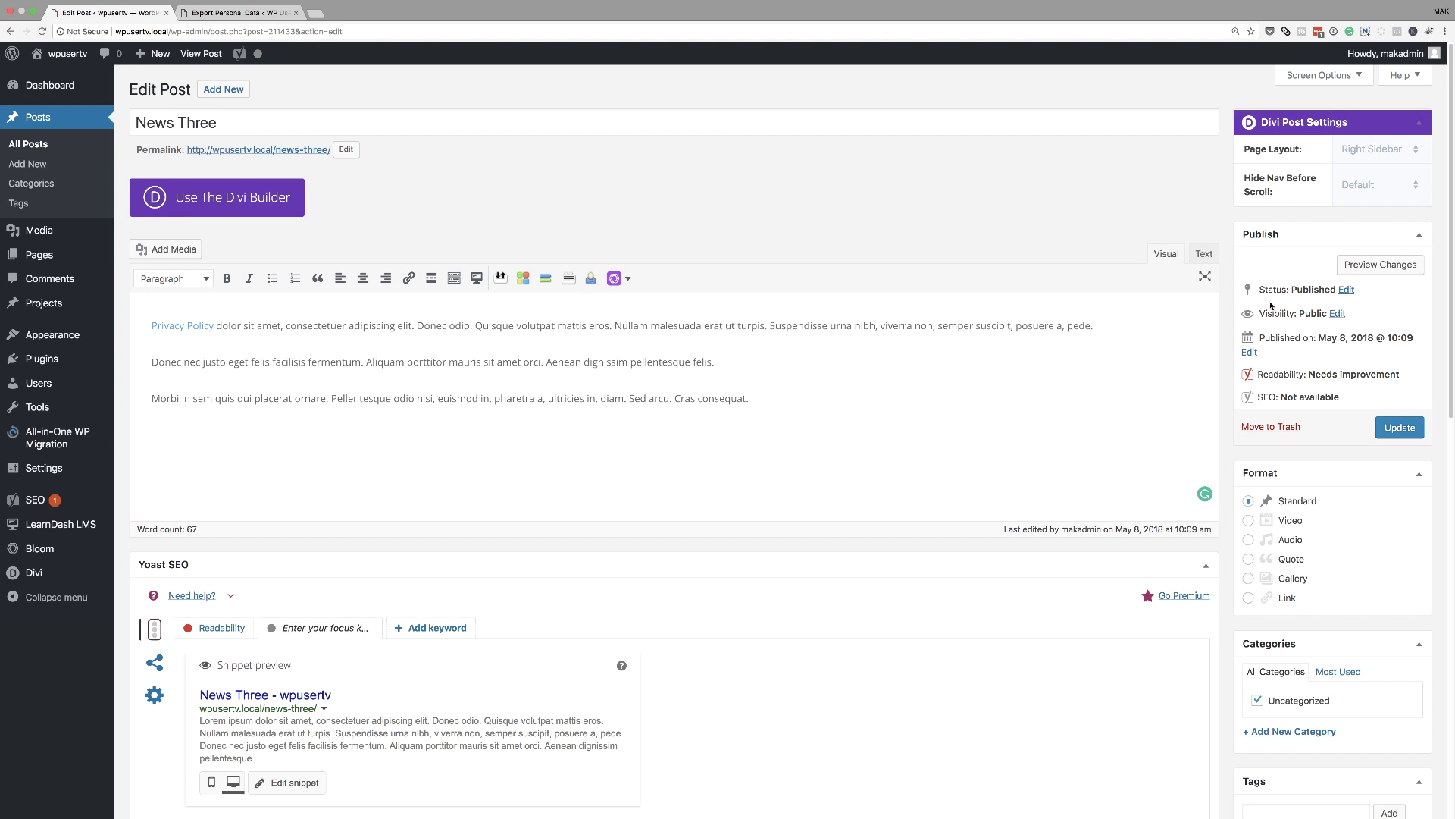
Cut the Privacy Policy <a> link markup from the post's Text view.
{"action": "left_click", "coordinate": [1205, 255]}
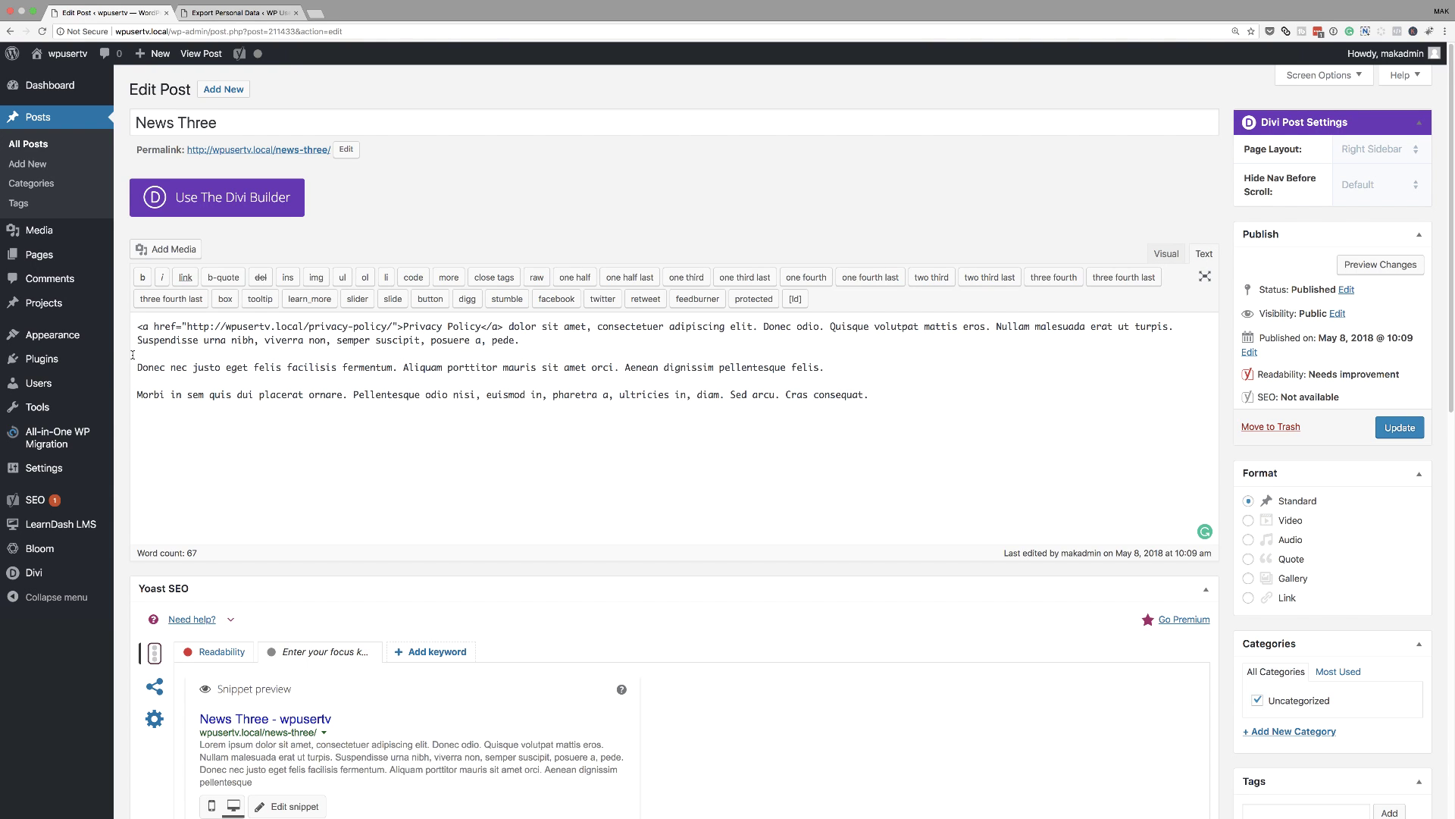
{"action": "left_click_drag", "start_coordinate": [138, 326], "coordinate": [503, 328]}
{"action": "key", "text": "super+c"}
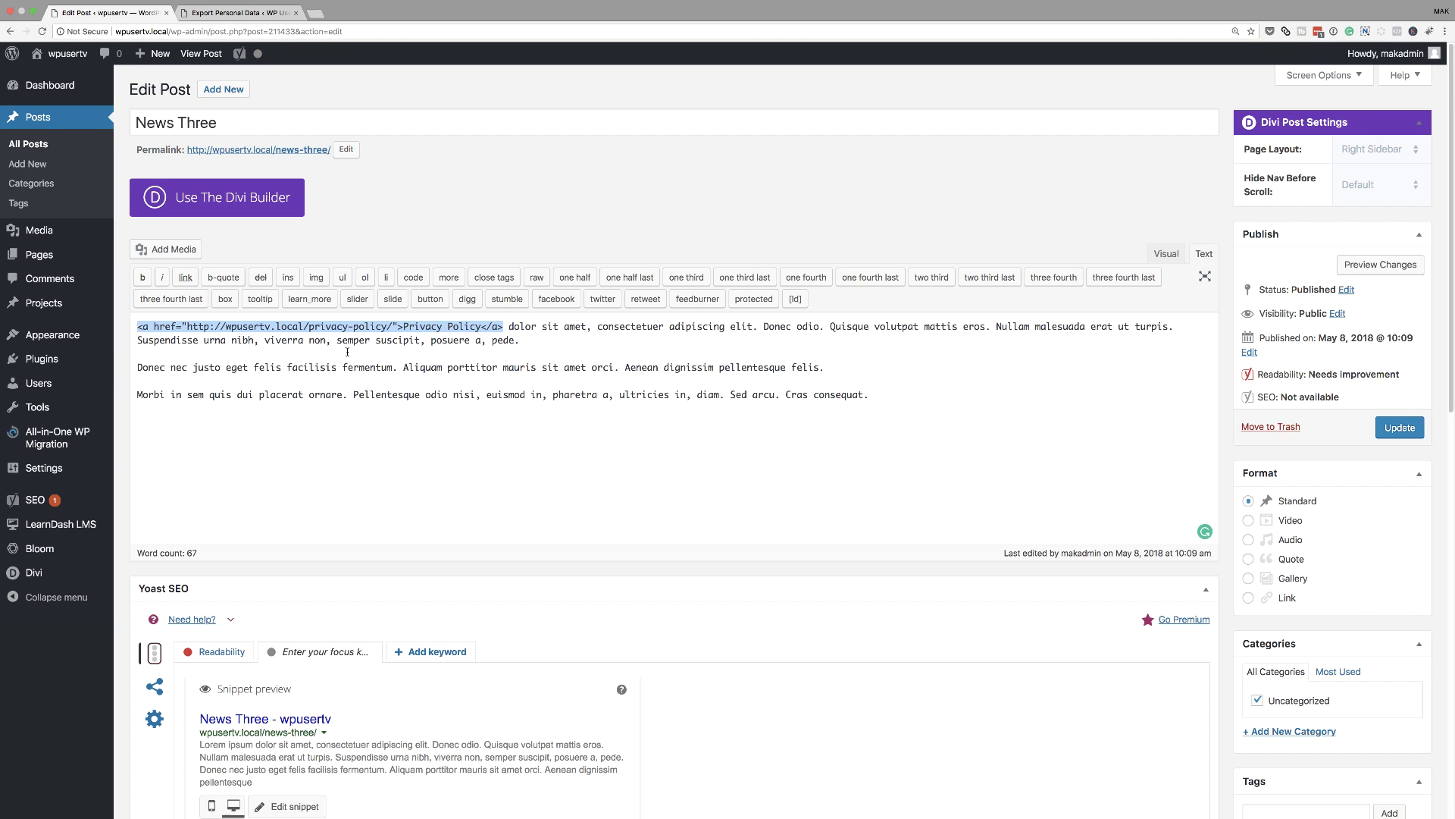
{"action": "mouse_move", "coordinate": [76, 334]}
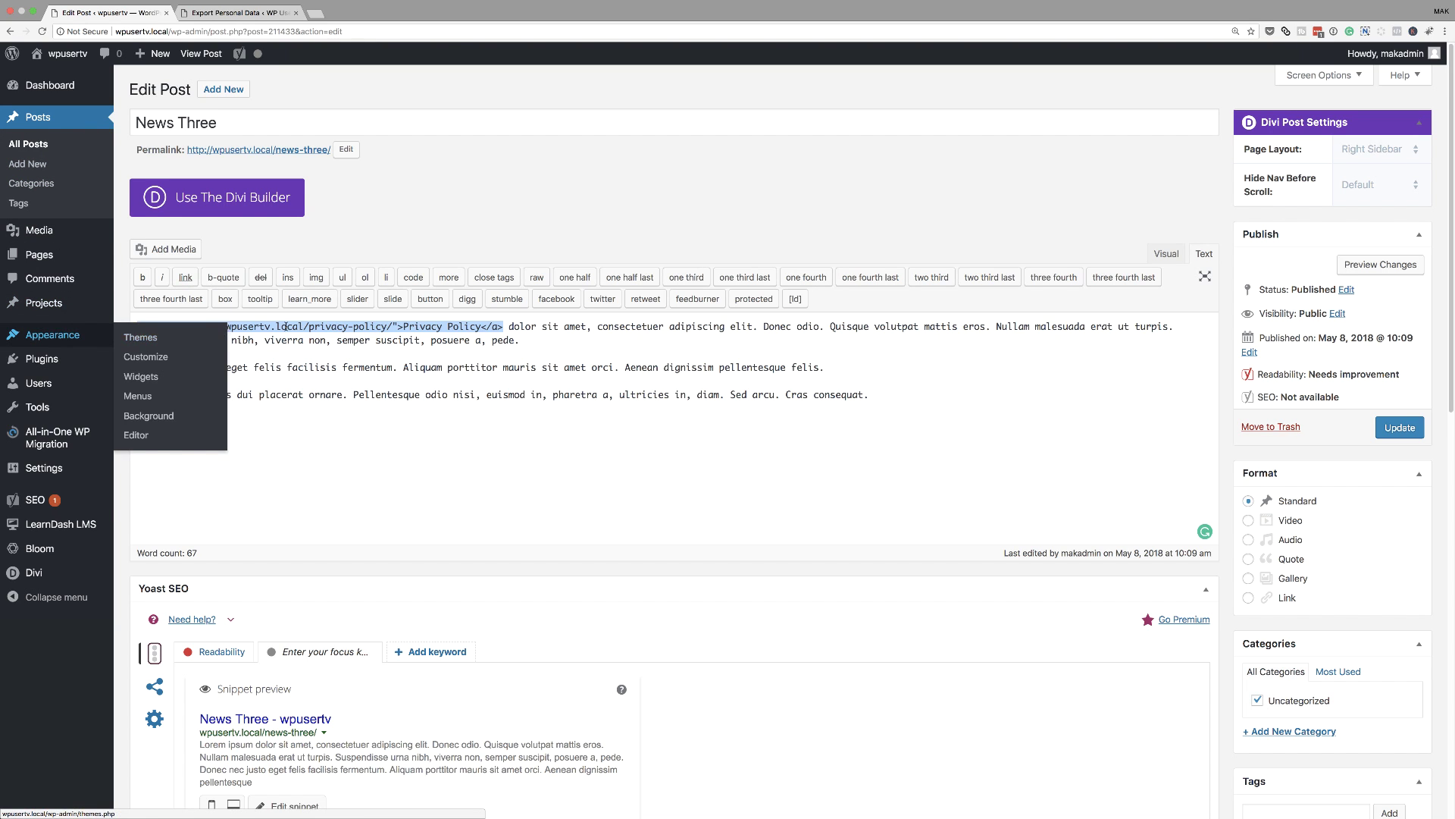
{"action": "key", "text": "BackSpace"}
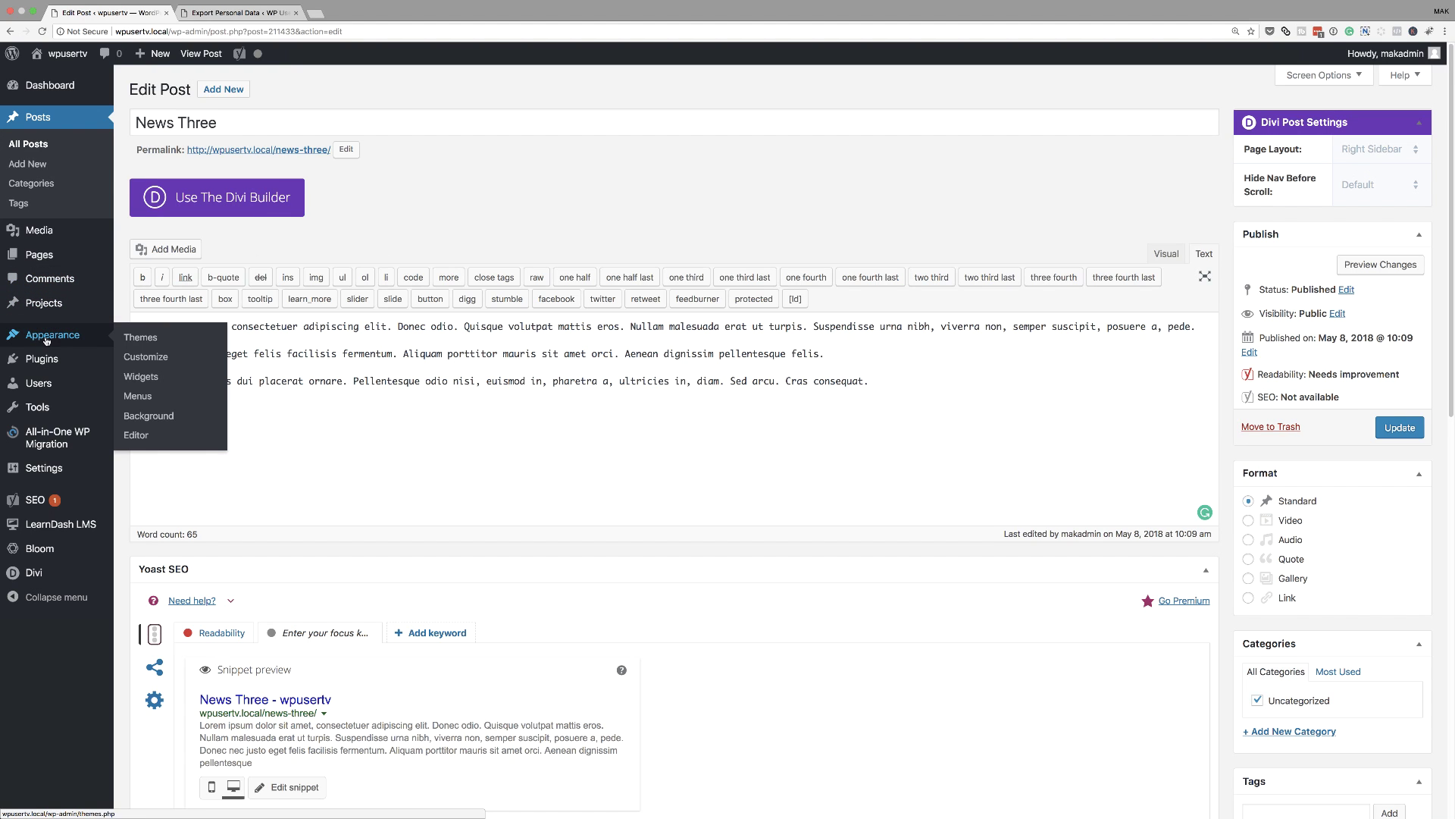
{"action": "left_click", "coordinate": [145, 357]}
Paste the Privacy Policy link HTML into the Footer Bottom Bar credits and publish.
{"action": "left_click", "coordinate": [811, 253]}
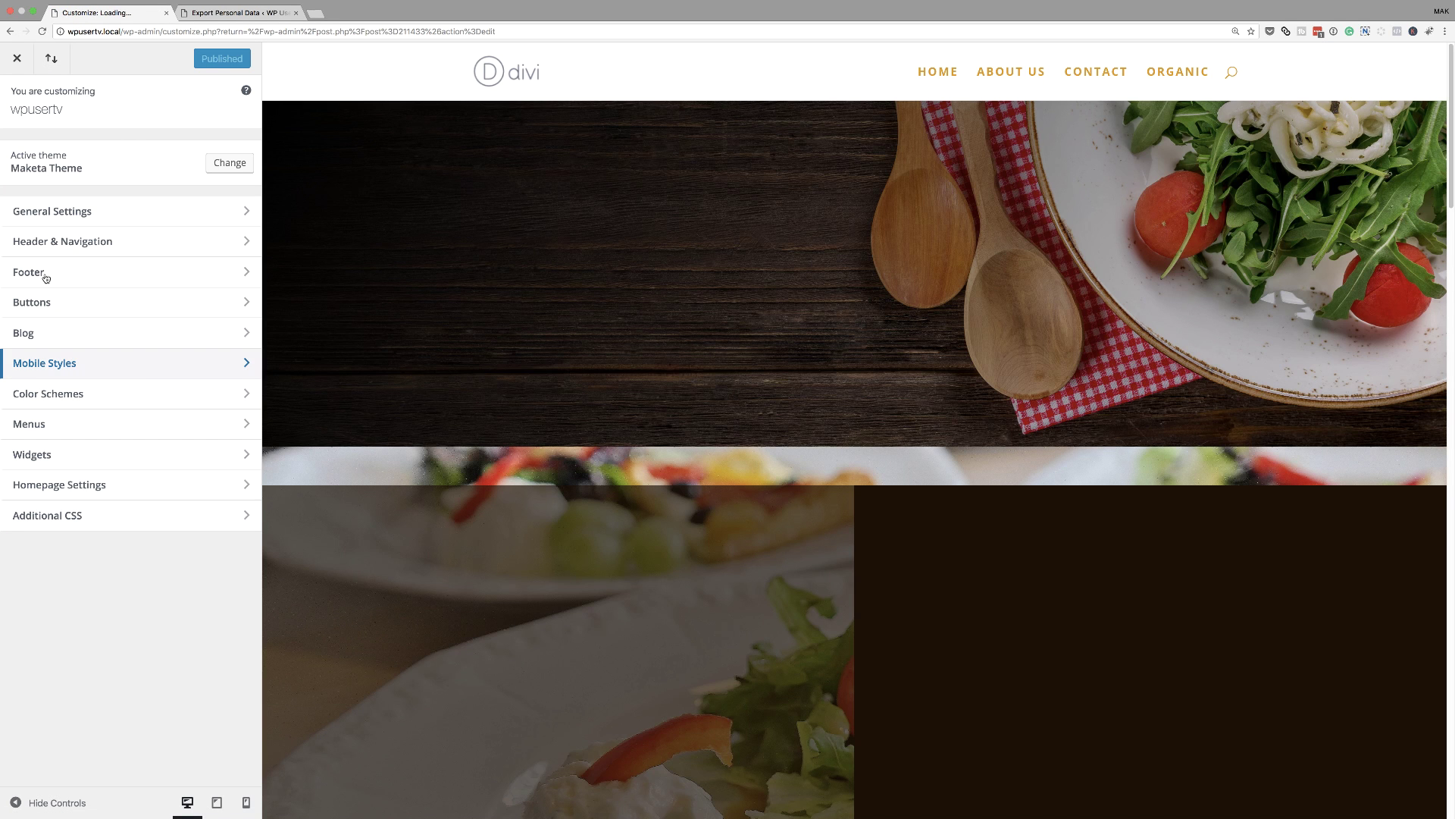
{"action": "left_click", "coordinate": [46, 273]}
{"action": "left_click", "coordinate": [52, 272]}
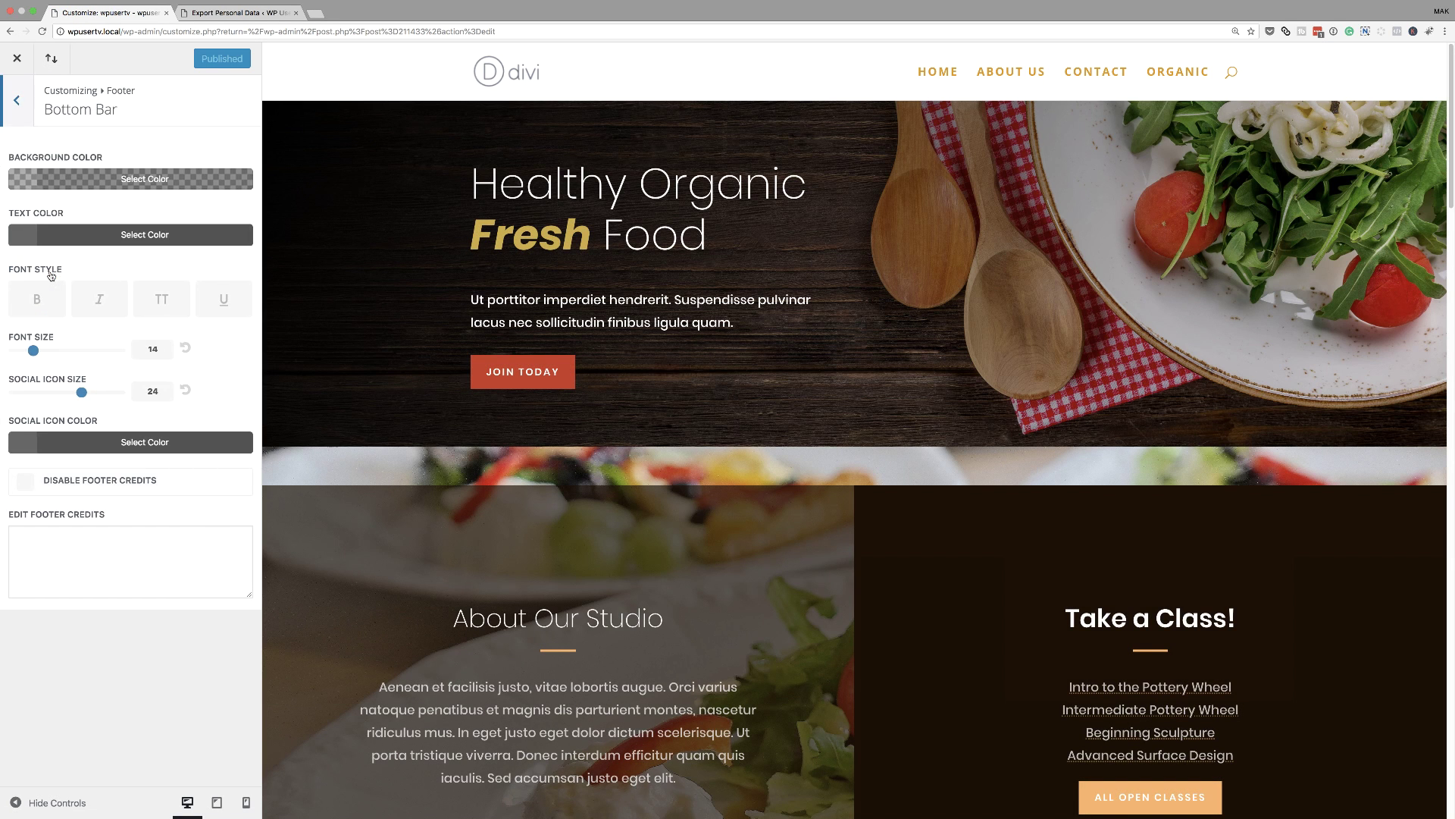
{"action": "left_click", "coordinate": [61, 541]}
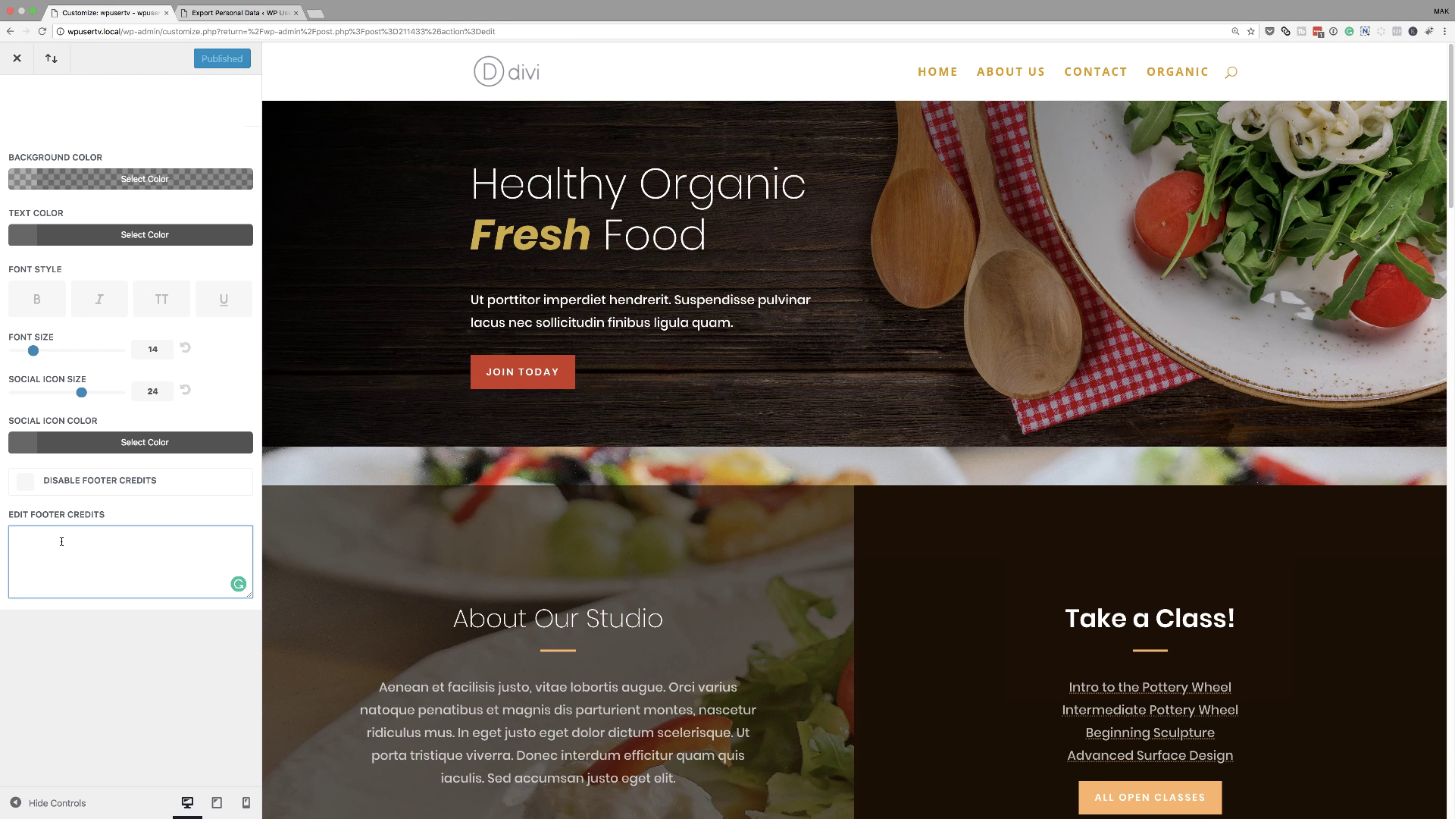
{"action": "key", "text": "super+v"}
{"action": "scroll", "coordinate": [508, 524], "scroll_direction": "down", "scroll_amount": 20}
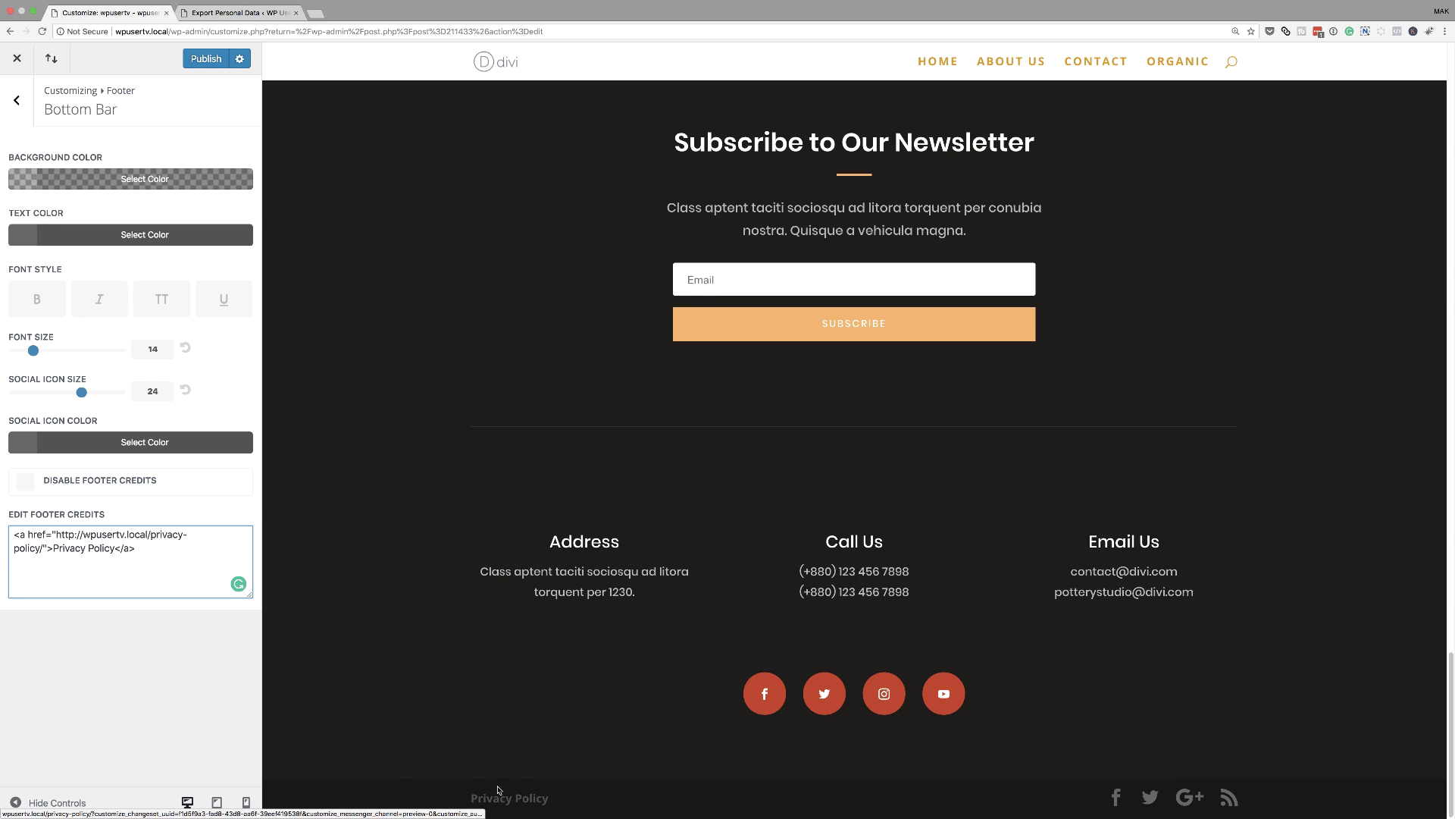
{"action": "left_click", "coordinate": [215, 58]}
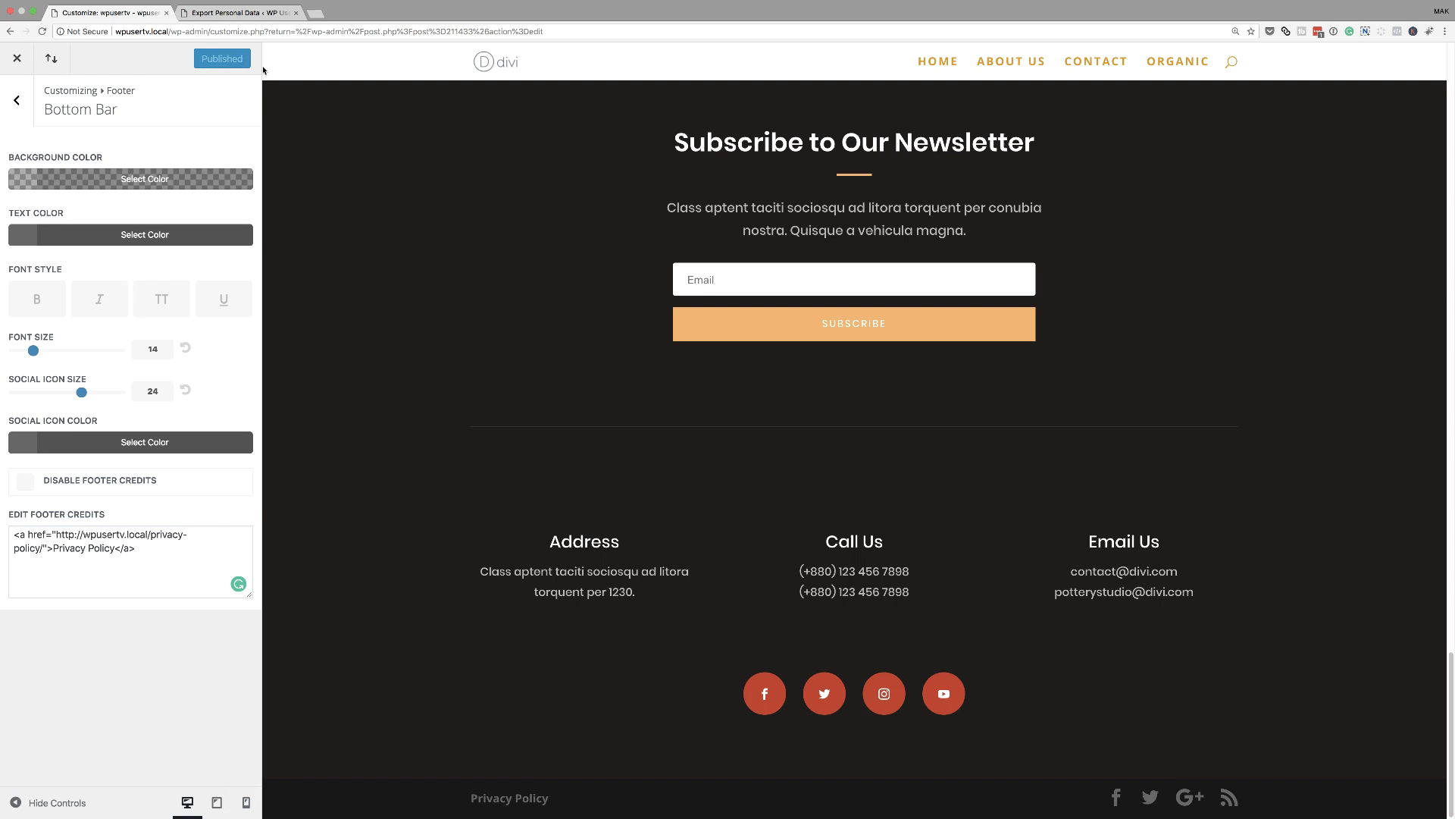
Load the site's homepage by removing the admin path from the address.
{"action": "left_click_drag", "start_coordinate": [170, 31], "coordinate": [544, 31]}
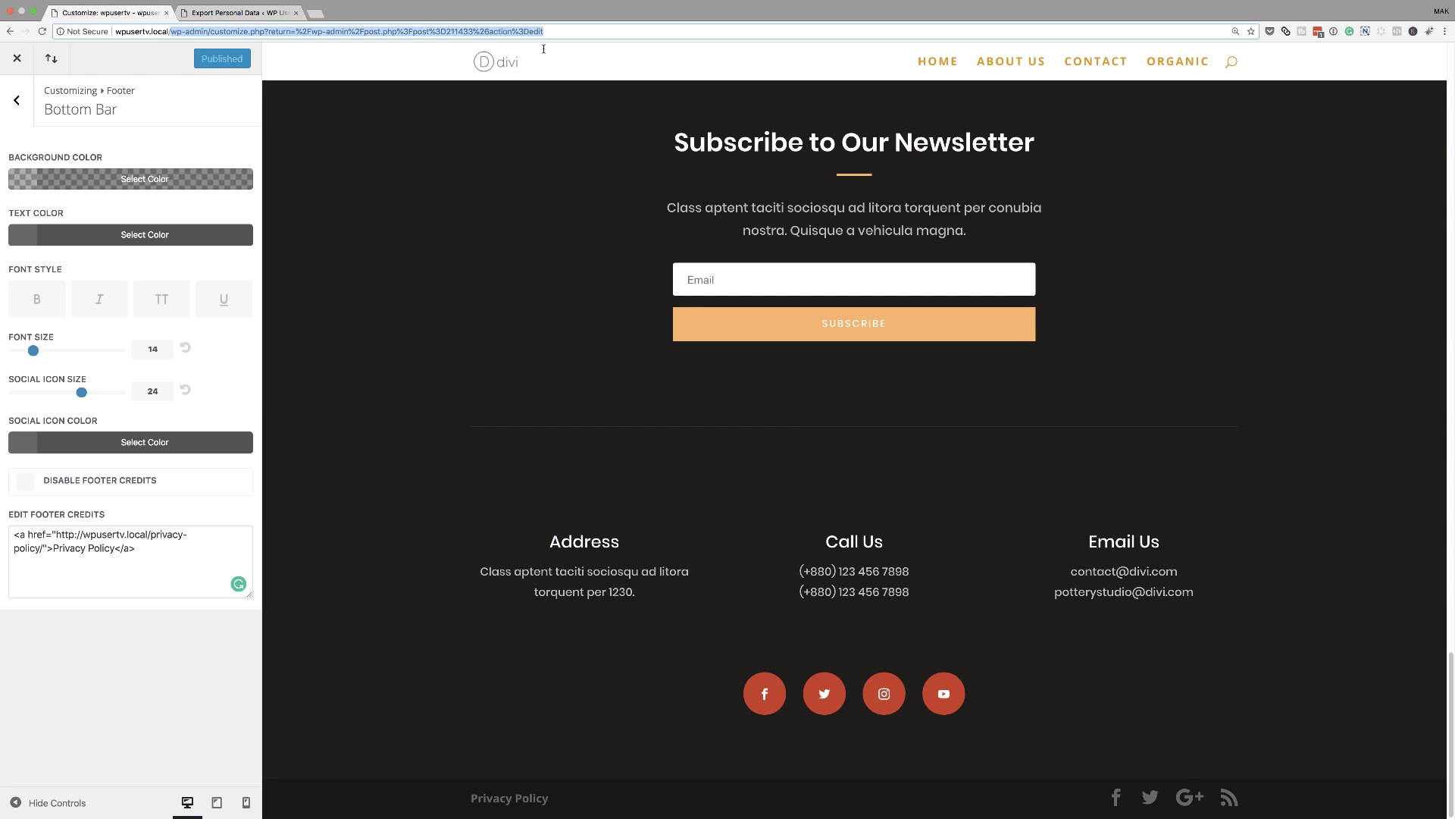
{"action": "key", "text": "BackSpace"}
{"action": "key", "text": "Return"}
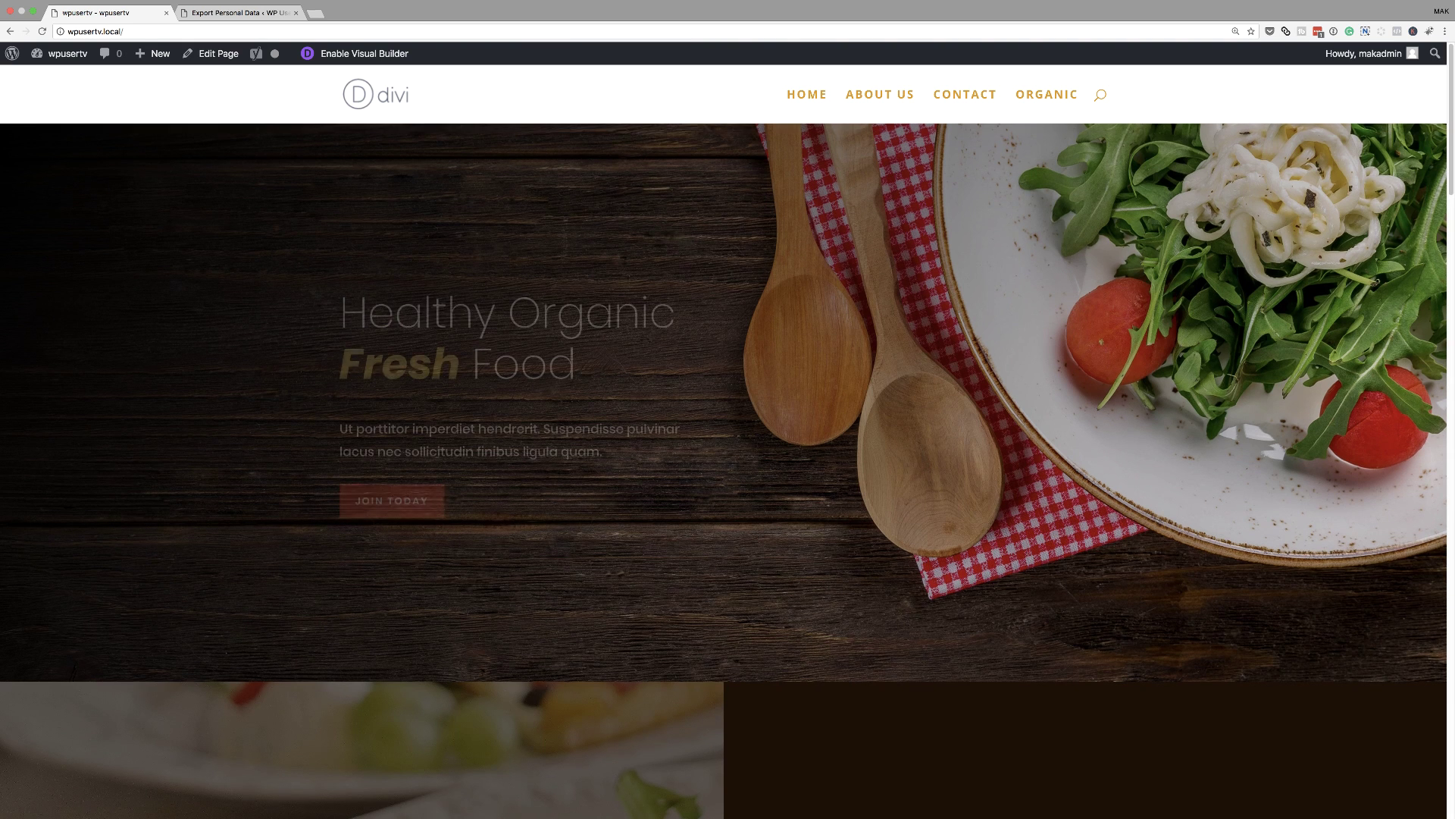
Follow the footer's Privacy Policy link on the homepage to its page.
{"action": "scroll", "coordinate": [744, 417], "scroll_direction": "down", "scroll_amount": 20}
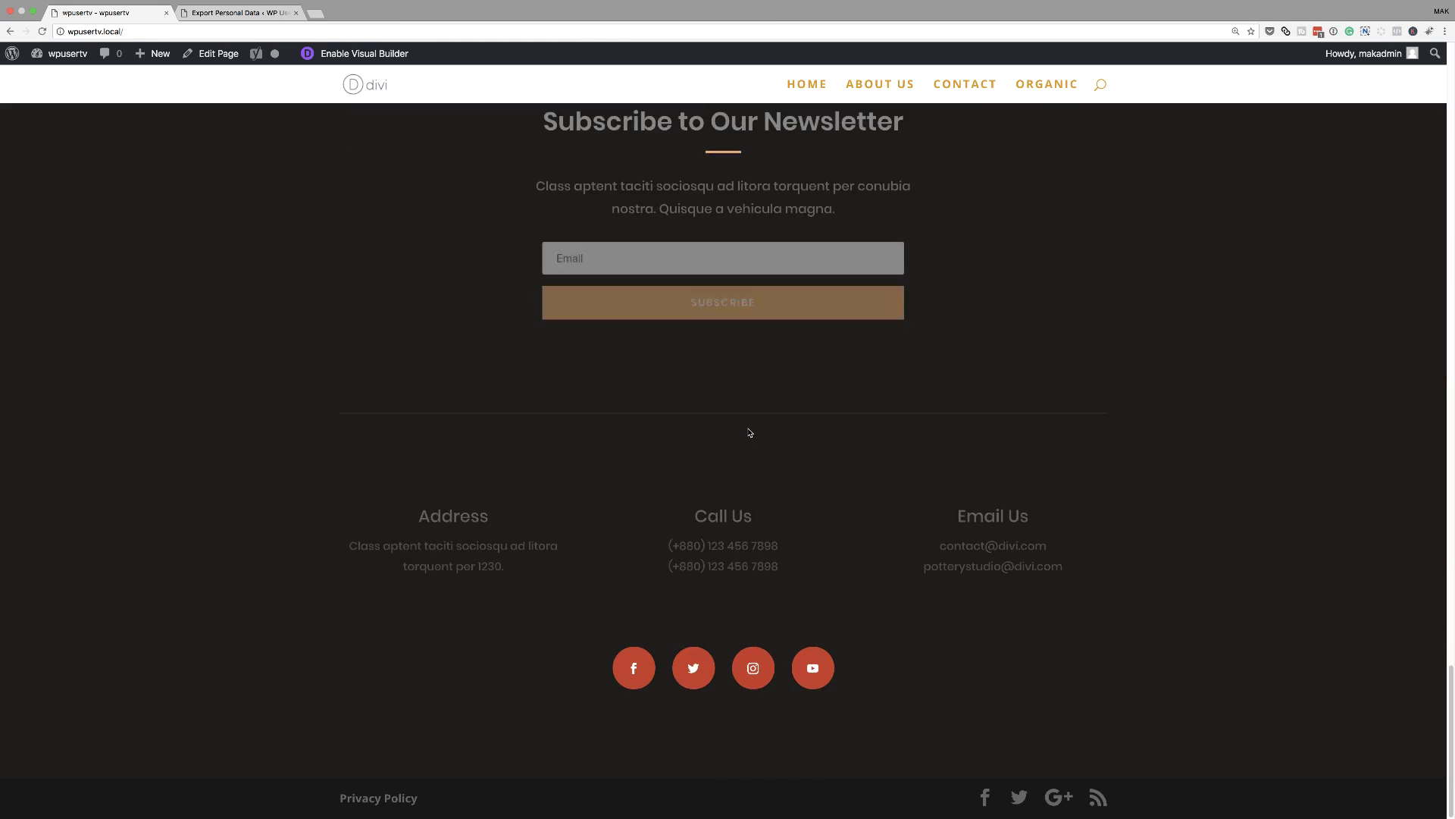
{"action": "left_click", "coordinate": [402, 799]}
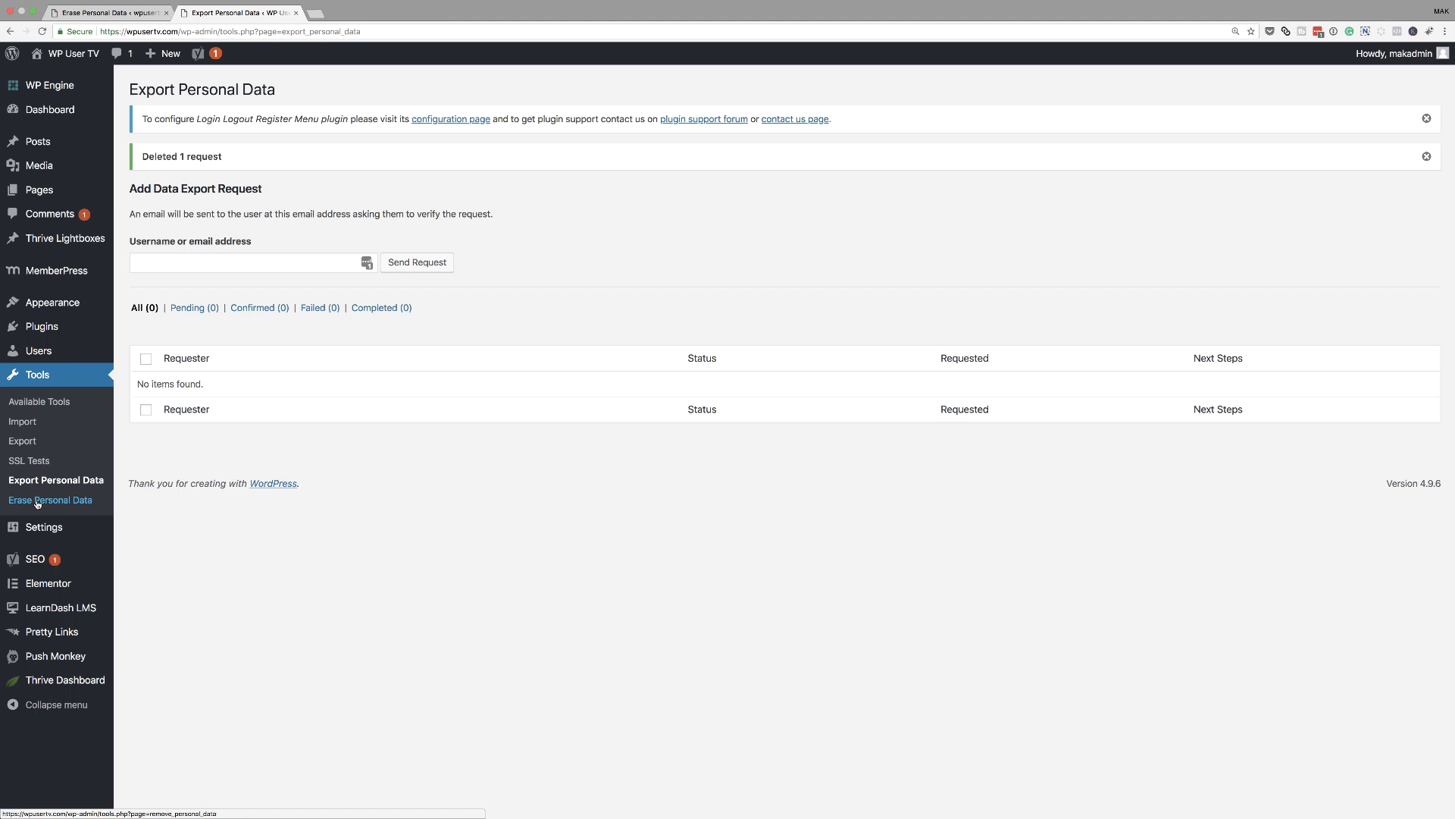
Send a personal data export request for the admin username from Tools > Export Personal Data.
{"action": "left_click", "coordinate": [97, 482]}
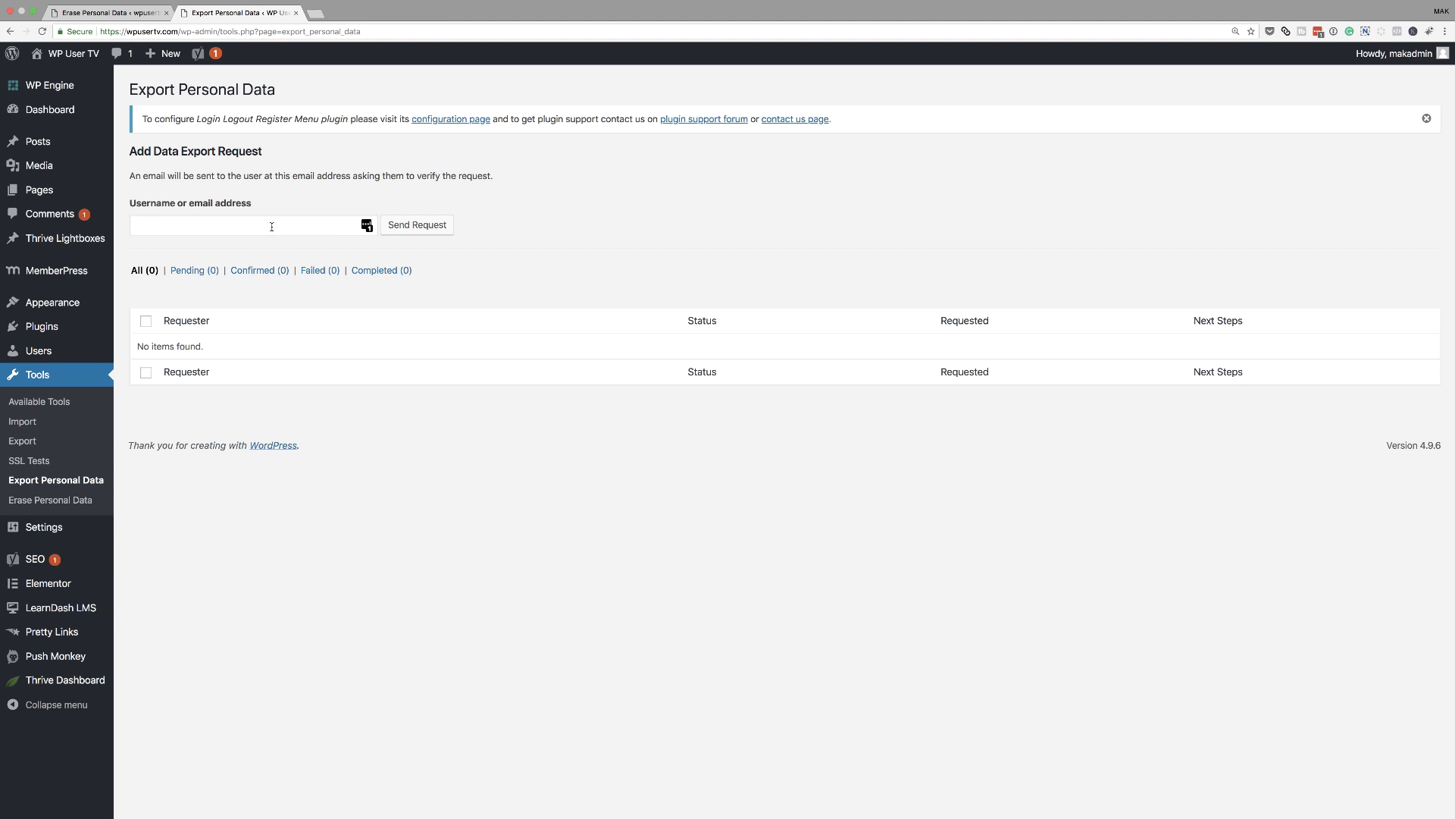
{"action": "left_click", "coordinate": [271, 227]}
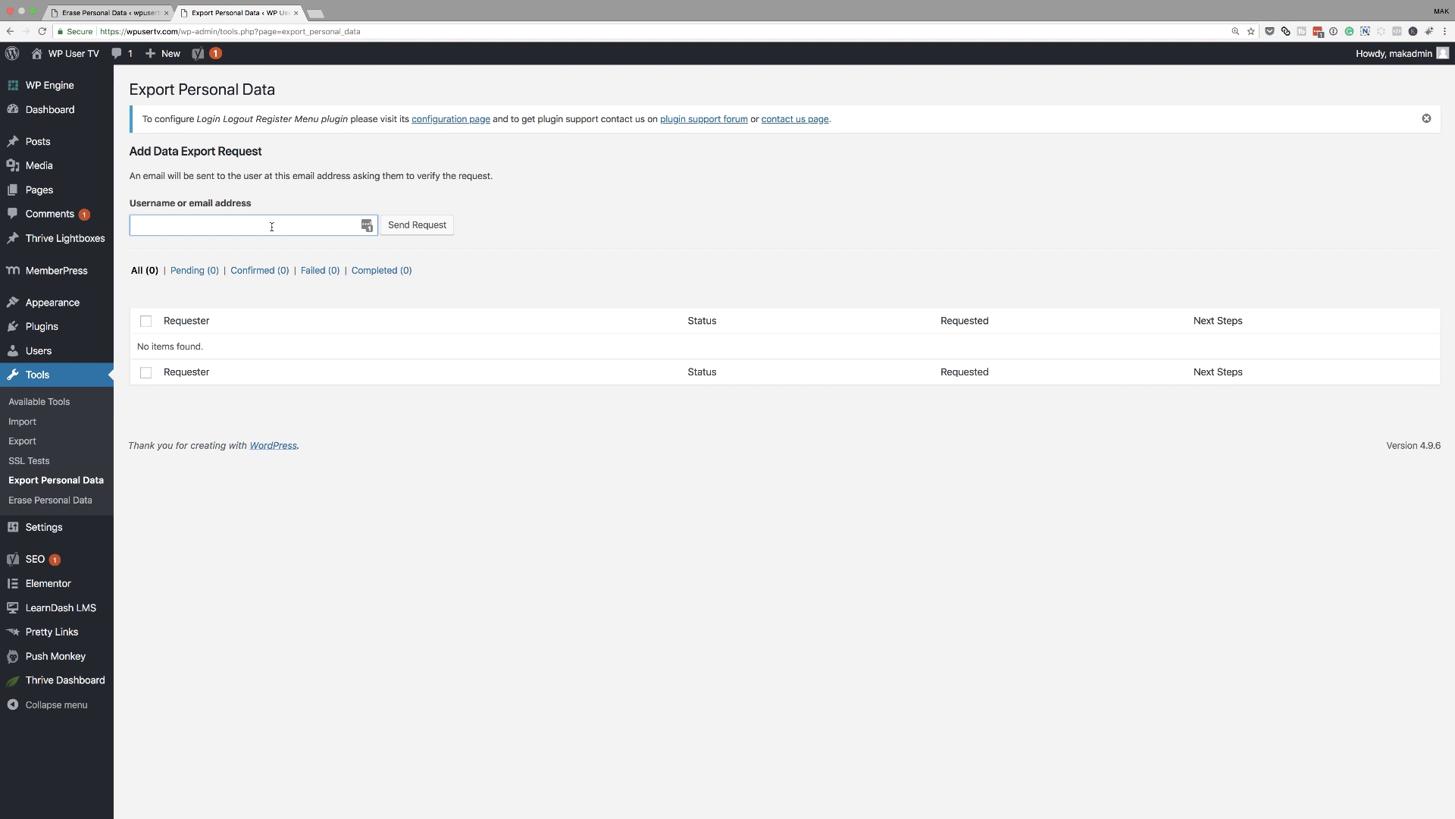
{"action": "type", "text": "makadmin"}
{"action": "left_click", "coordinate": [434, 230]}
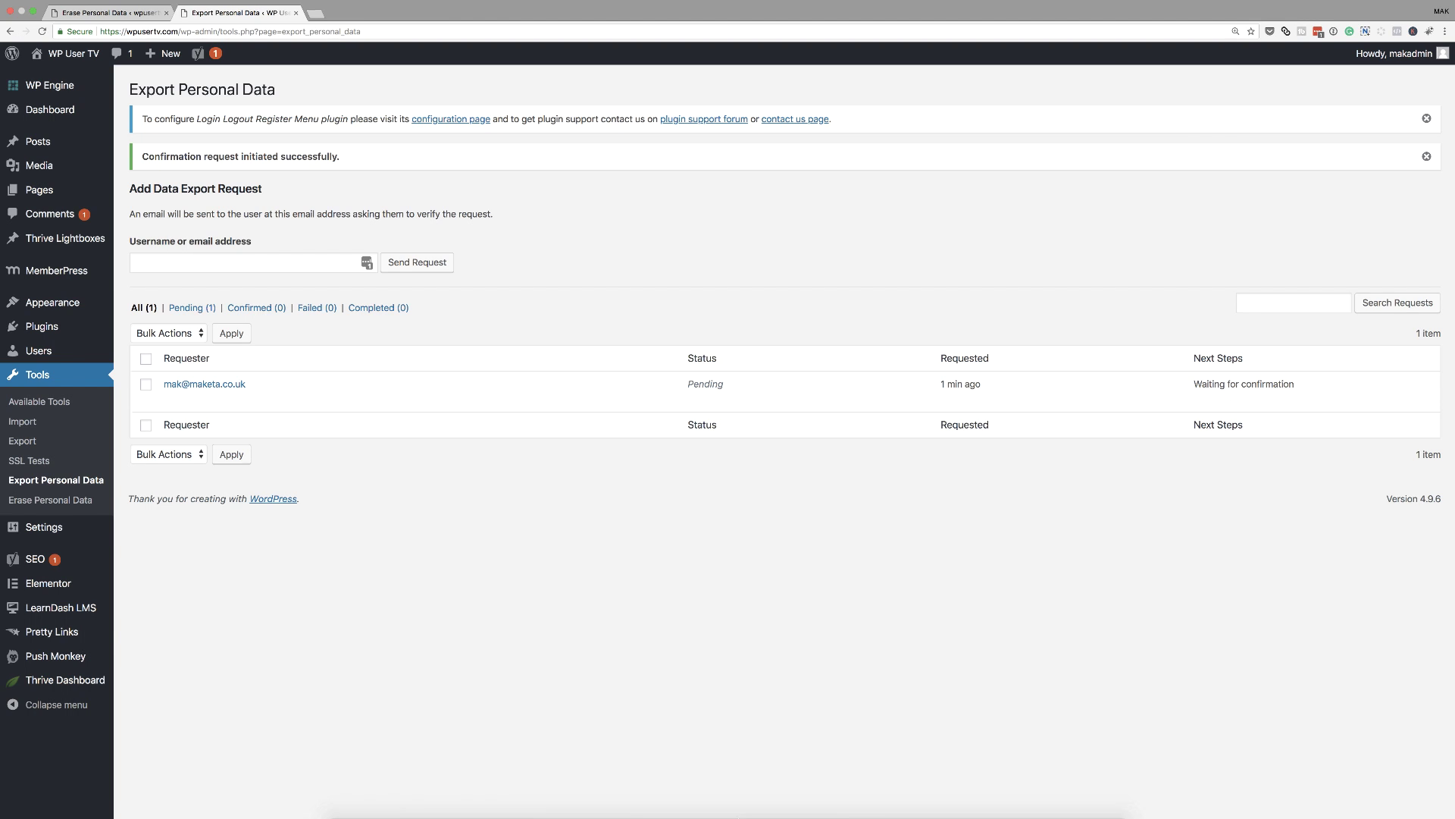
Open the 'Confirm Action: Export Personal Data' email in Apple Mail and follow its confirmation link.
{"action": "left_click", "coordinate": [619, 798]}
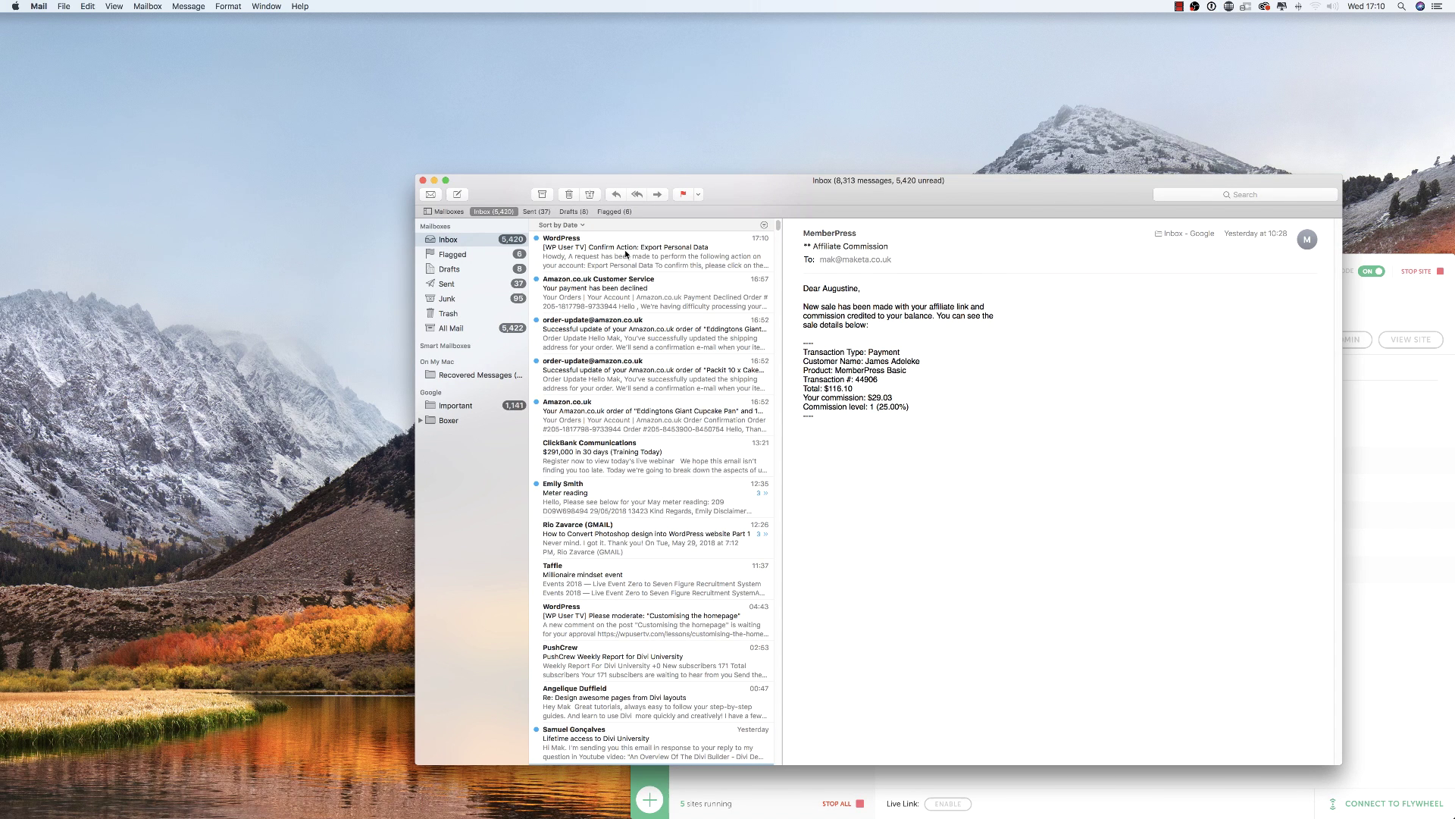
{"action": "left_click_drag", "start_coordinate": [786, 188], "coordinate": [748, 163]}
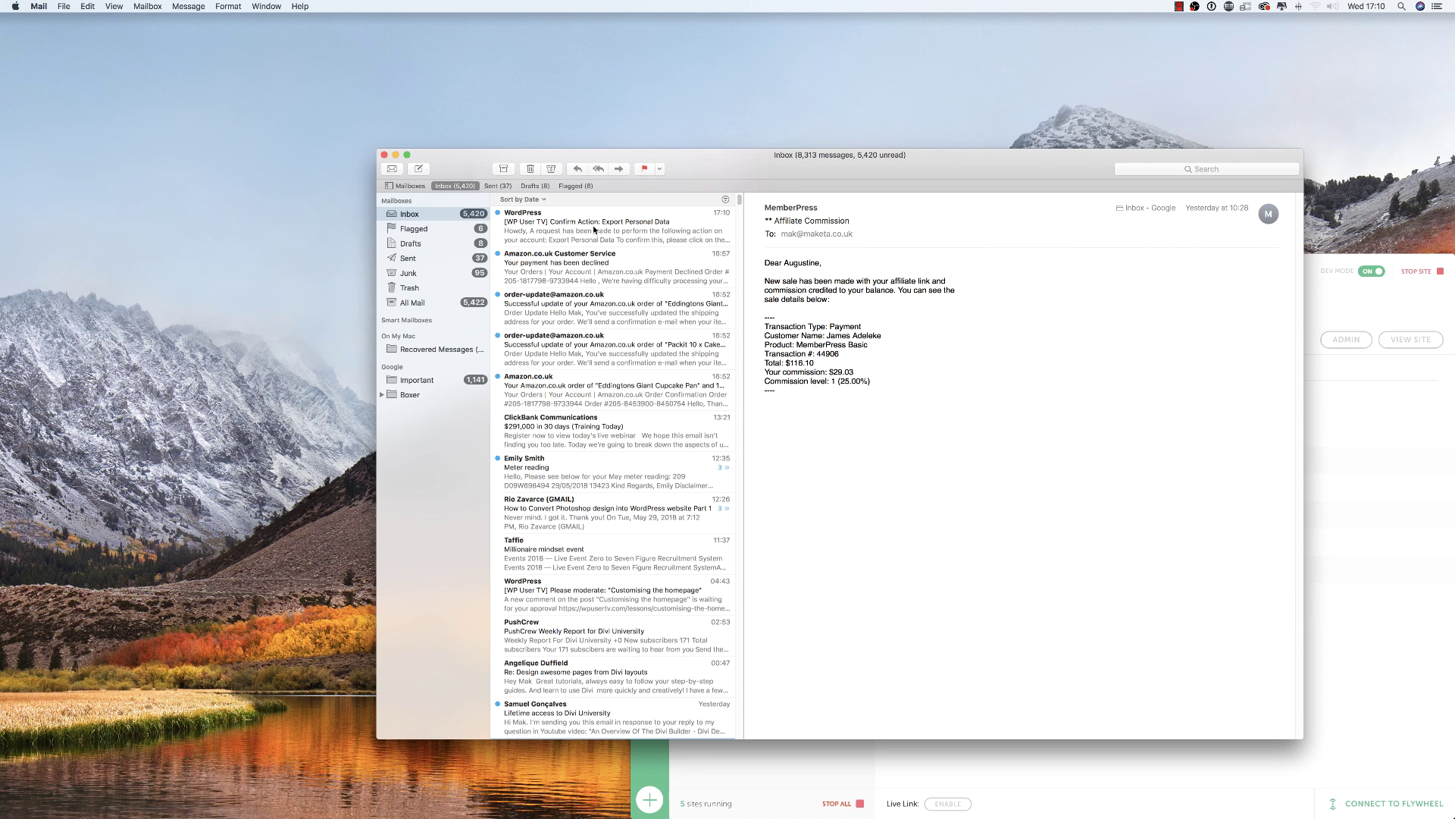
{"action": "left_click", "coordinate": [595, 229]}
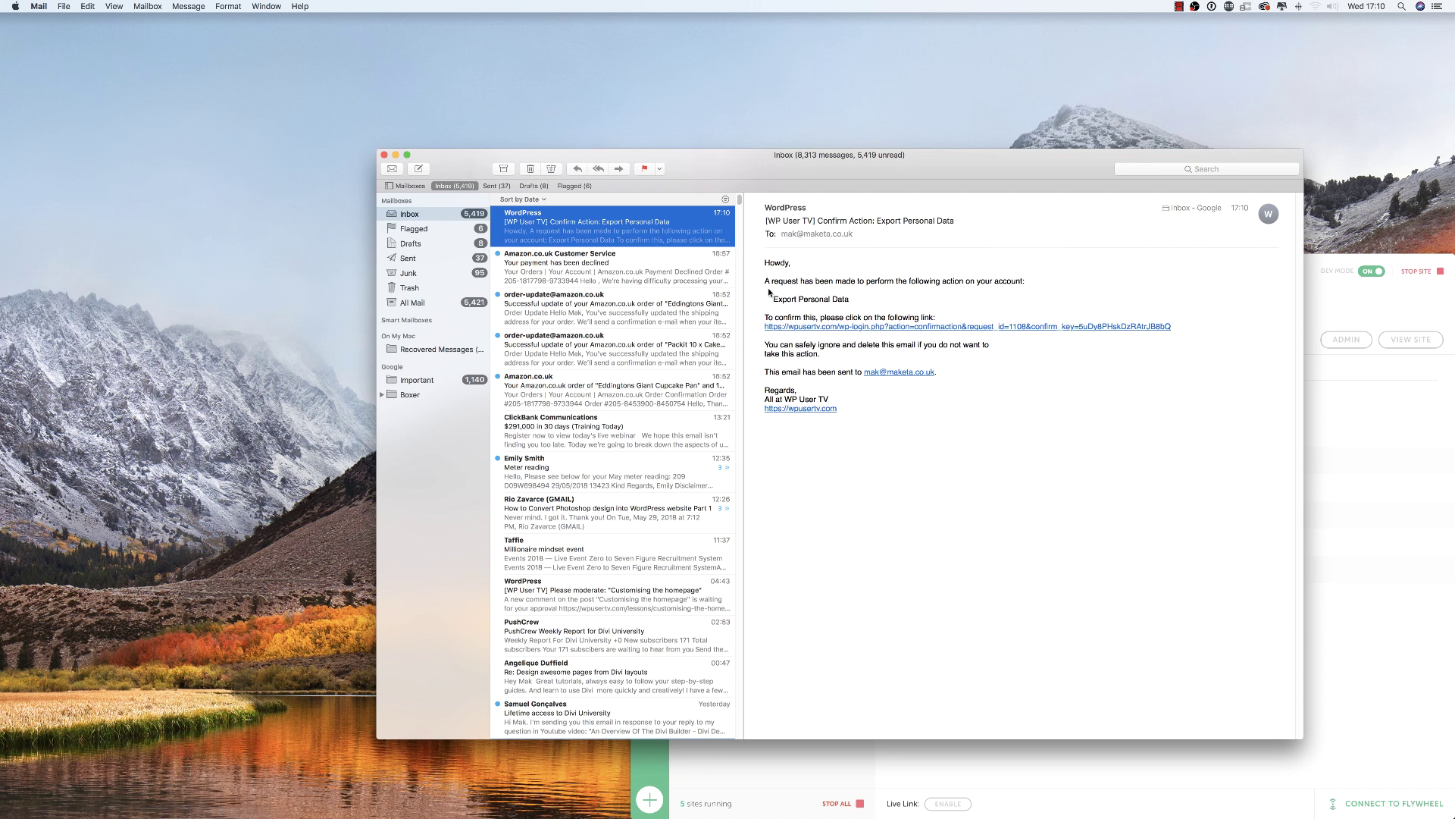
{"action": "left_click", "coordinate": [920, 327]}
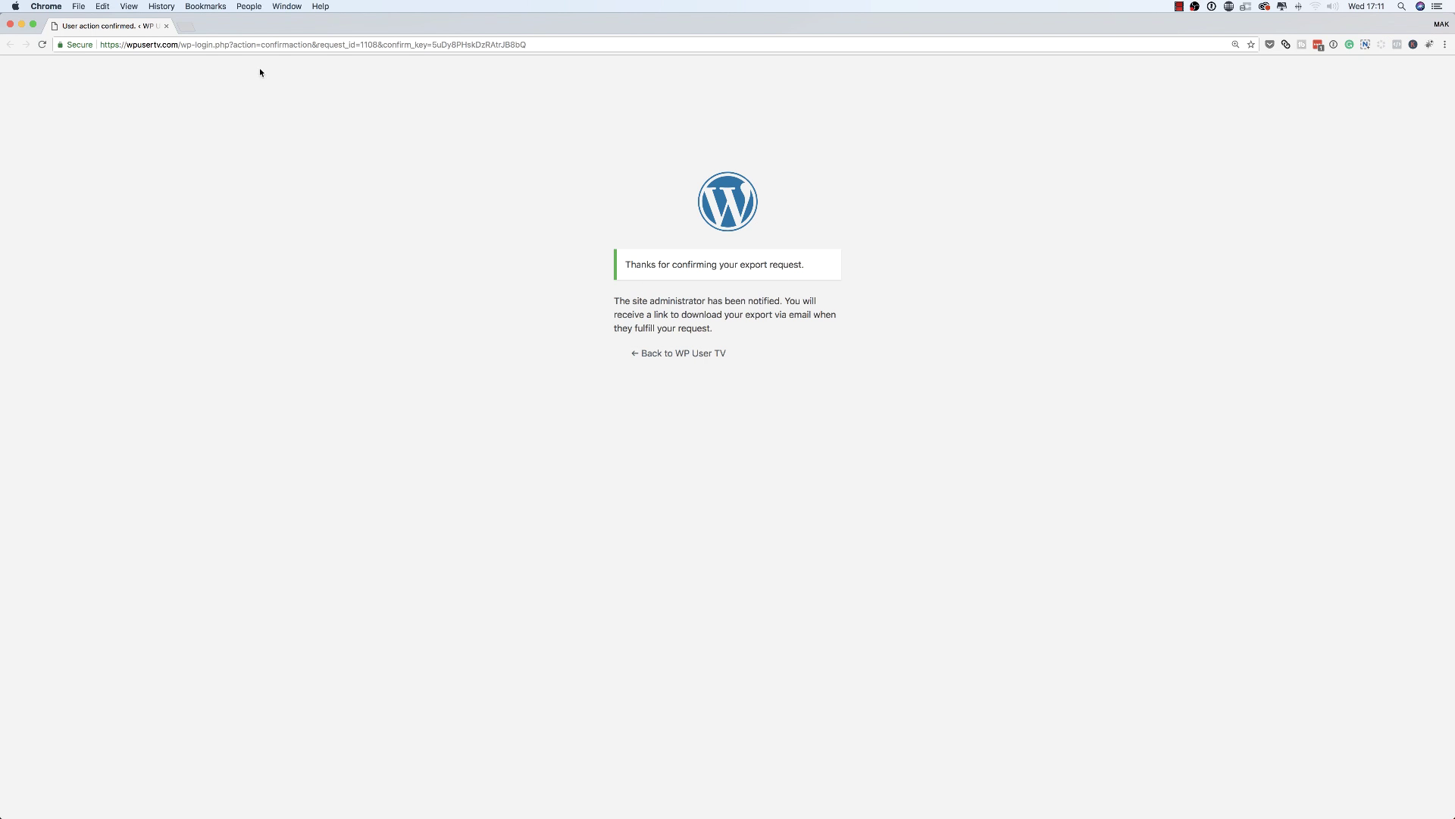
Close the confirmation page, refresh the export requests list and choose Email Data on the confirmed request.
{"action": "left_click", "coordinate": [10, 25]}
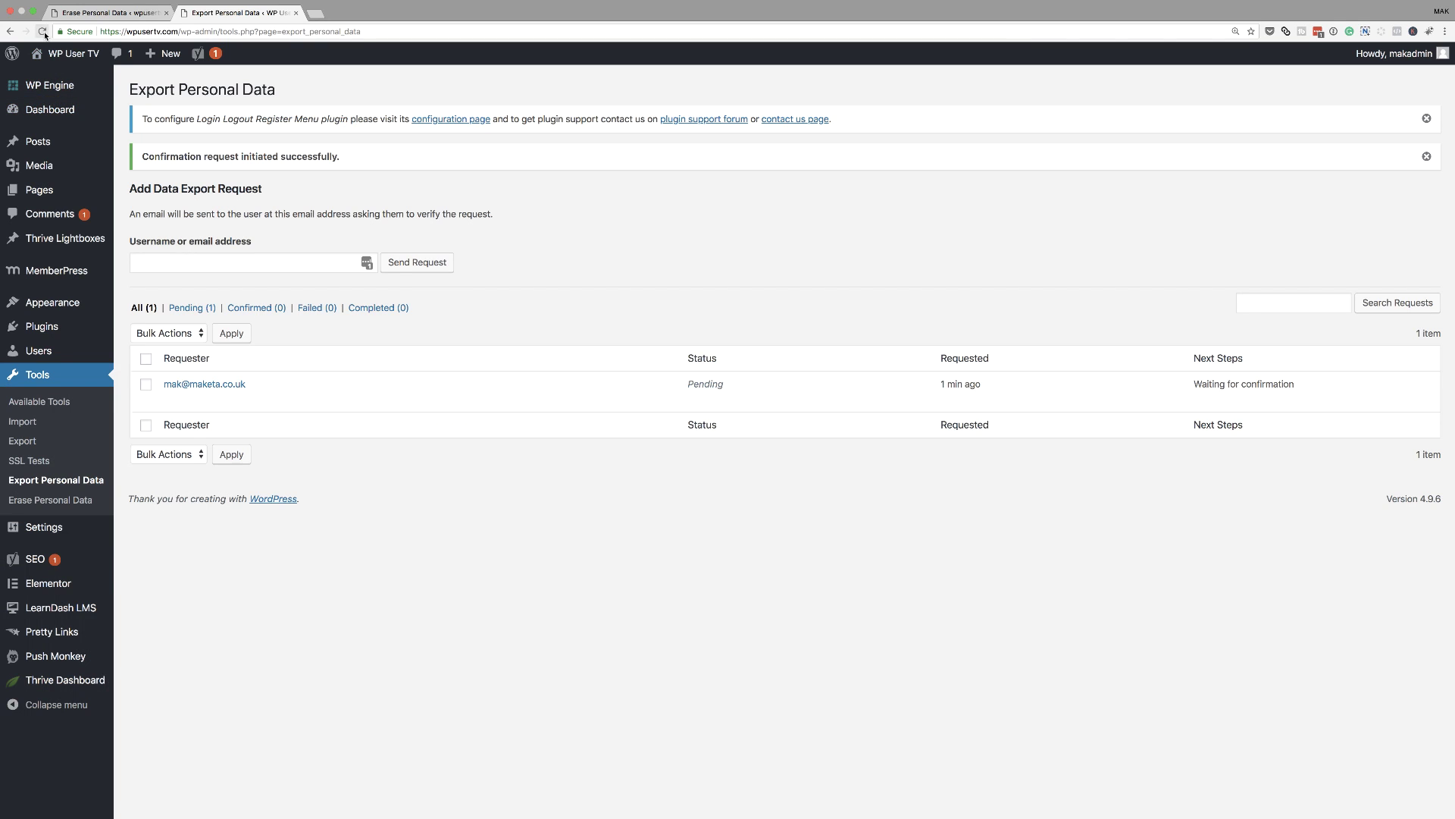
{"action": "left_click", "coordinate": [43, 32]}
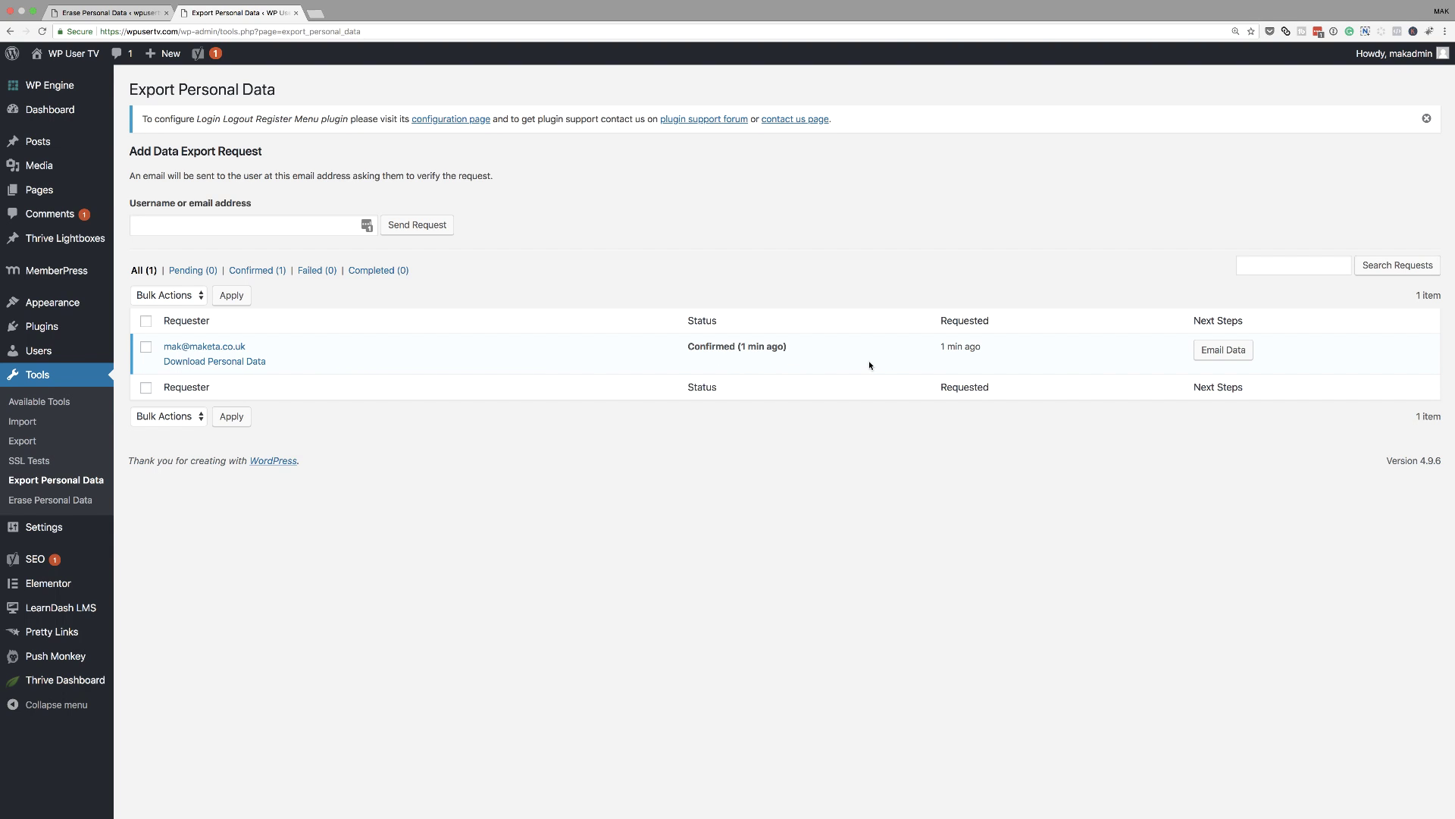
{"action": "left_click", "coordinate": [1237, 353]}
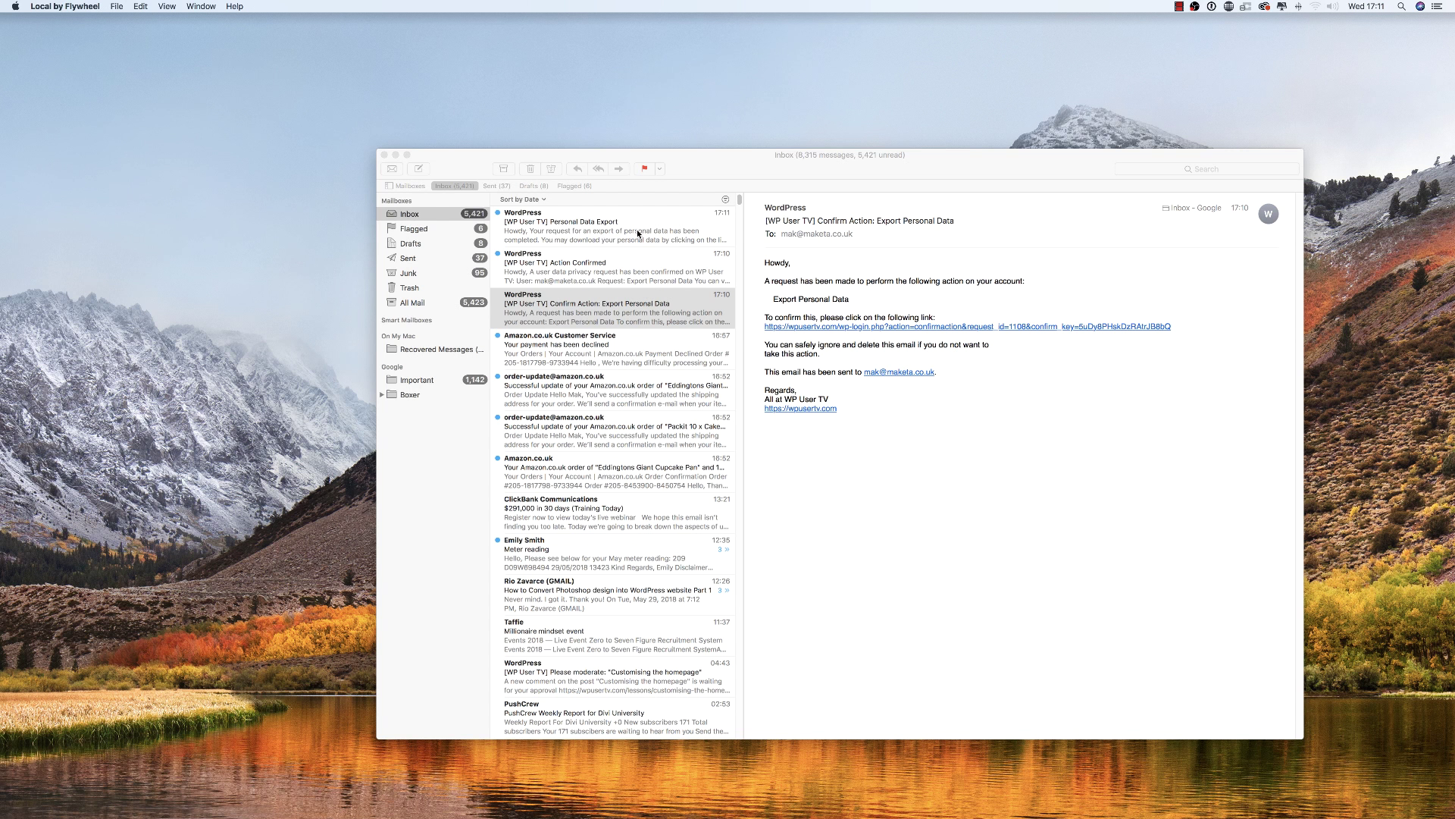
Open the '[WP User TV] Personal Data Export' email and download the export zip from its link.
{"action": "left_click", "coordinate": [606, 230]}
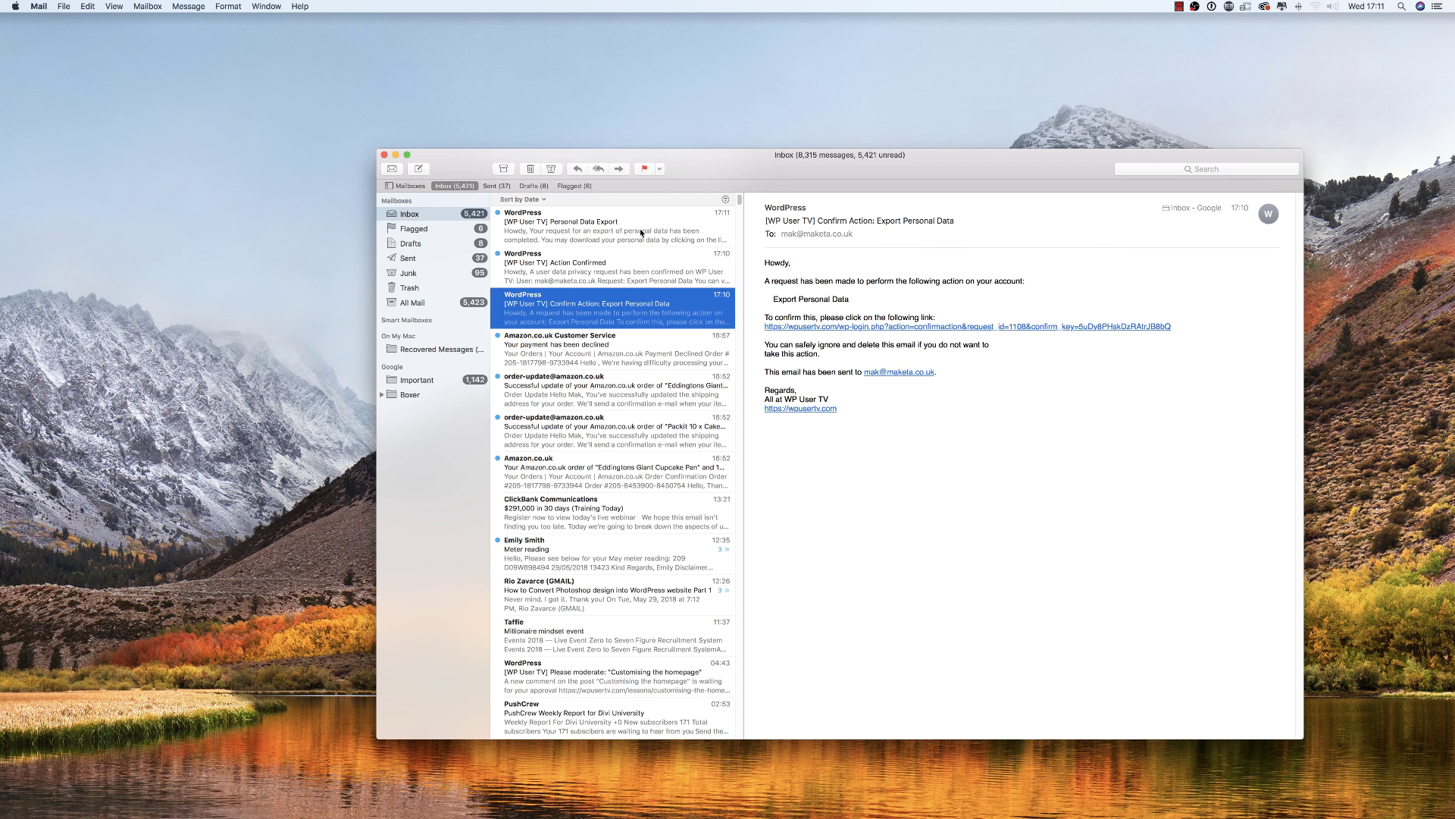
{"action": "left_click", "coordinate": [698, 235]}
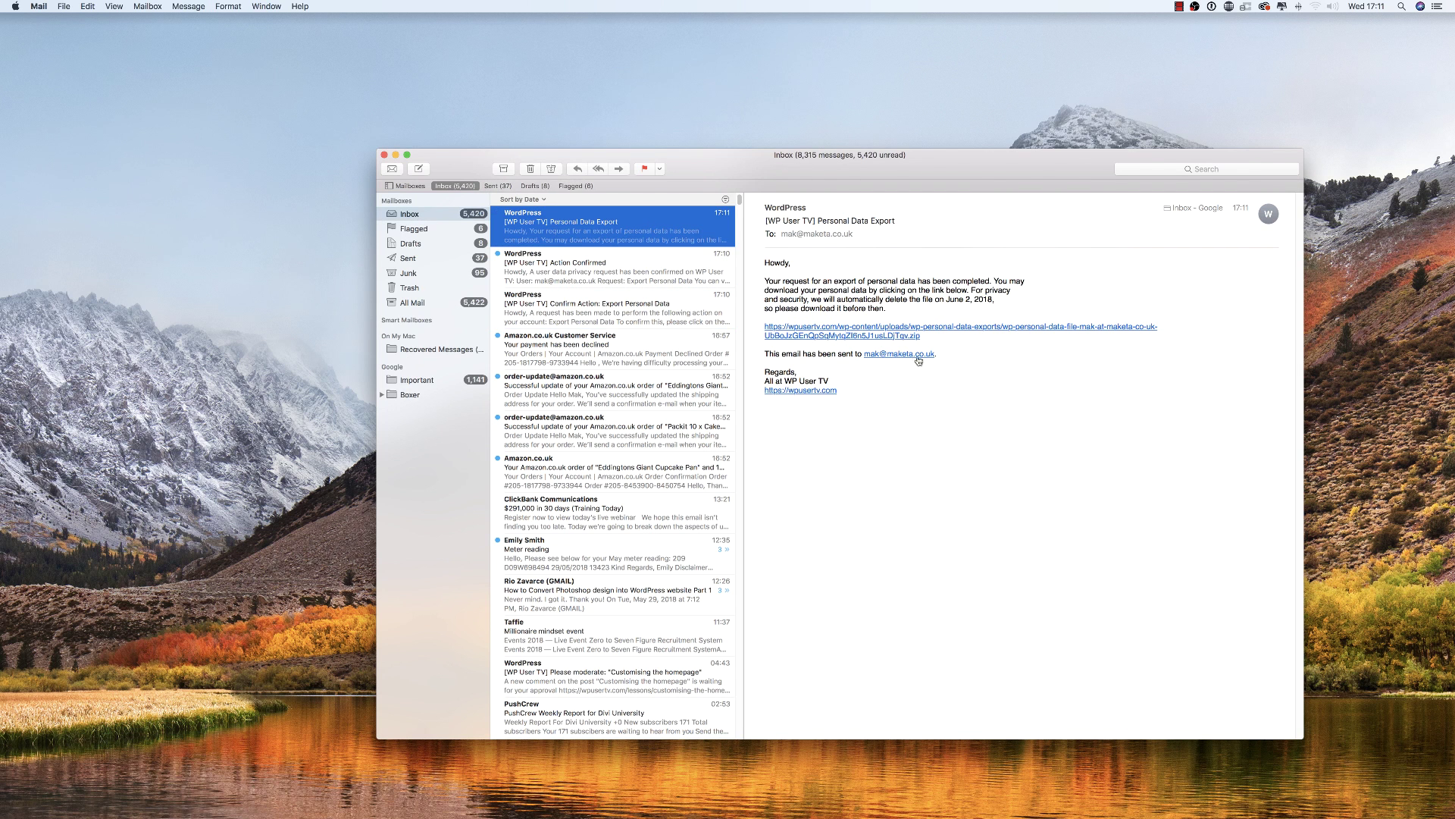
{"action": "left_click", "coordinate": [901, 332]}
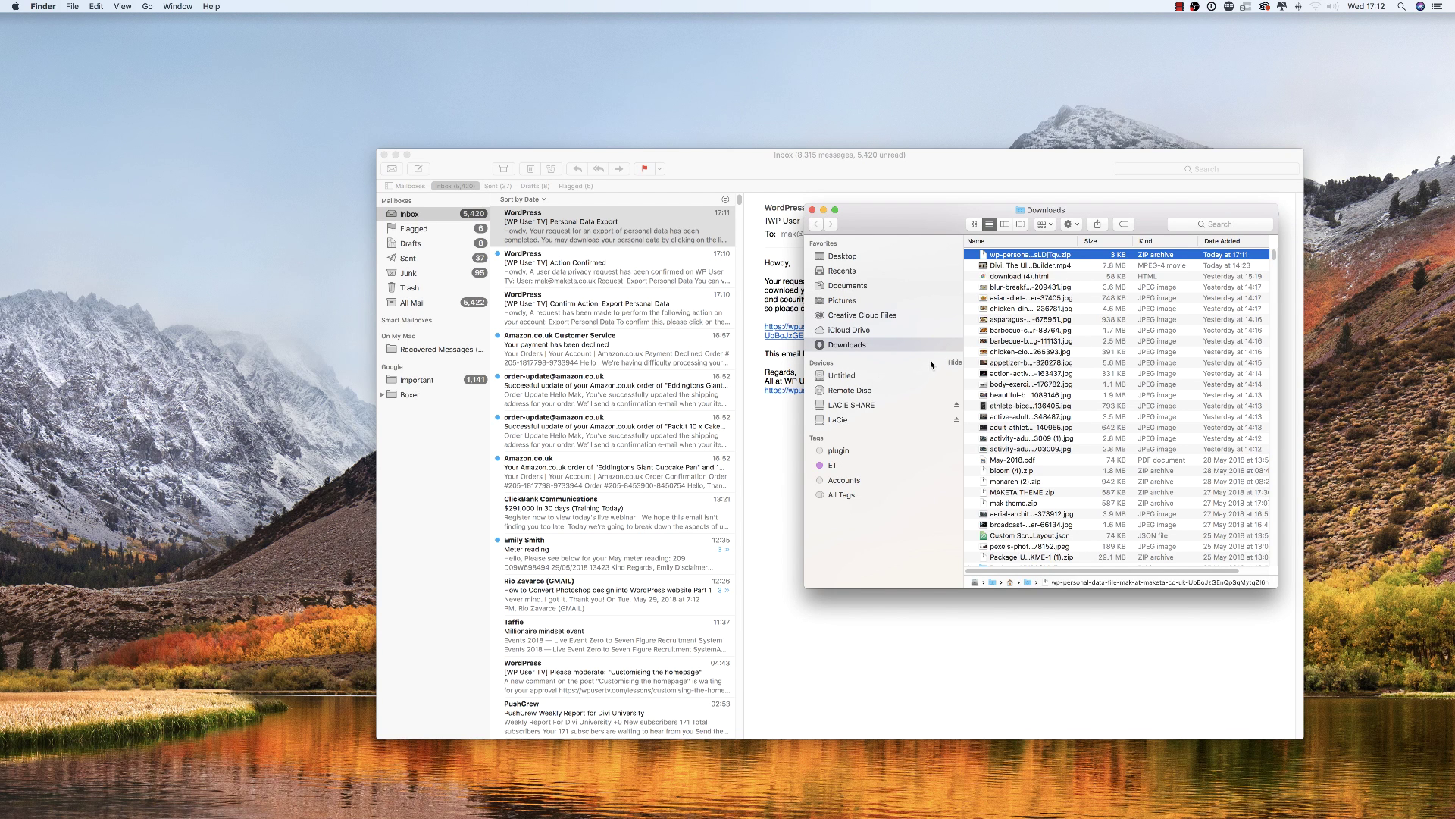
Extract the wp-personal-data zip in Downloads and open its index.html report in Chrome.
{"action": "double_click", "coordinate": [985, 257]}
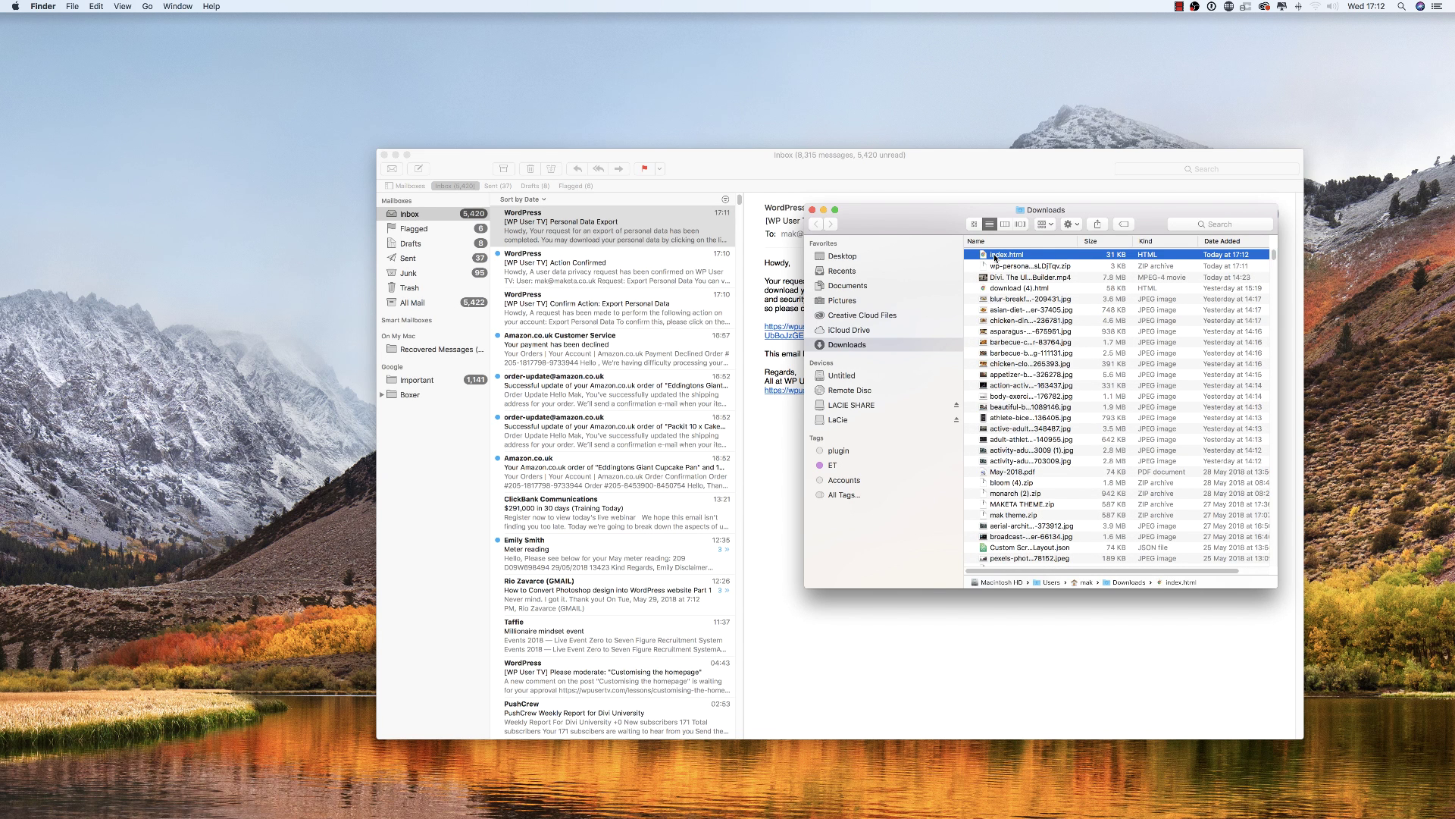
{"action": "double_click", "coordinate": [995, 254]}
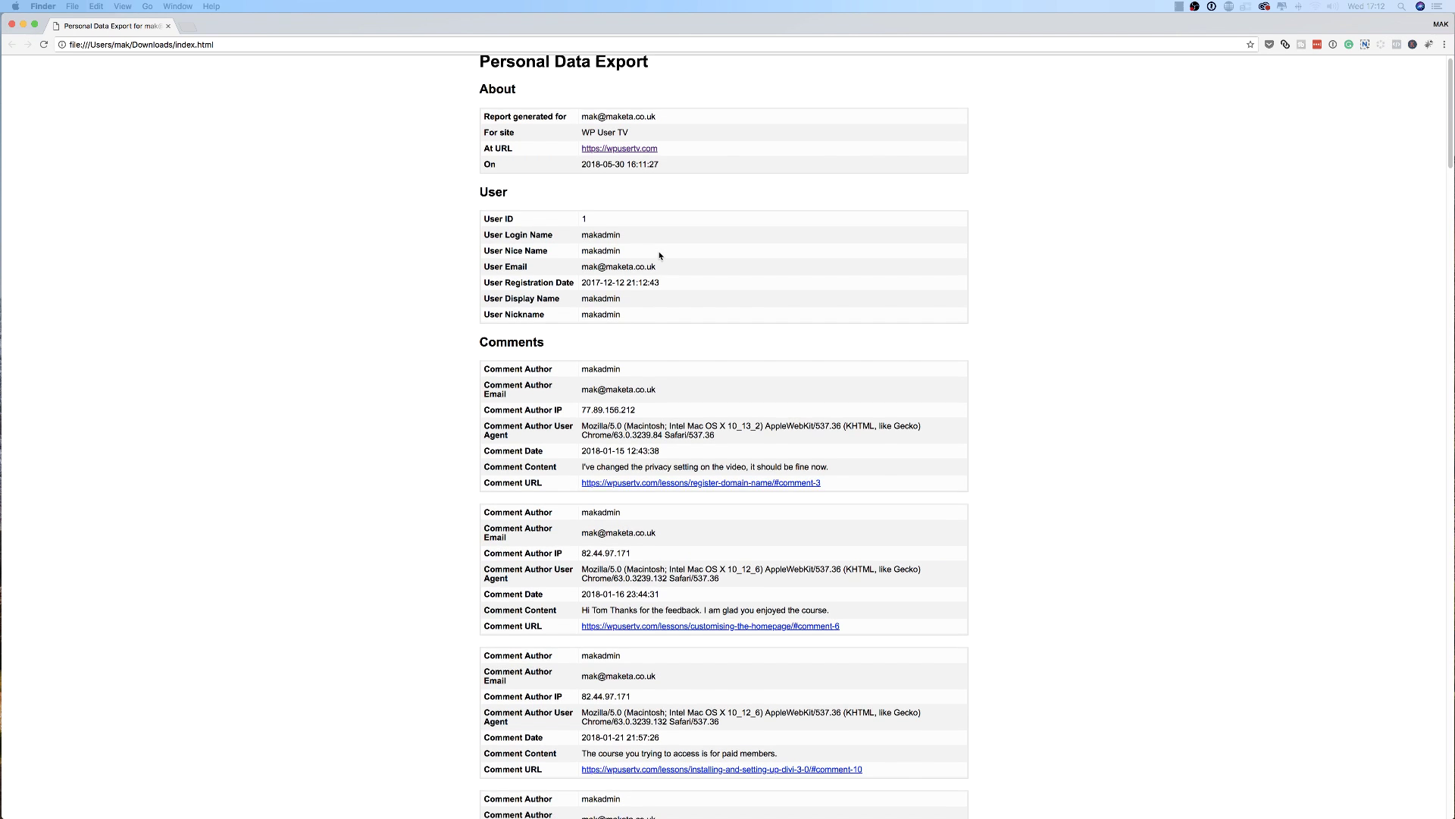
Scroll through the exported report's User, Comments and Media sections.
{"action": "scroll", "coordinate": [661, 254], "scroll_direction": "down", "scroll_amount": 3}
{"action": "scroll", "coordinate": [660, 256], "scroll_direction": "down", "scroll_amount": 1}
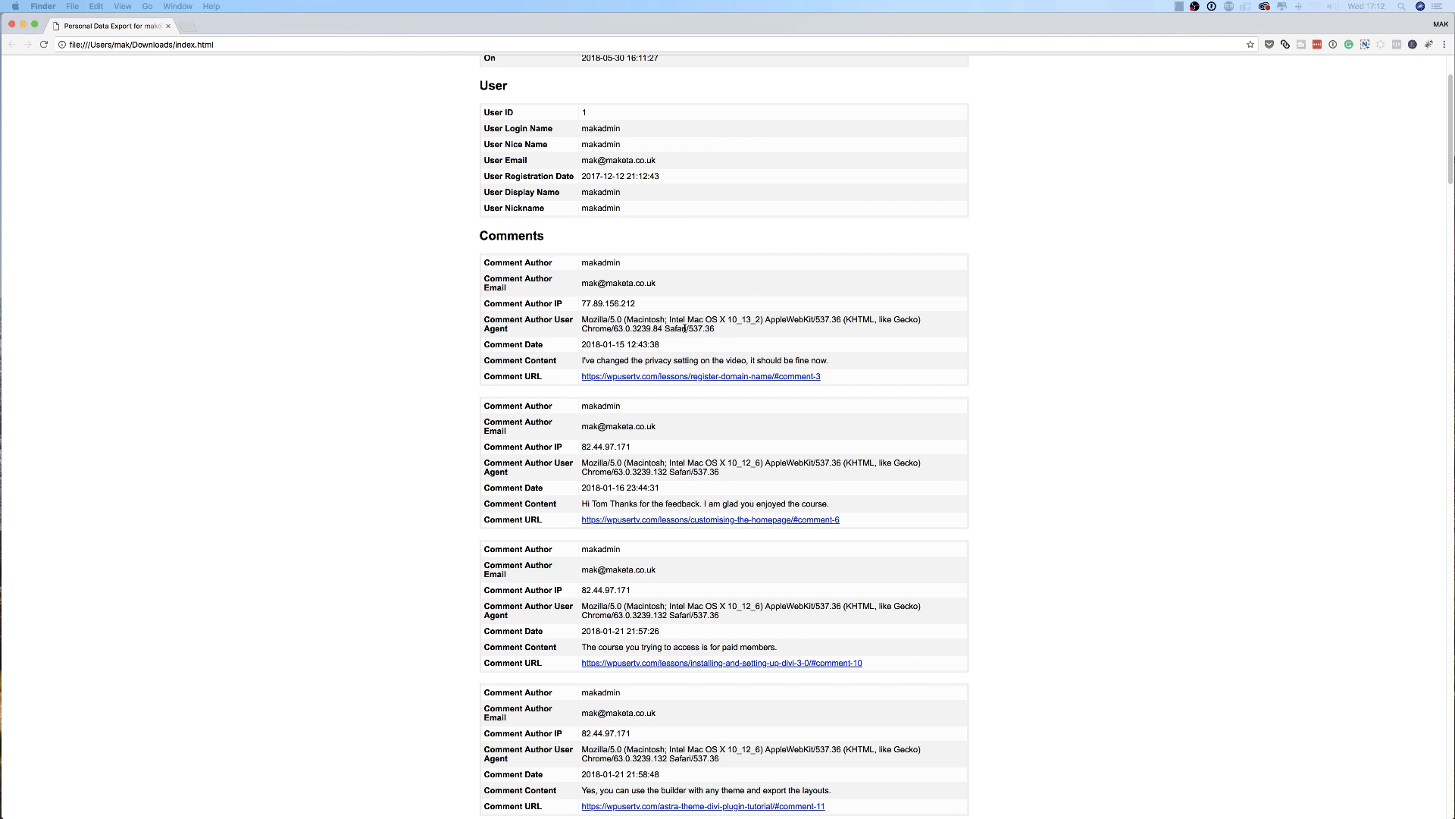
{"action": "scroll", "coordinate": [692, 366], "scroll_direction": "down", "scroll_amount": 2}
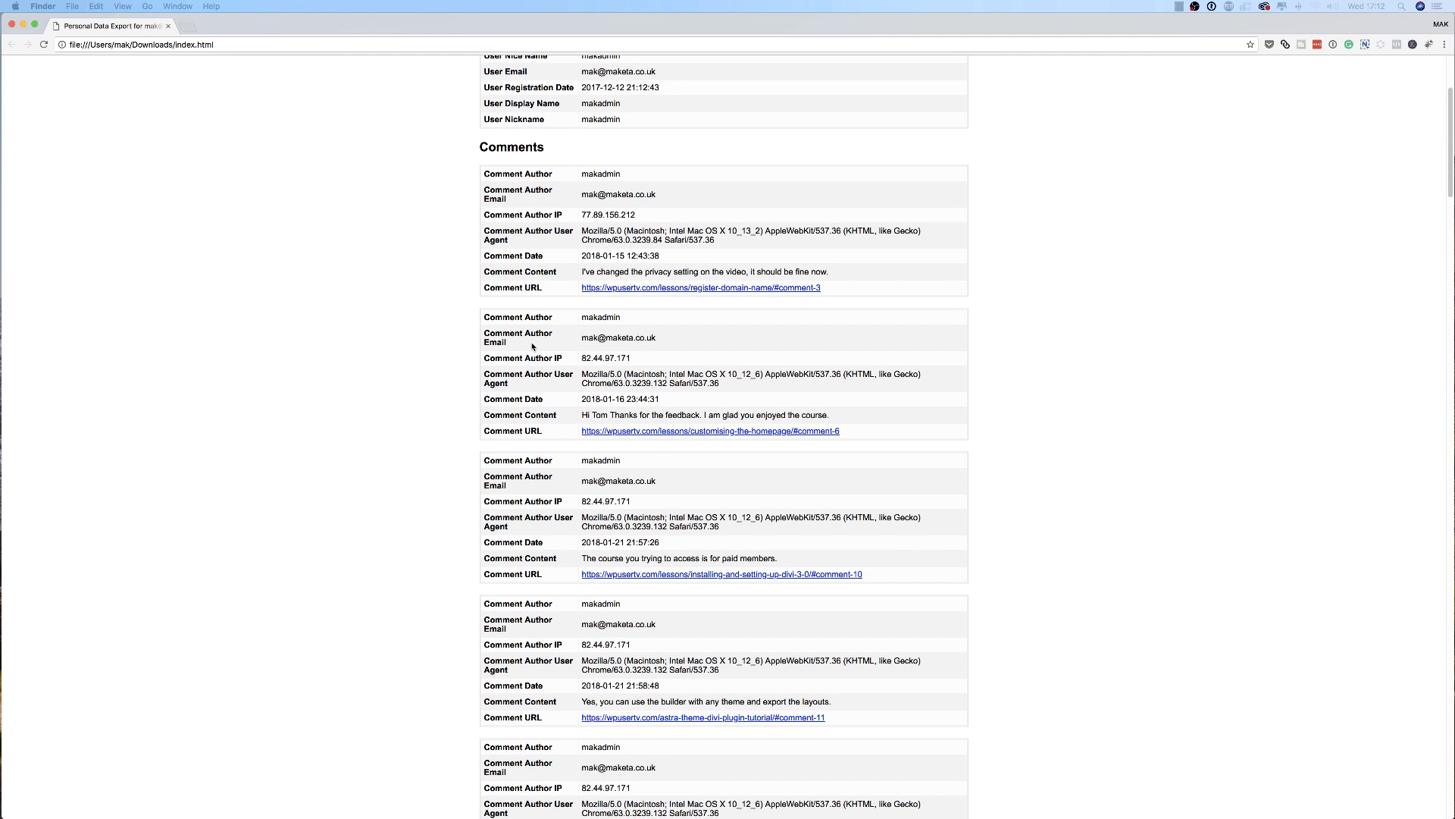
{"action": "scroll", "coordinate": [662, 348], "scroll_direction": "down", "scroll_amount": 14}
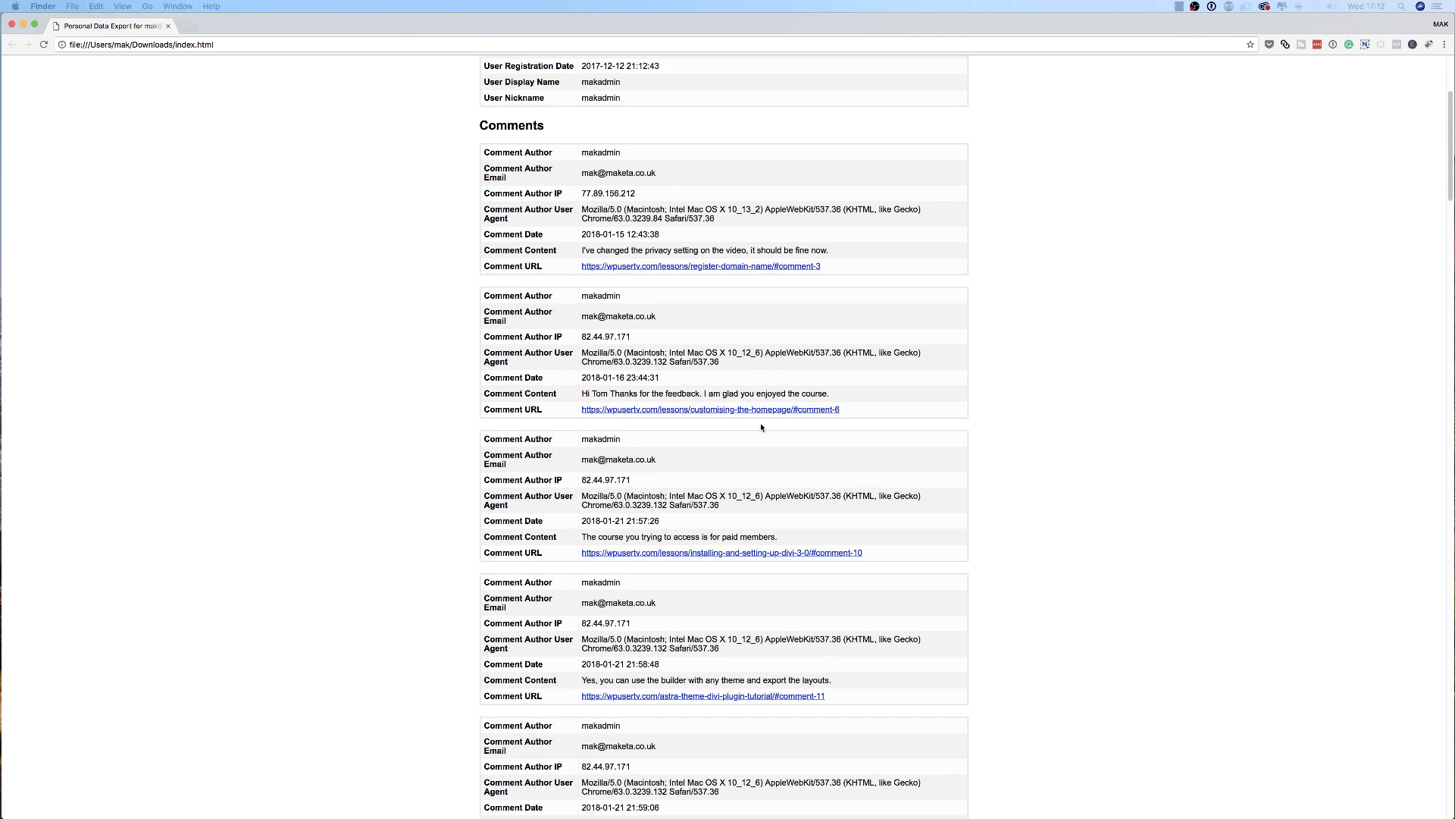
{"action": "scroll", "coordinate": [761, 429], "scroll_direction": "down", "scroll_amount": 1}
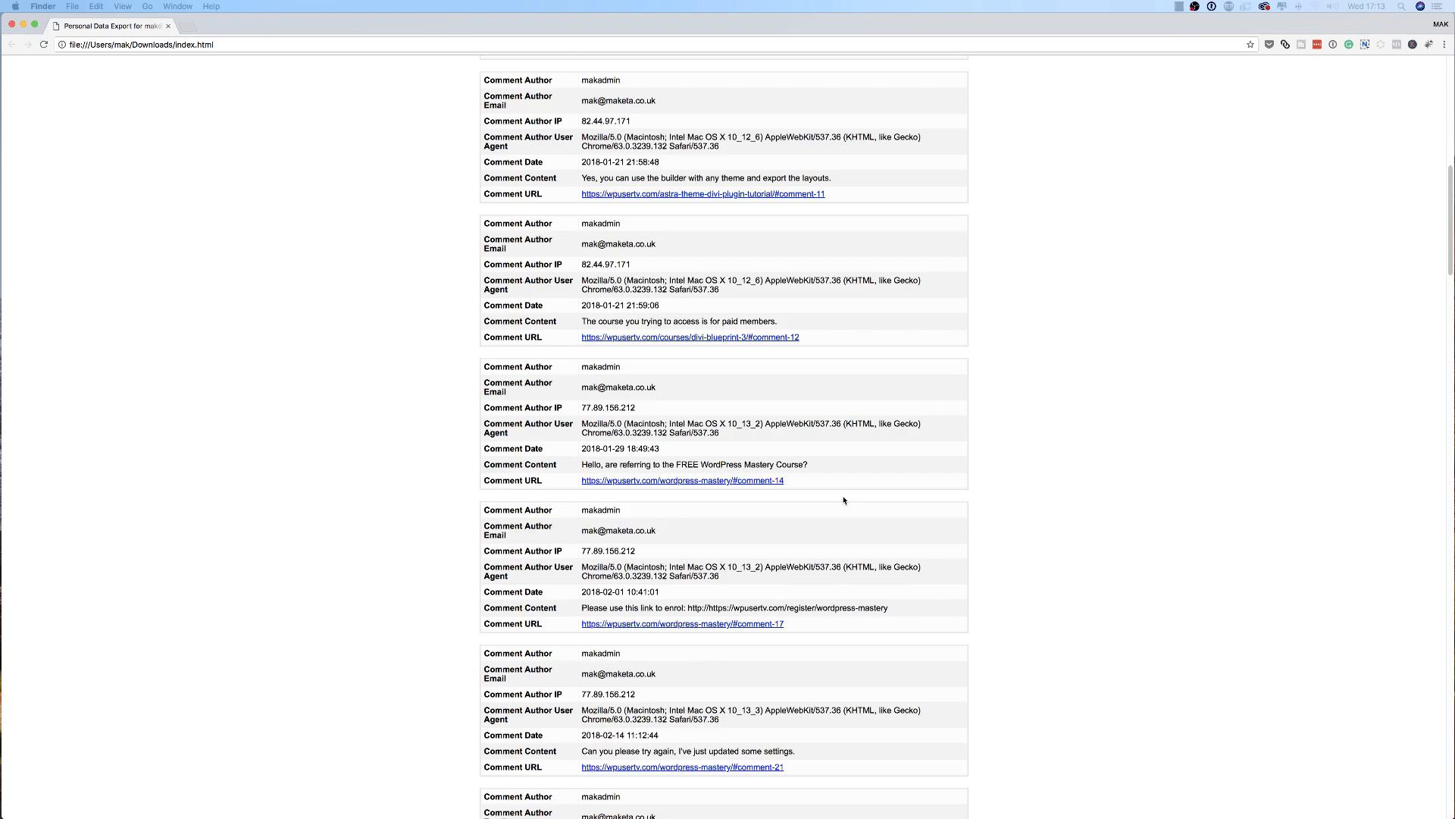
{"action": "scroll", "coordinate": [844, 500], "scroll_direction": "down", "scroll_amount": 20}
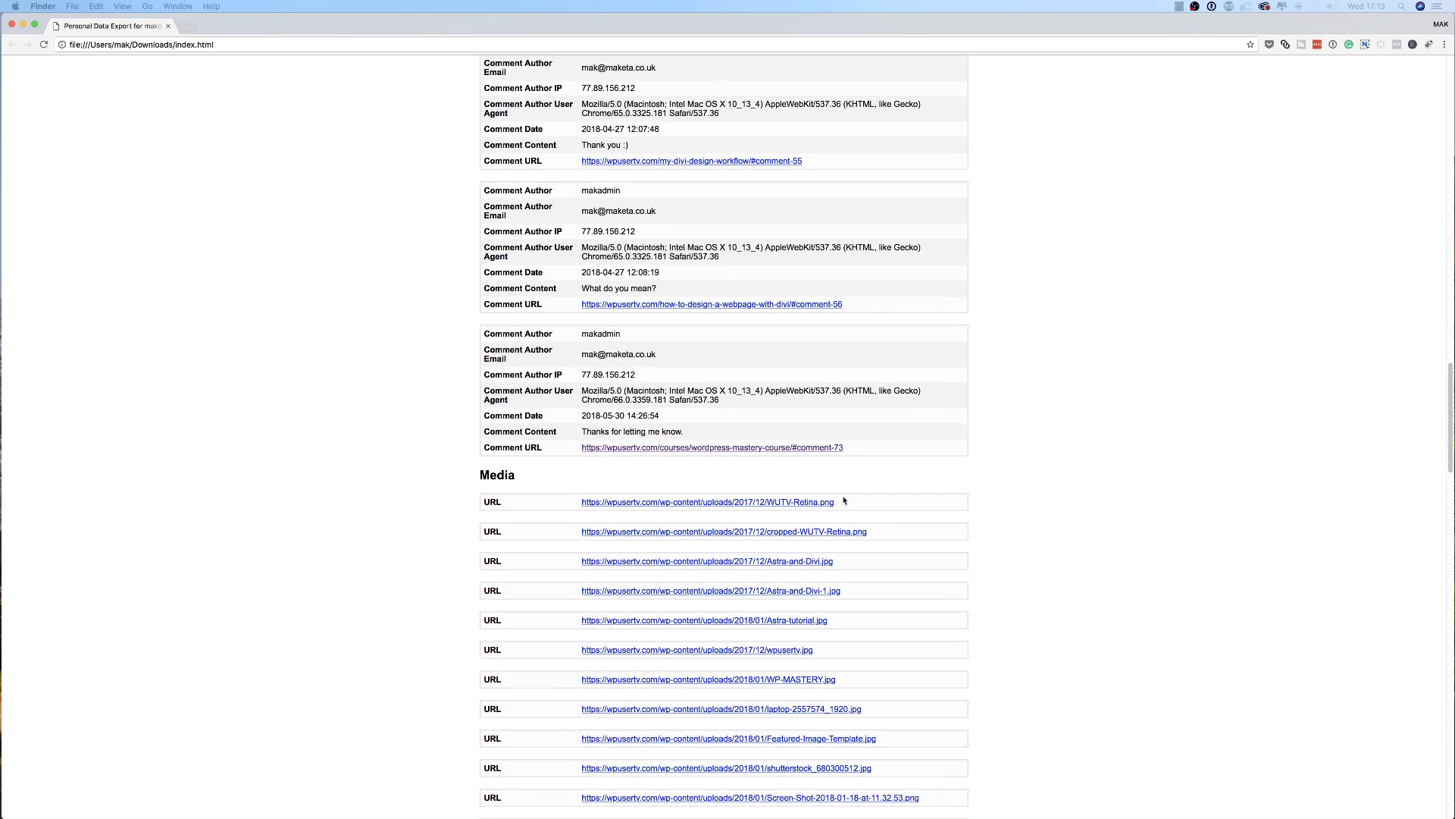
{"action": "scroll", "coordinate": [844, 500], "scroll_direction": "down", "scroll_amount": 2}
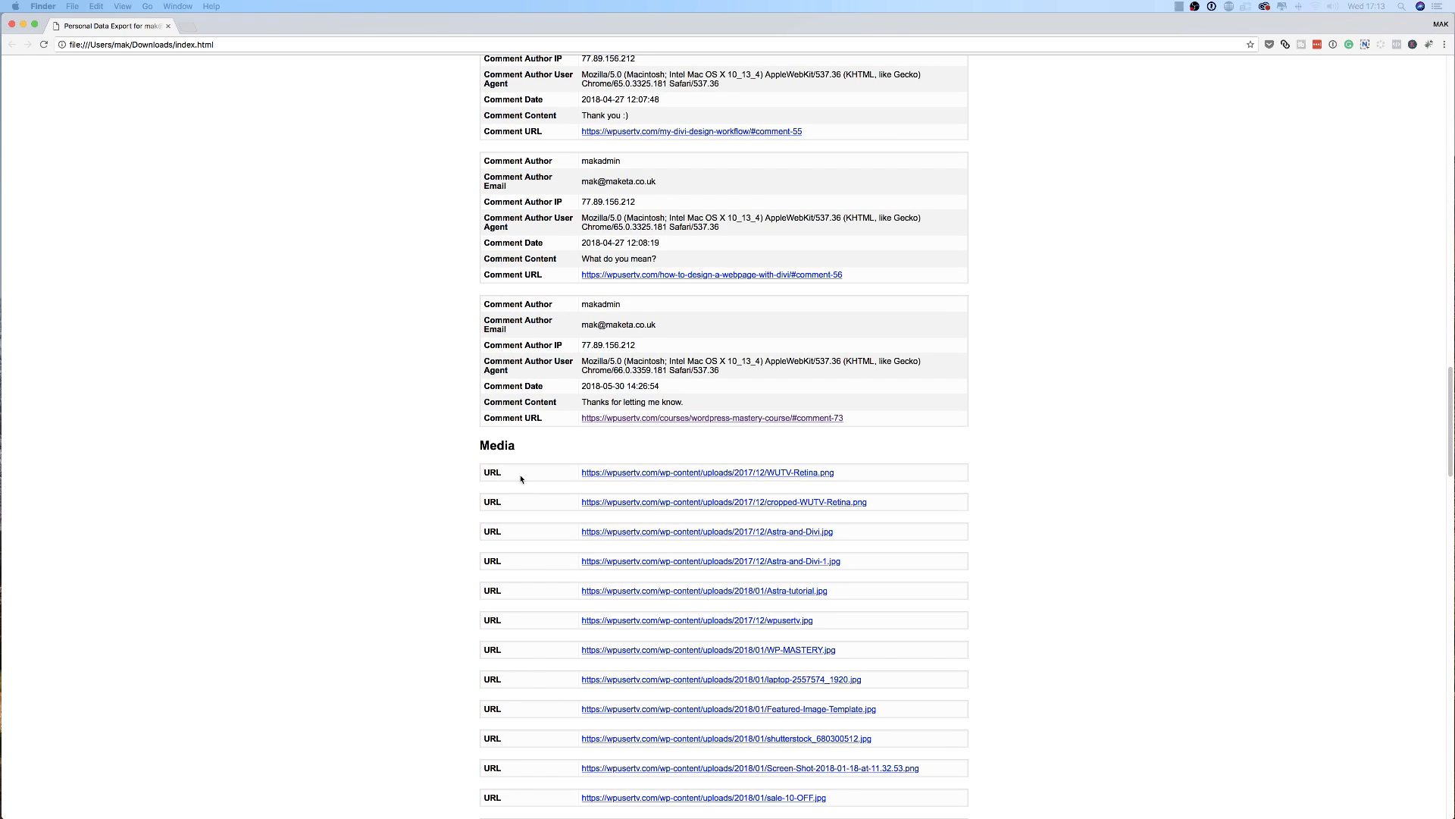
{"action": "scroll", "coordinate": [676, 487], "scroll_direction": "down", "scroll_amount": 20}
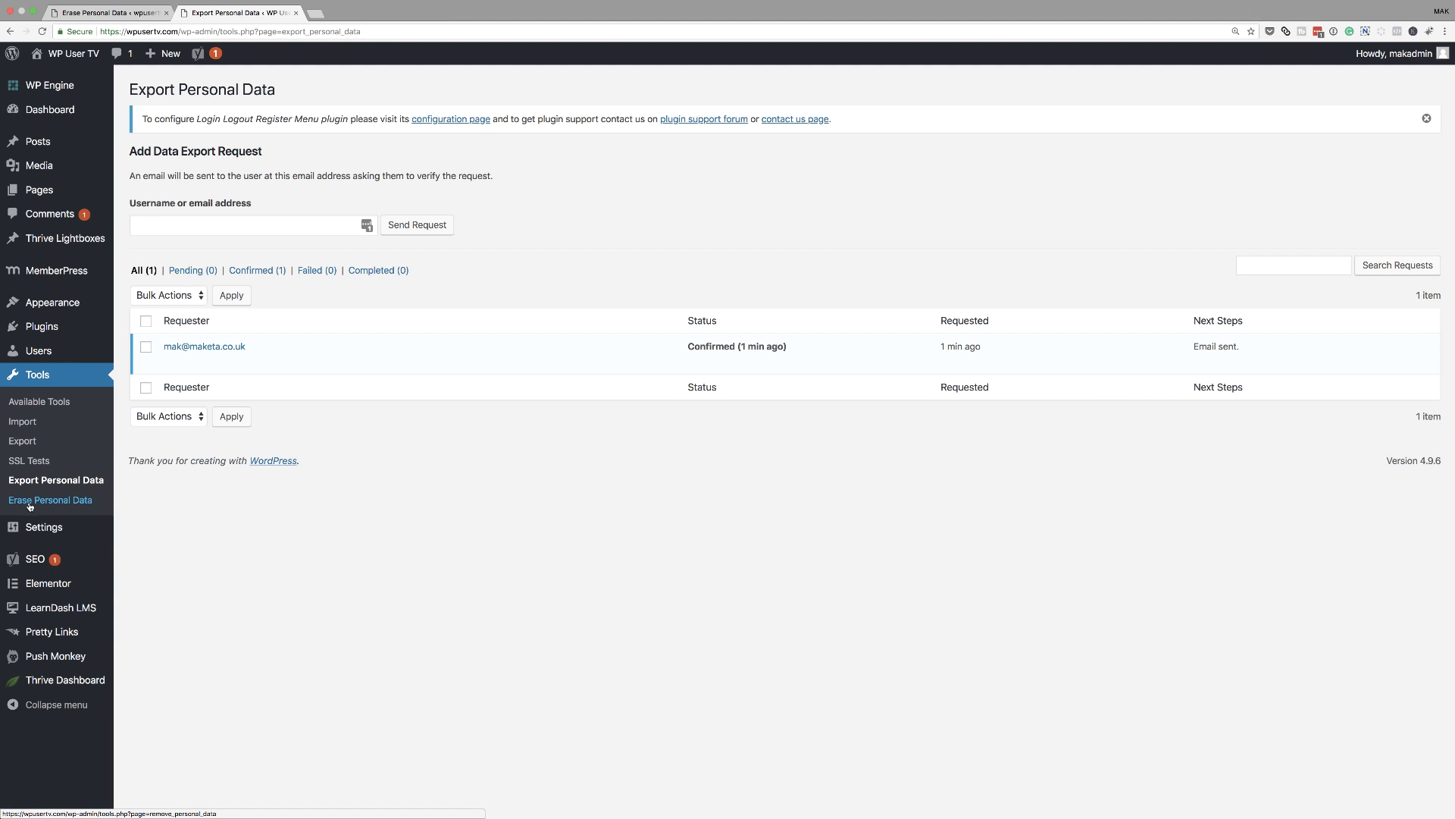
Submit a data erasure request for the admin username on Tools > Erase Personal Data.
{"action": "left_click", "coordinate": [55, 505]}
{"action": "left_click", "coordinate": [241, 229]}
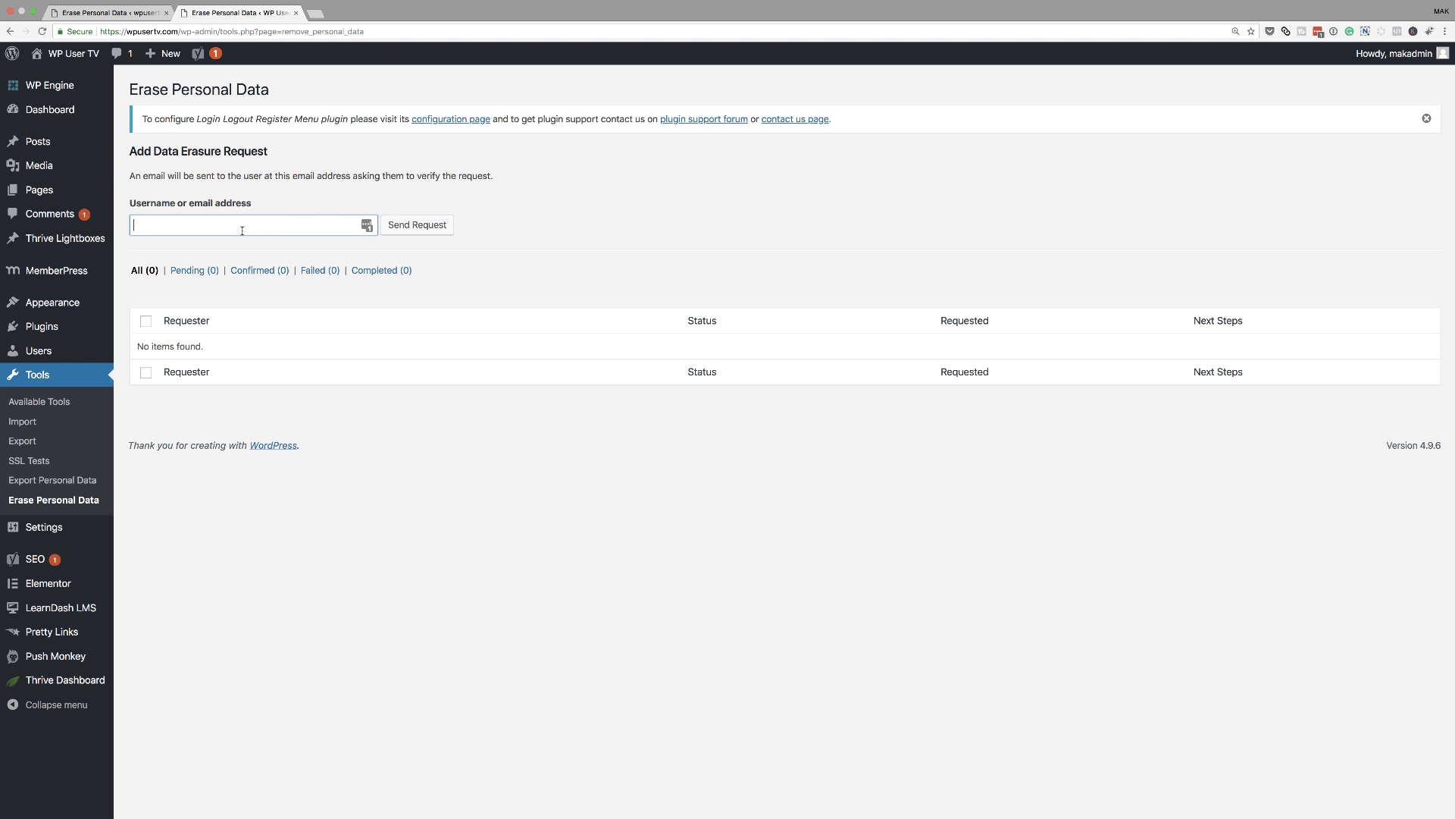
{"action": "type", "text": "makadmin"}
{"action": "left_click", "coordinate": [436, 227]}
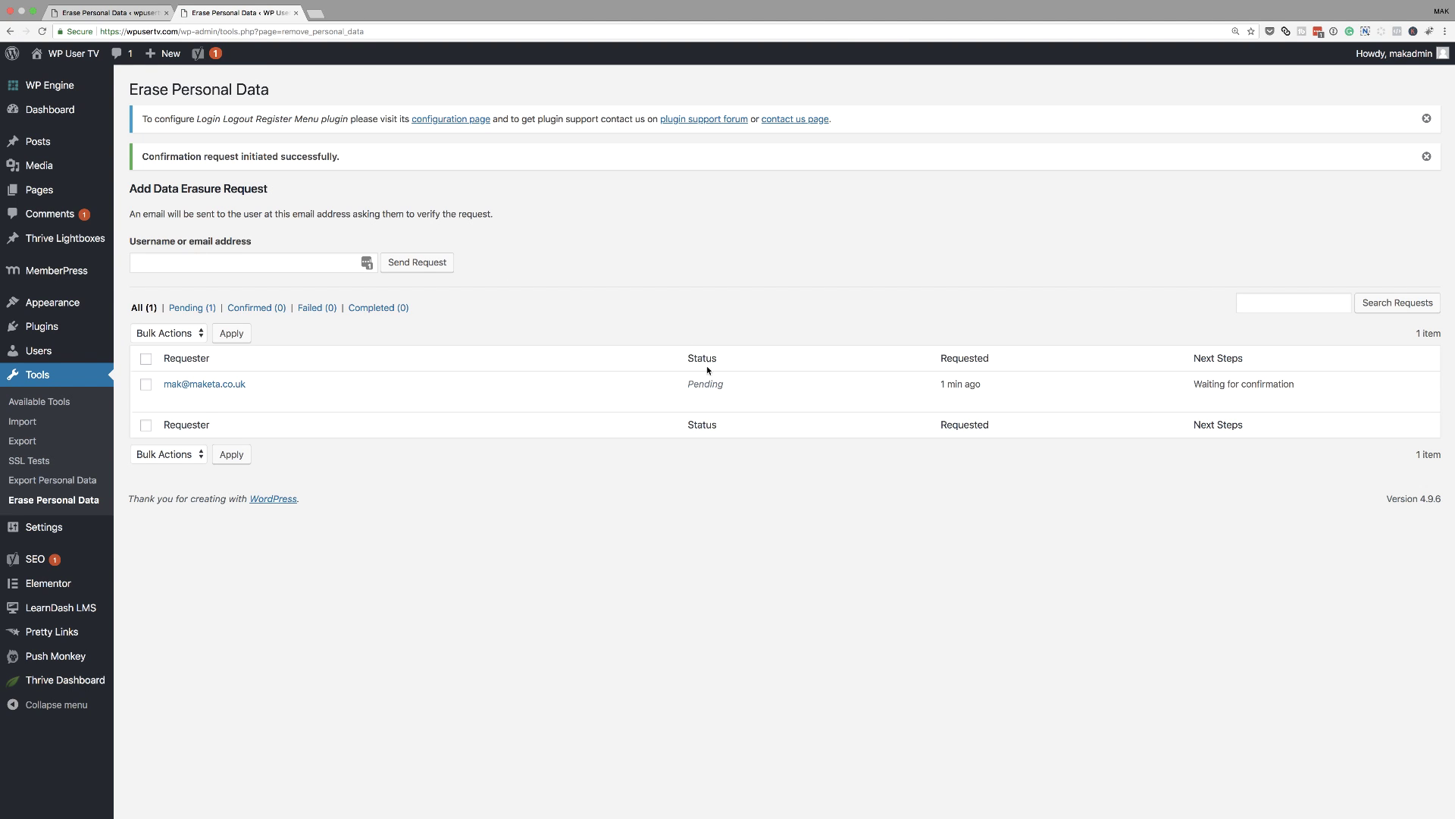
{"action": "mouse_move", "coordinate": [1054, 396]}
{"action": "left_click", "coordinate": [119, 14]}
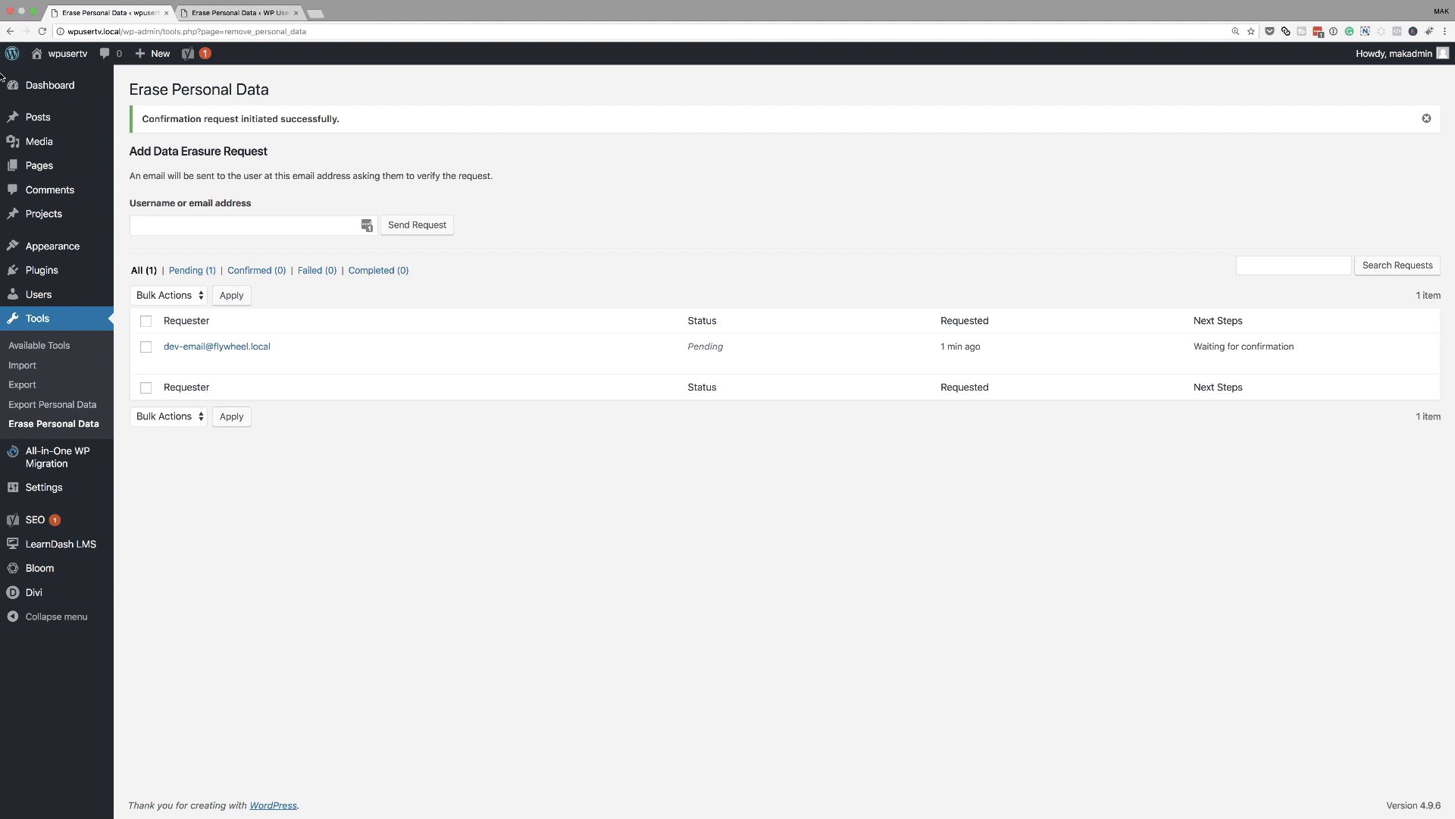
Open the admin user's profile from Users > All Users and scroll to the LearnDash options.
{"action": "mouse_move", "coordinate": [49, 303]}
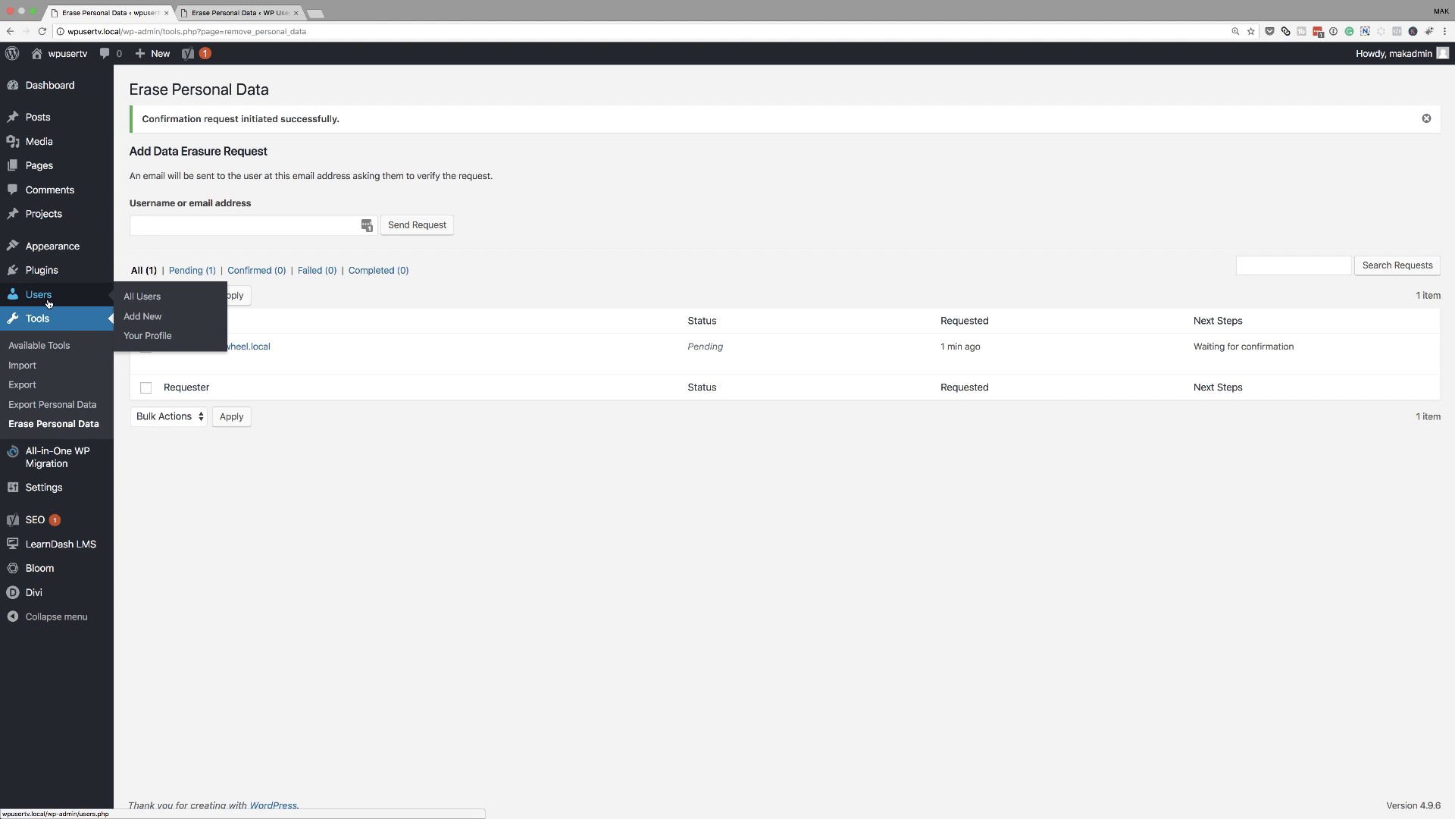
{"action": "left_click", "coordinate": [159, 300]}
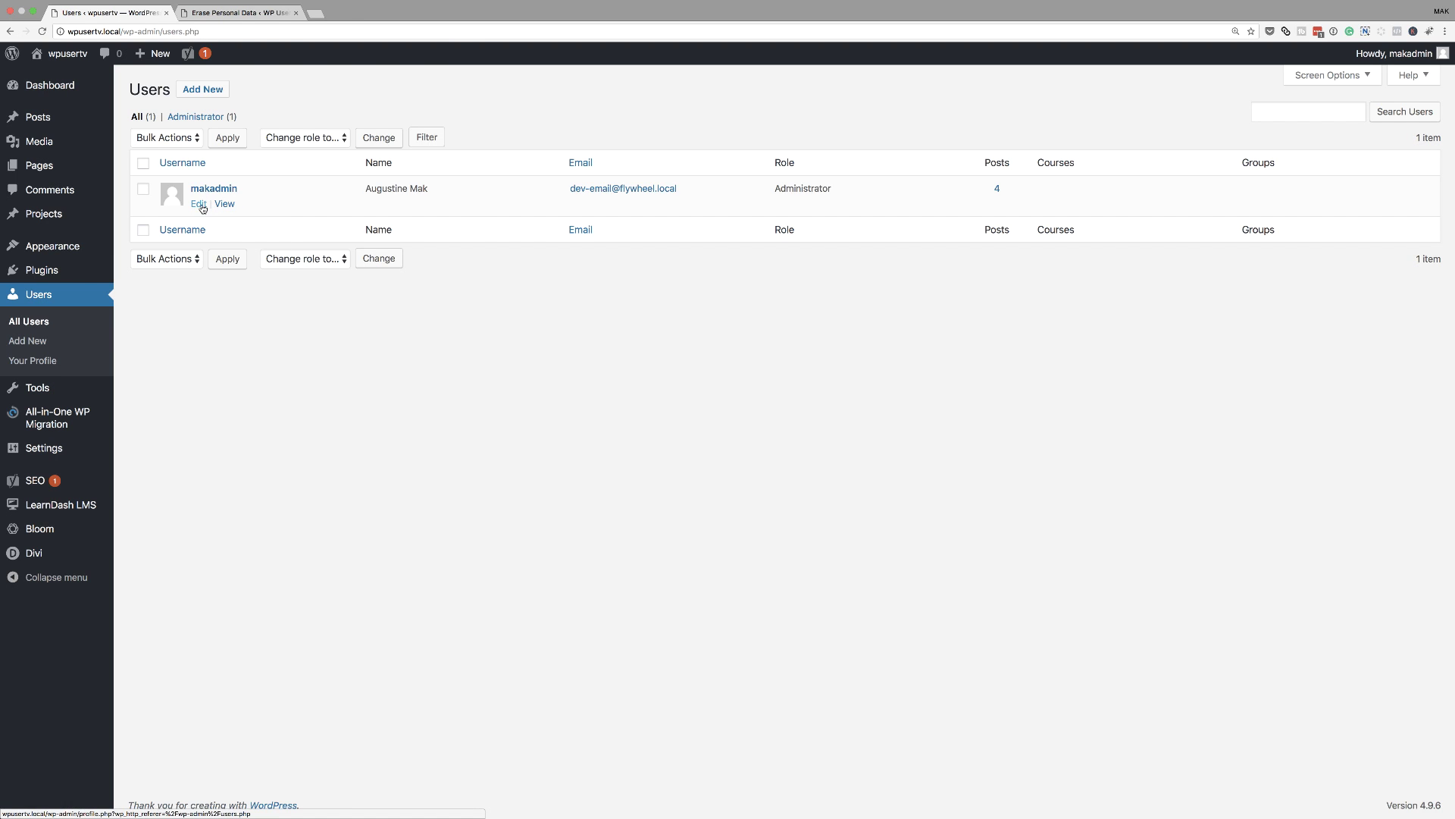
{"action": "left_click", "coordinate": [199, 205]}
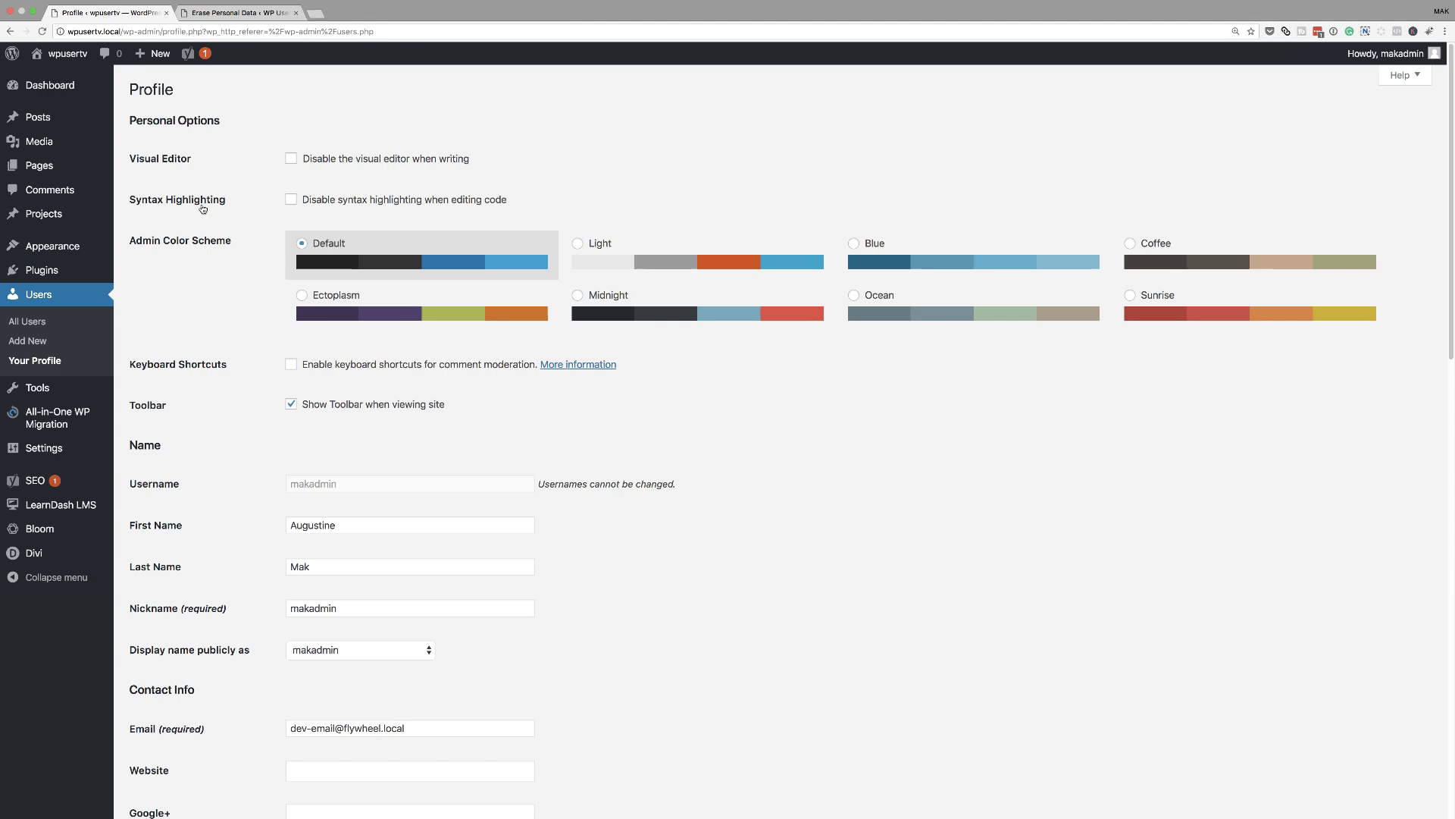
{"action": "scroll", "coordinate": [563, 449], "scroll_direction": "down", "scroll_amount": 1}
{"action": "scroll", "coordinate": [563, 449], "scroll_direction": "down", "scroll_amount": 20}
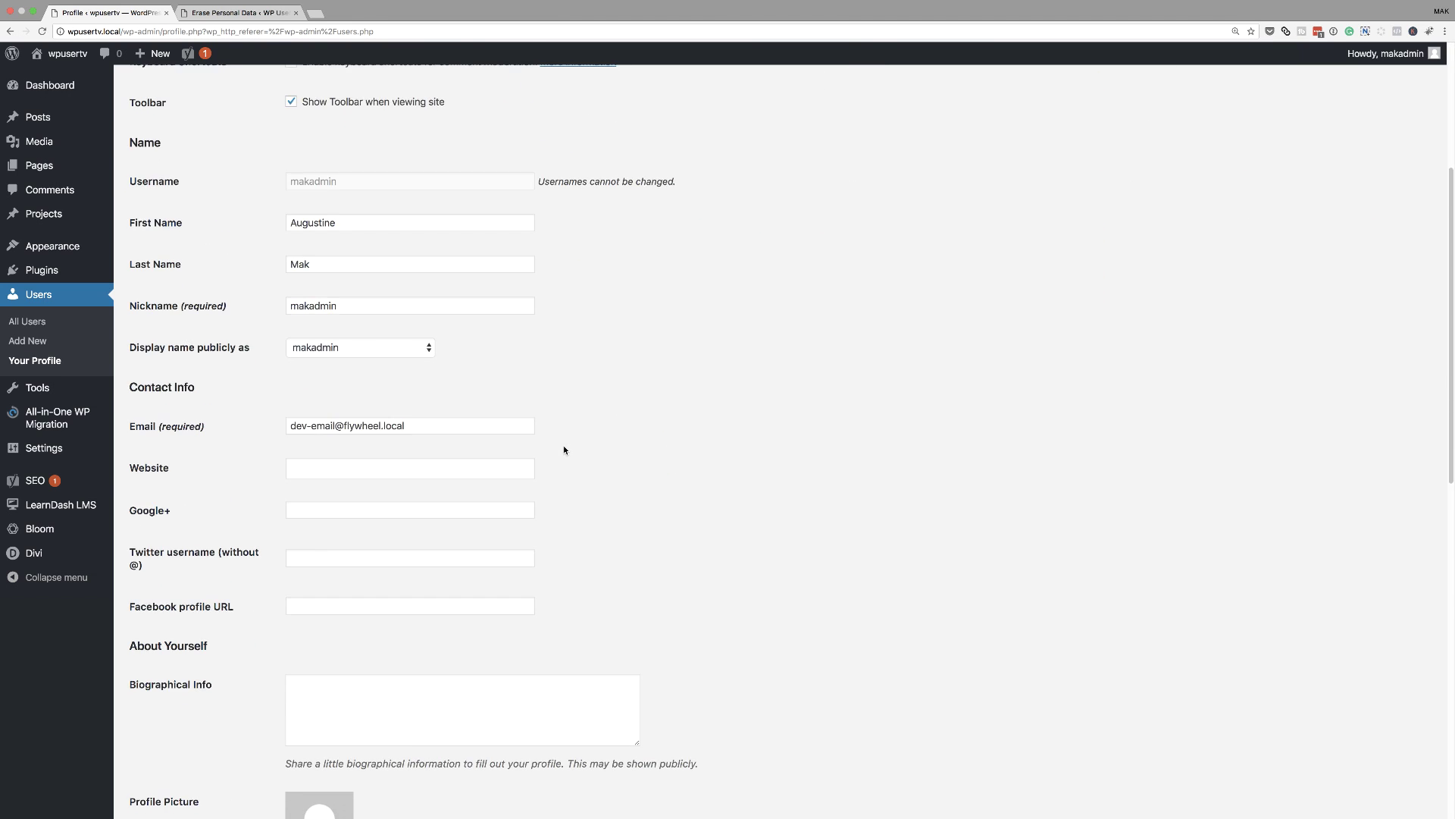
{"action": "scroll", "coordinate": [563, 450], "scroll_direction": "down", "scroll_amount": 1}
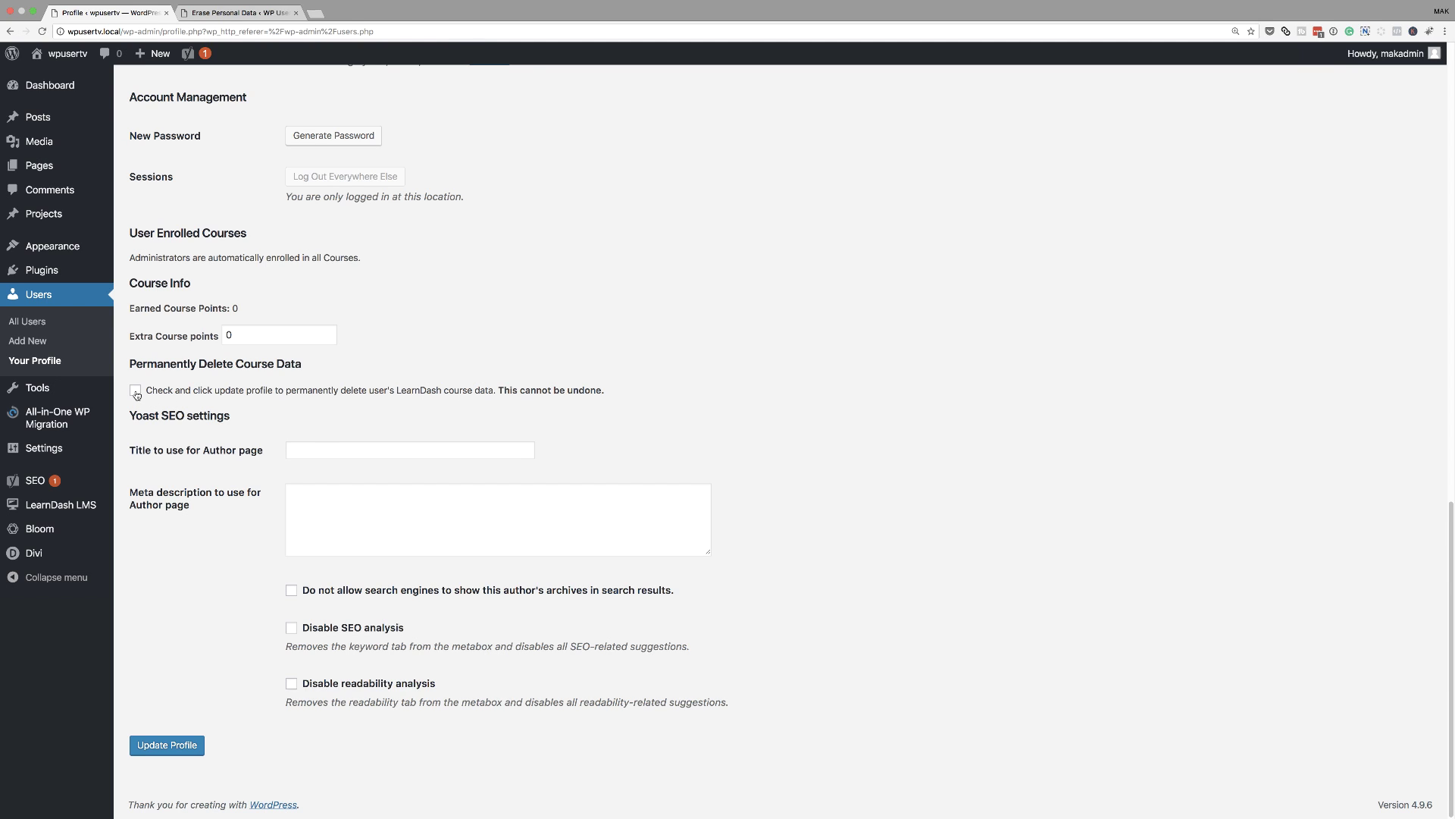
Tick Permanently Delete Course Data and highlight its cannot-be-undone warning.
{"action": "left_click", "coordinate": [136, 392]}
{"action": "left_click_drag", "start_coordinate": [610, 391], "coordinate": [172, 386]}
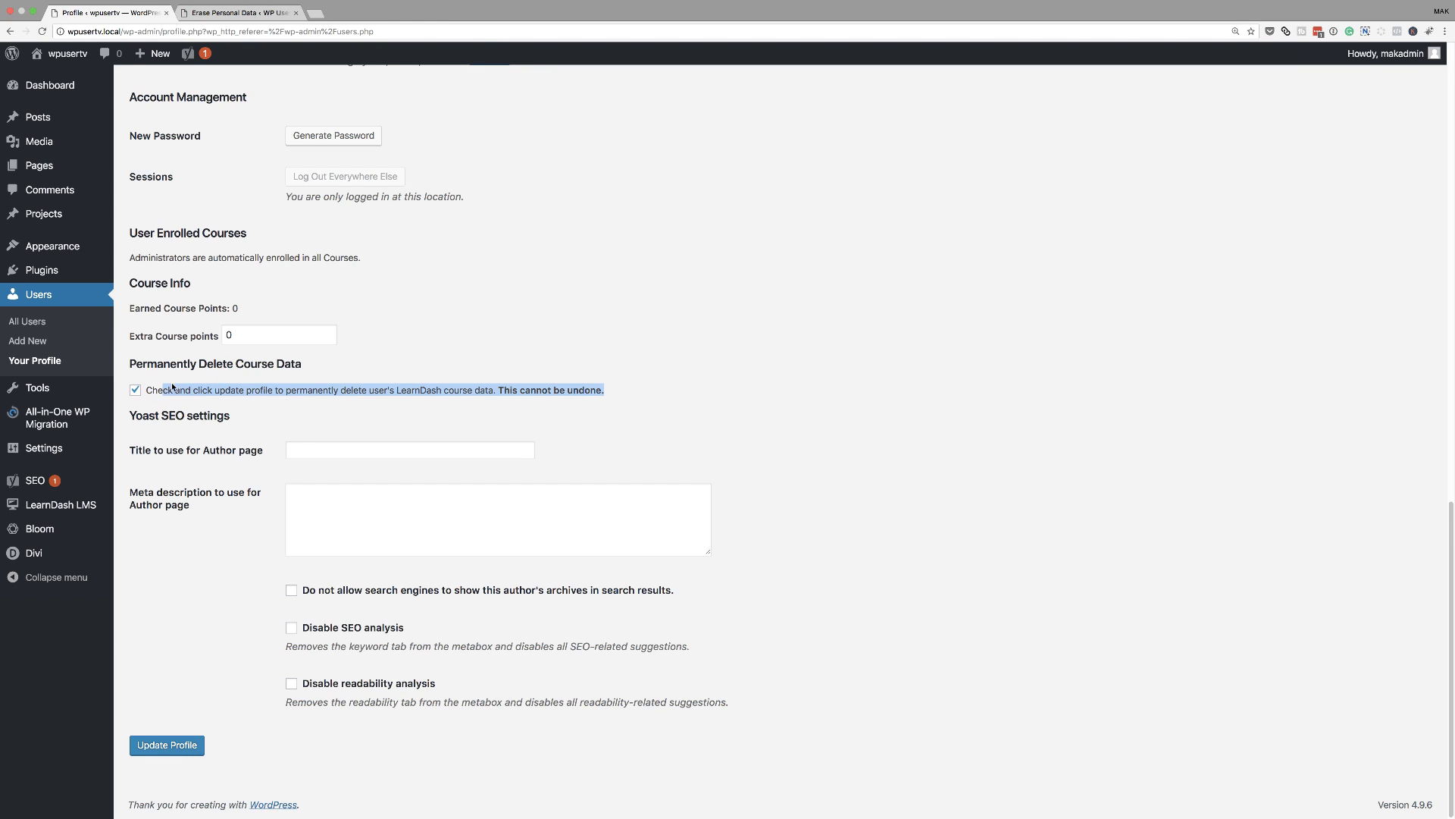
{"action": "left_click", "coordinate": [713, 416]}
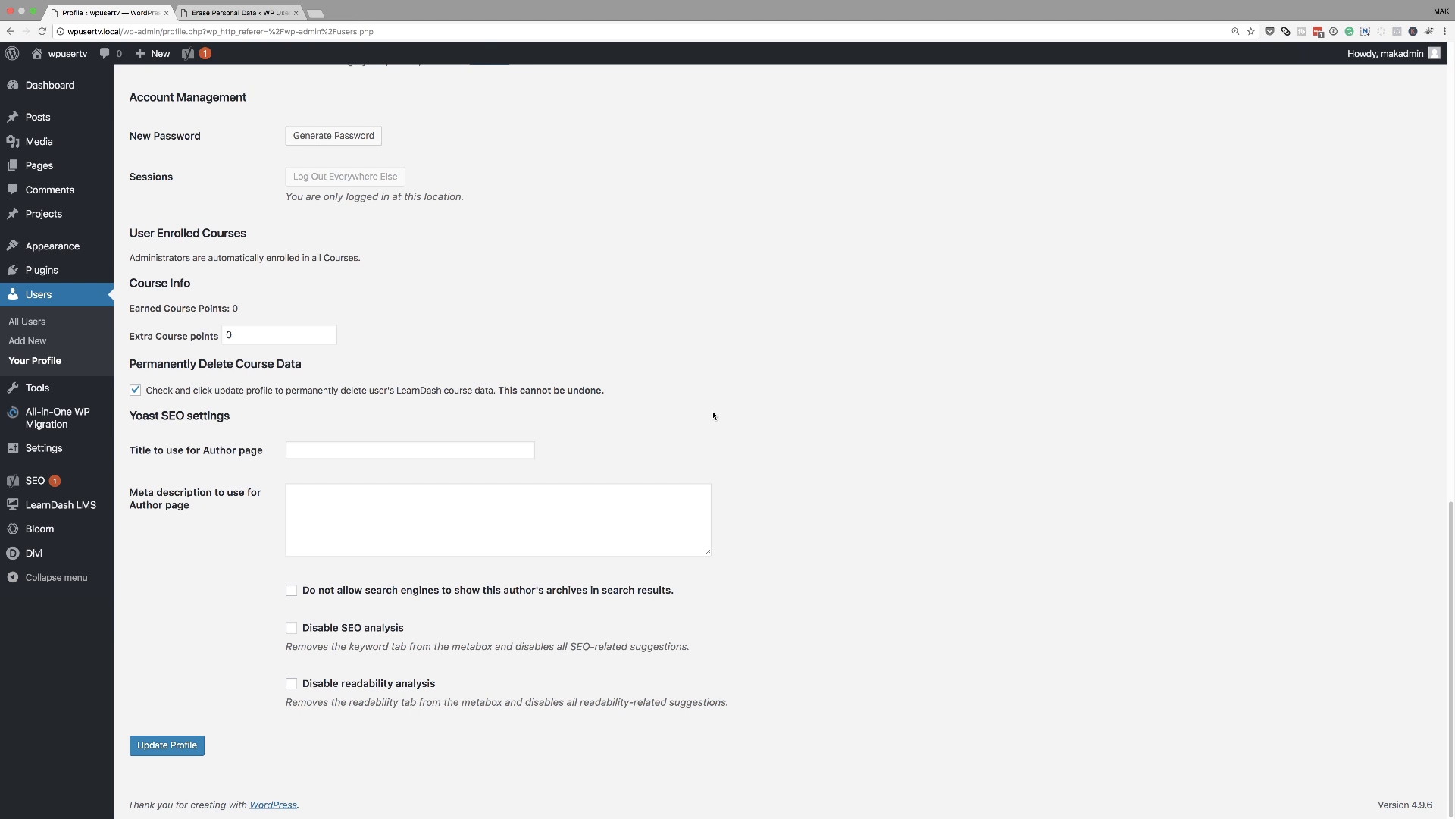